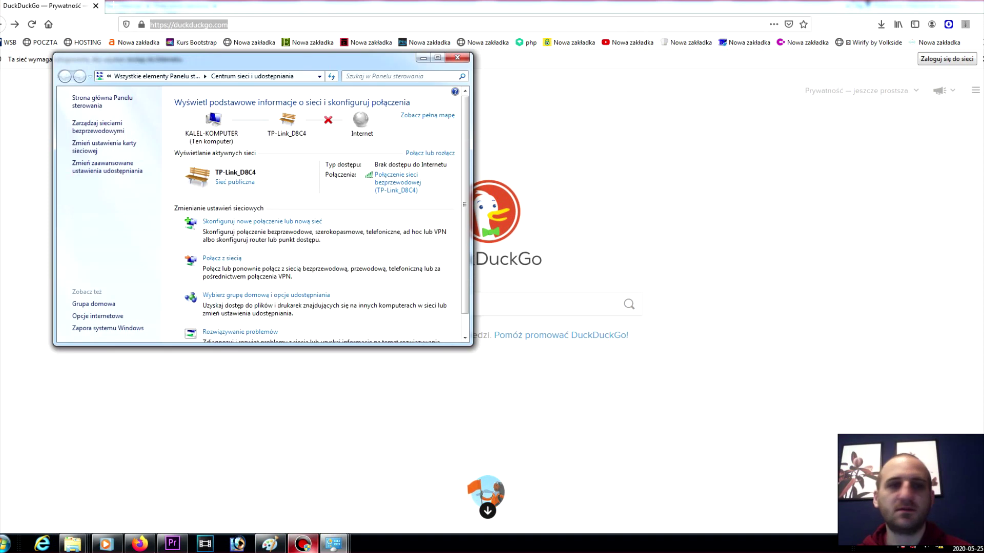
Step: Check the wireless connection's Status details for the default gateway 192.168.0.1, then return to Firefox
click(104, 143)
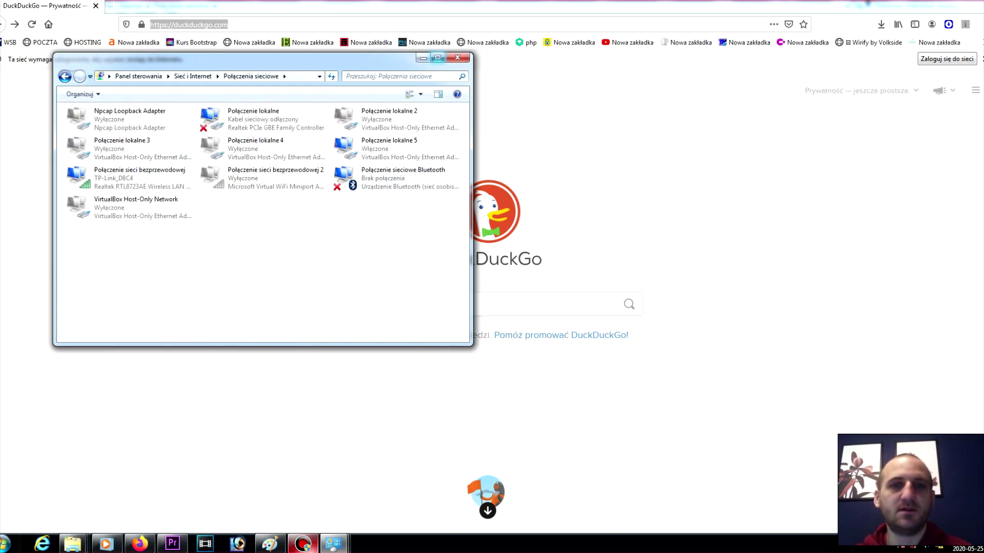
click(437, 57)
right_click(829, 49)
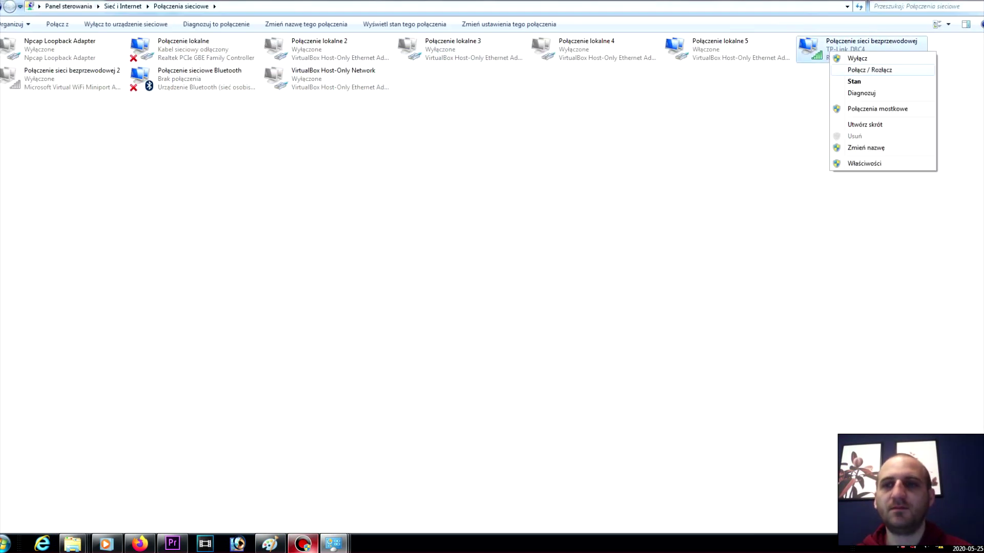
click(845, 82)
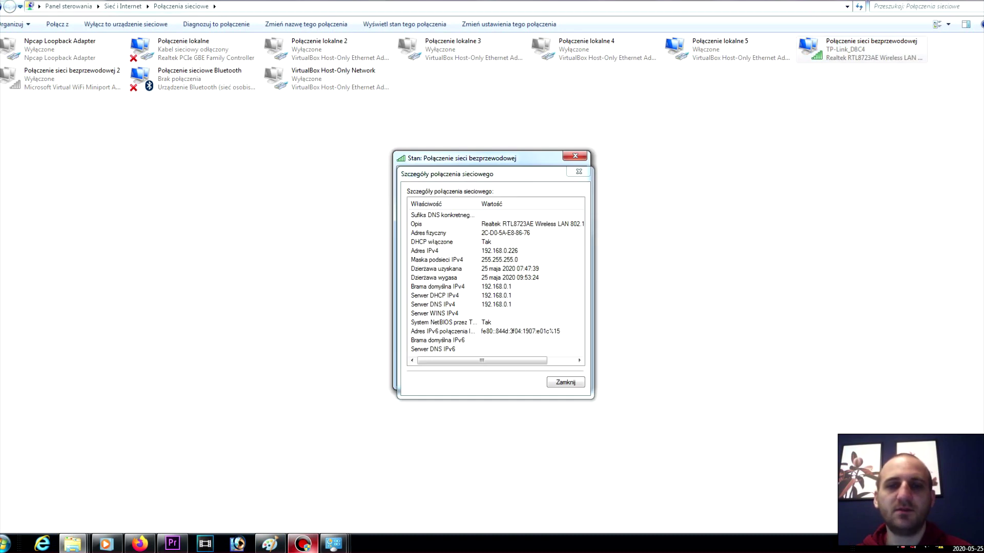
click(139, 543)
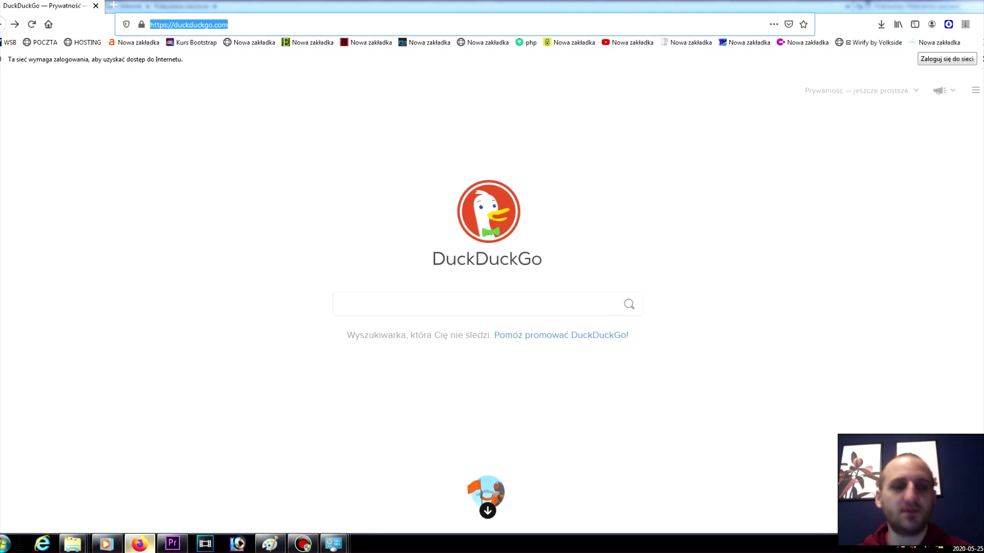
Step: Load the router page at 192.168.0.1, then enter, confirm and submit a new administrator password
text(192.168.0.1/)
key(Return)
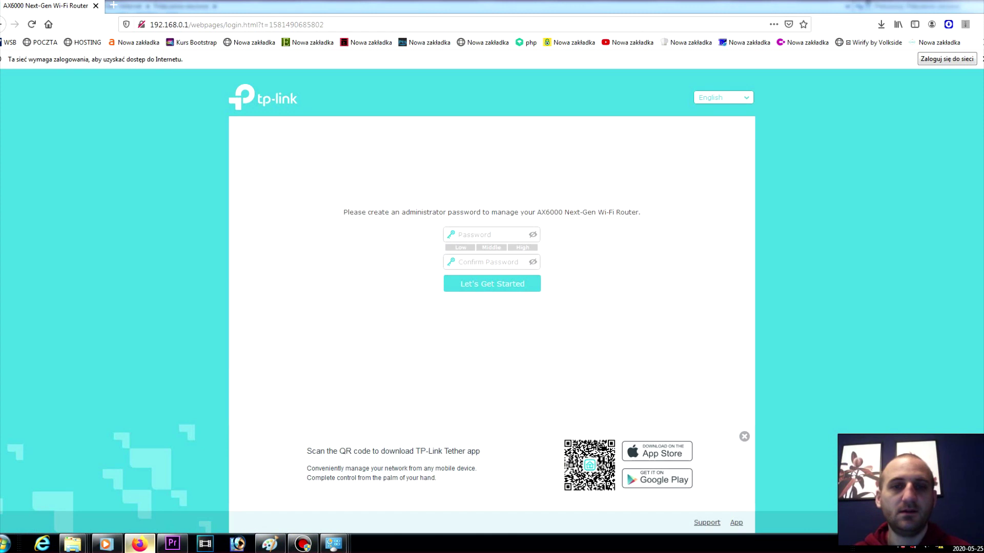
click(490, 234)
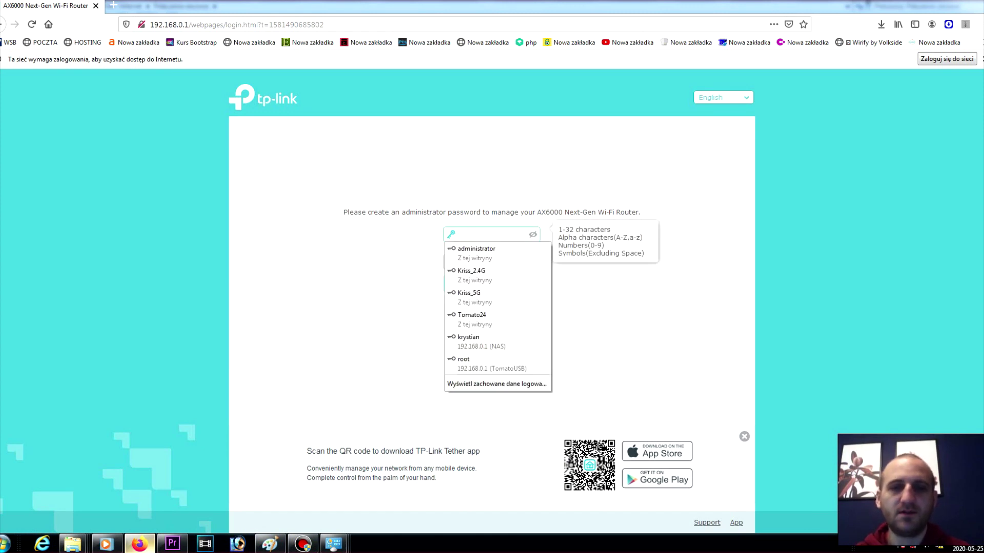
text(123)
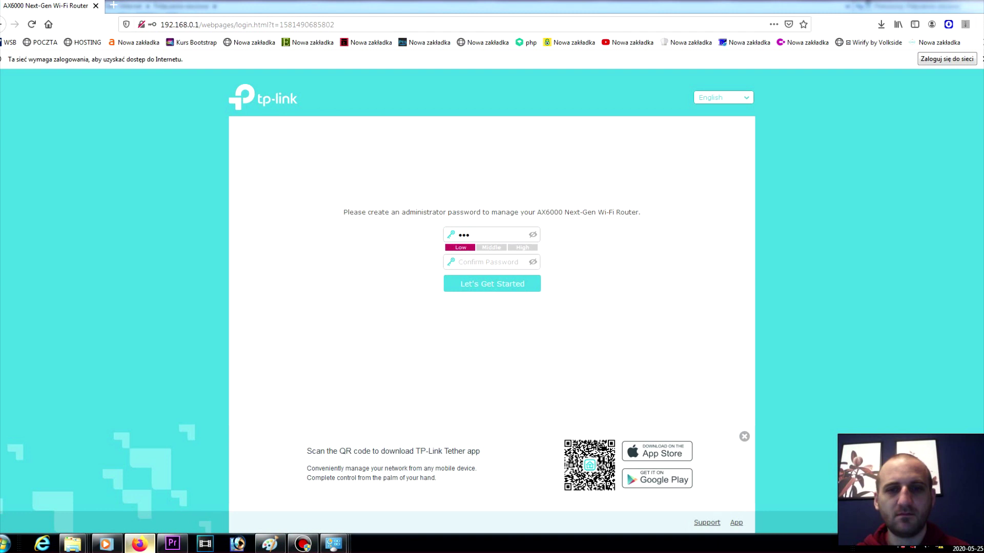
key(BackSpace)
key(BackSpace)
key(BackSpace)
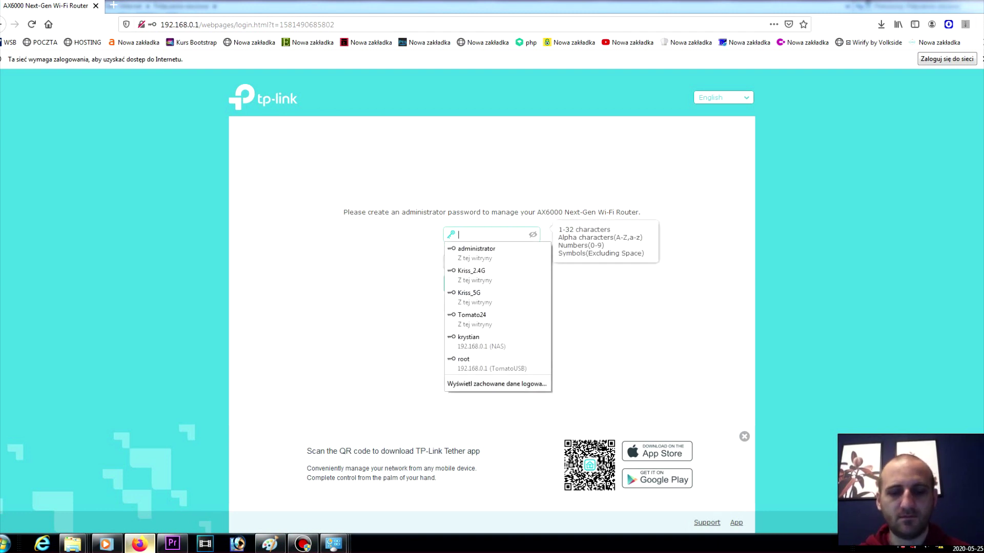
text(1234)
key(Tab)
text(1234)
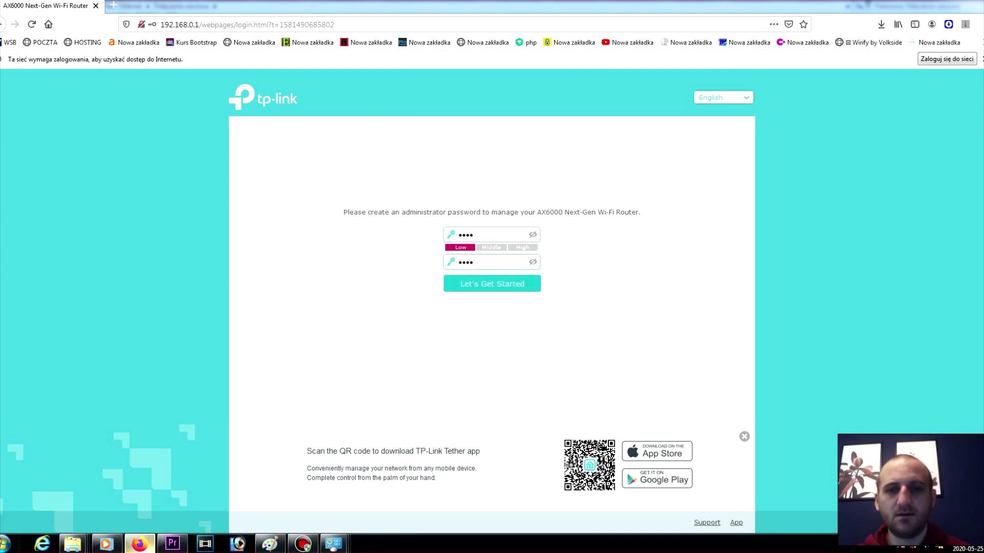
key(Return)
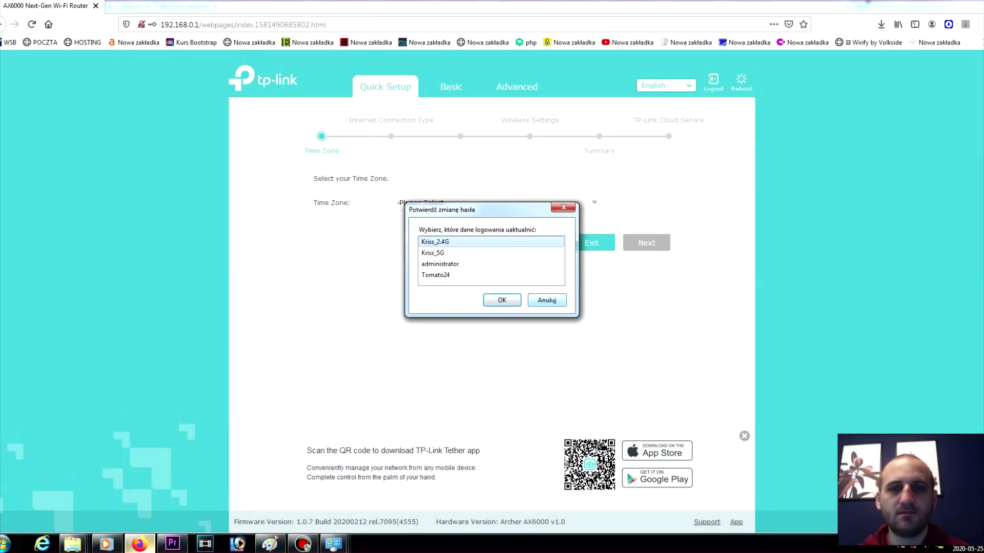
Step: Dismiss the save-password prompt and choose the (UTC+01:00) Sarajevo, Skopje, Warsaw, Zagreb time zone
key(Escape)
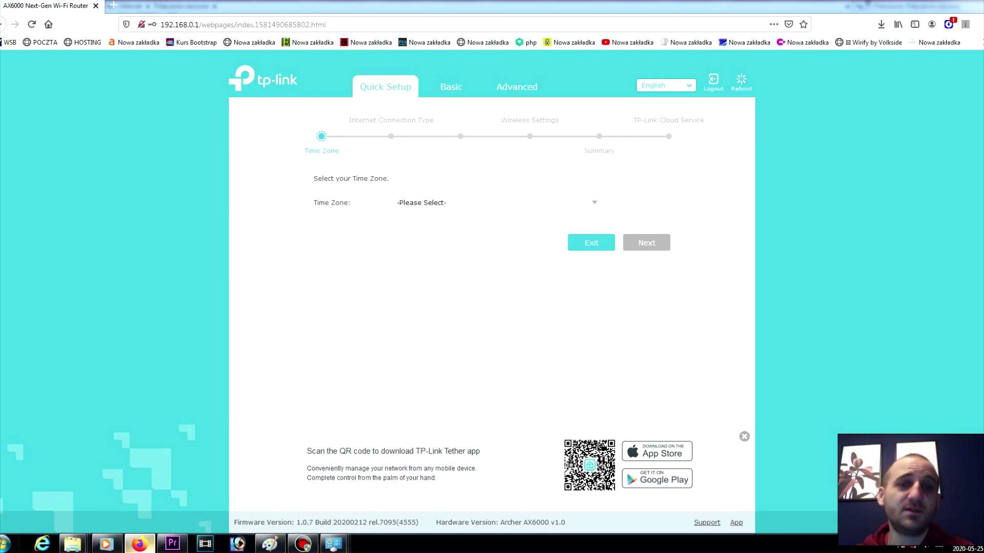
click(495, 202)
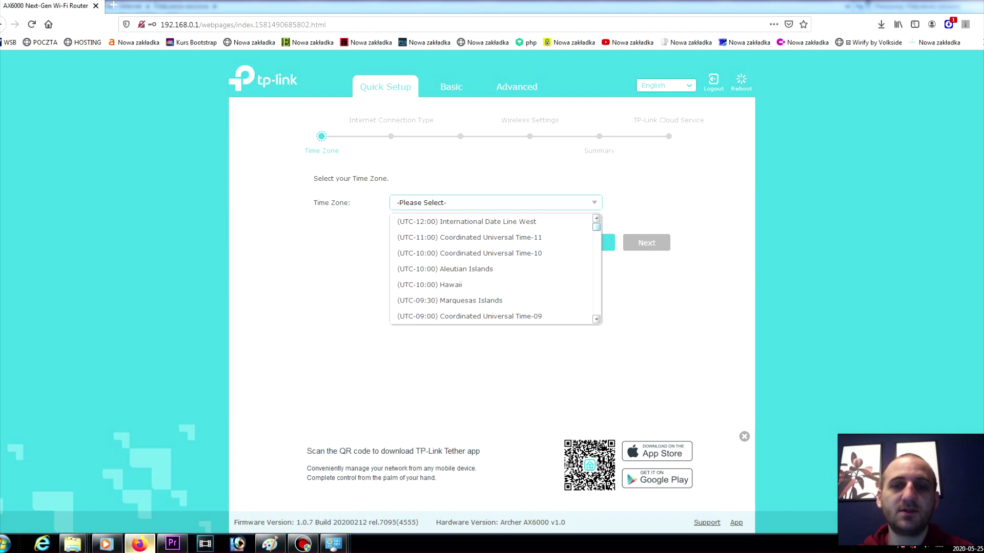
scroll(495, 269, down, 4)
scroll(495, 269, down, 6)
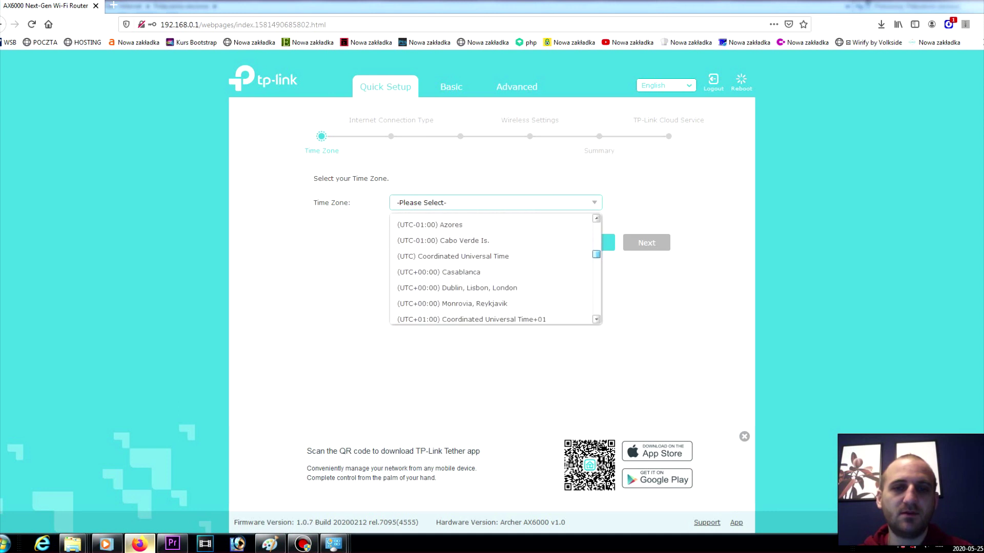
scroll(494, 269, down, 3)
scroll(495, 257, down, 3)
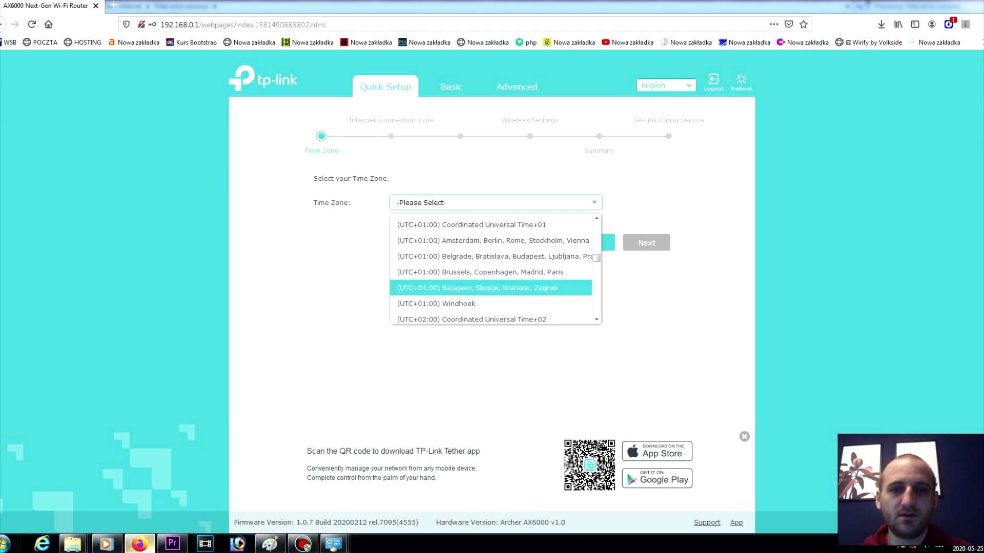
key(Return)
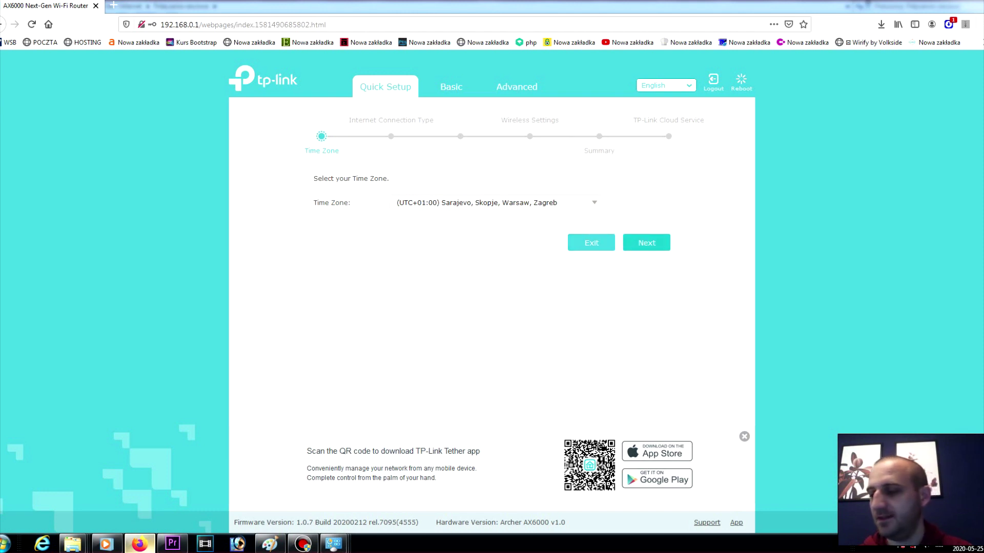
click(646, 242)
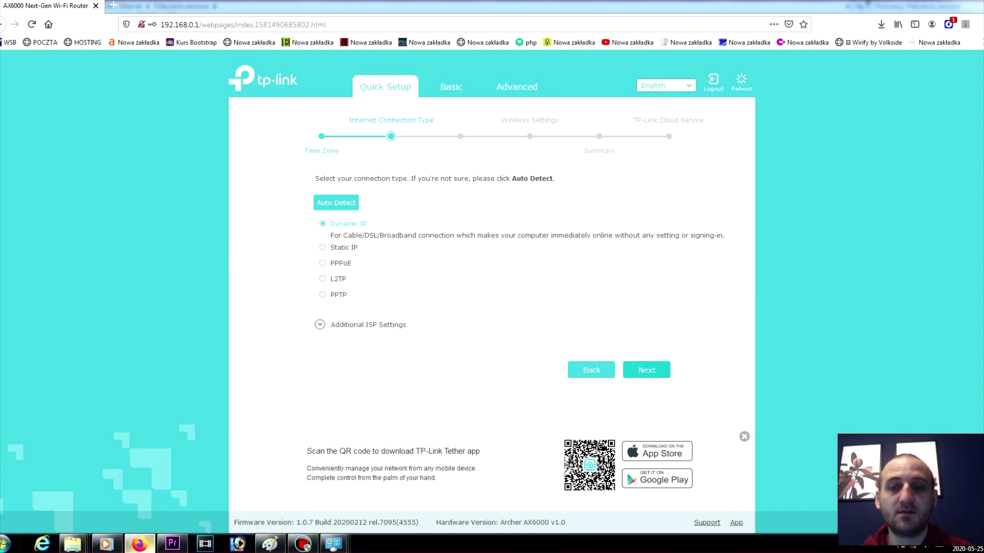
Step: Accept Dynamic IP and no MAC cloning, and keep the default 2.4GHz Wi-Fi name and password
click(647, 369)
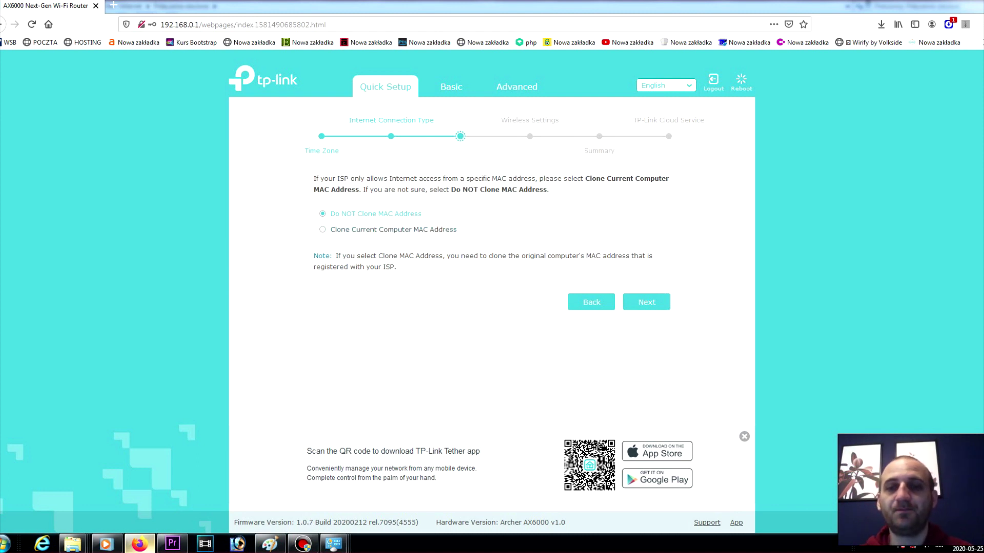
click(646, 302)
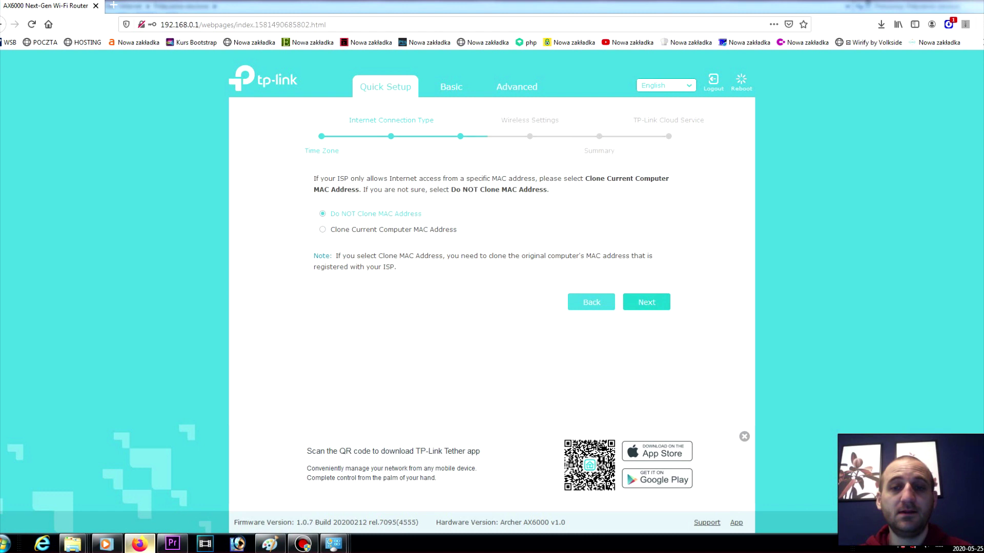
triple_click(476, 221)
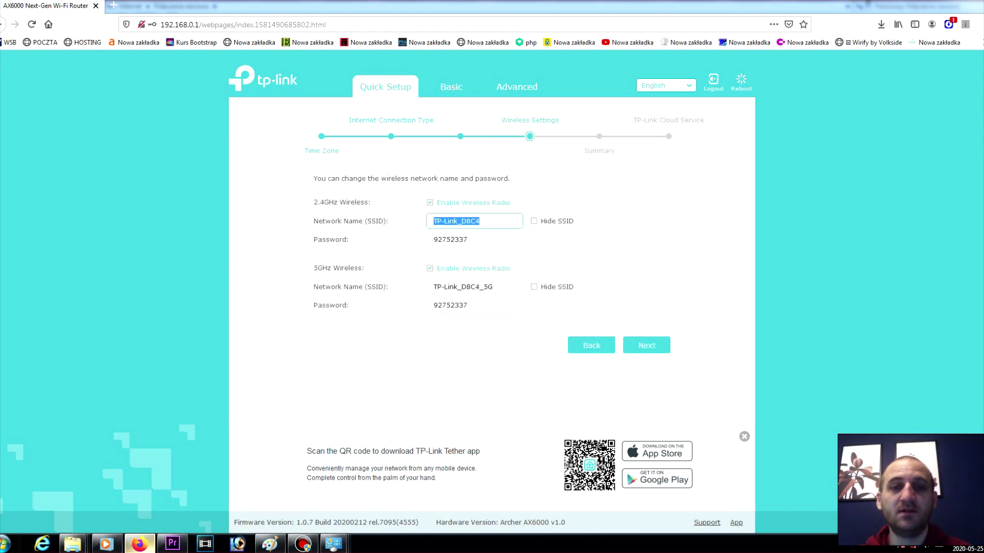
key(Tab)
triple_click(450, 239)
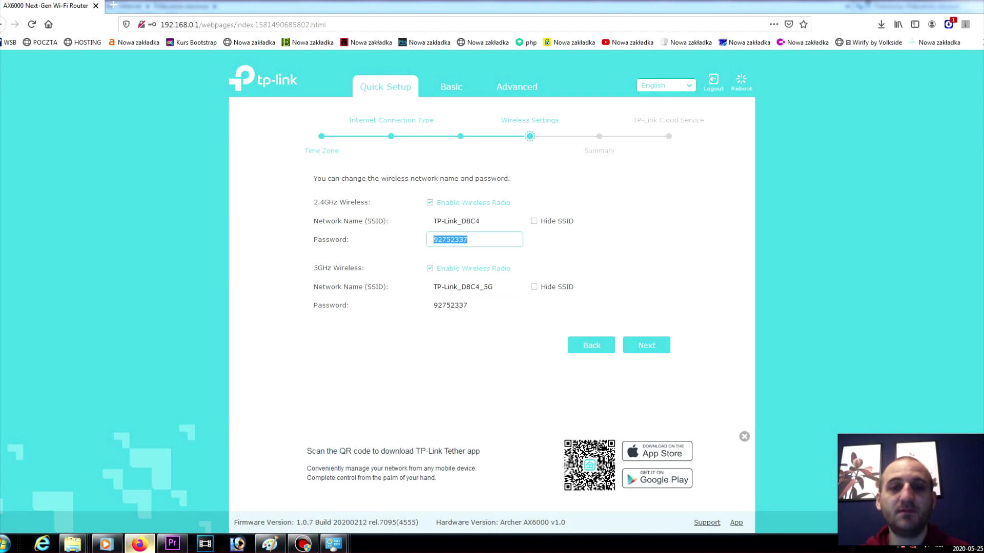
key(Tab)
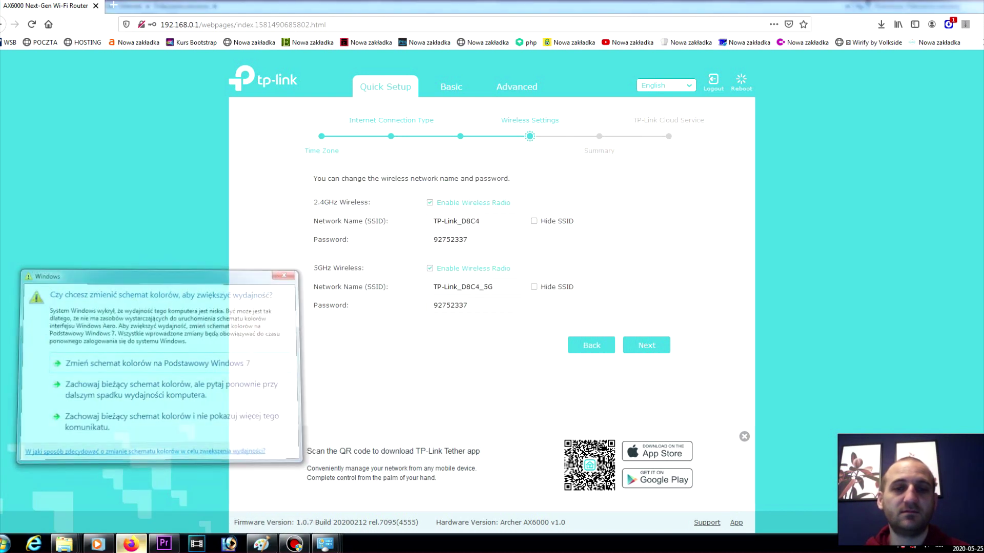
click(646, 344)
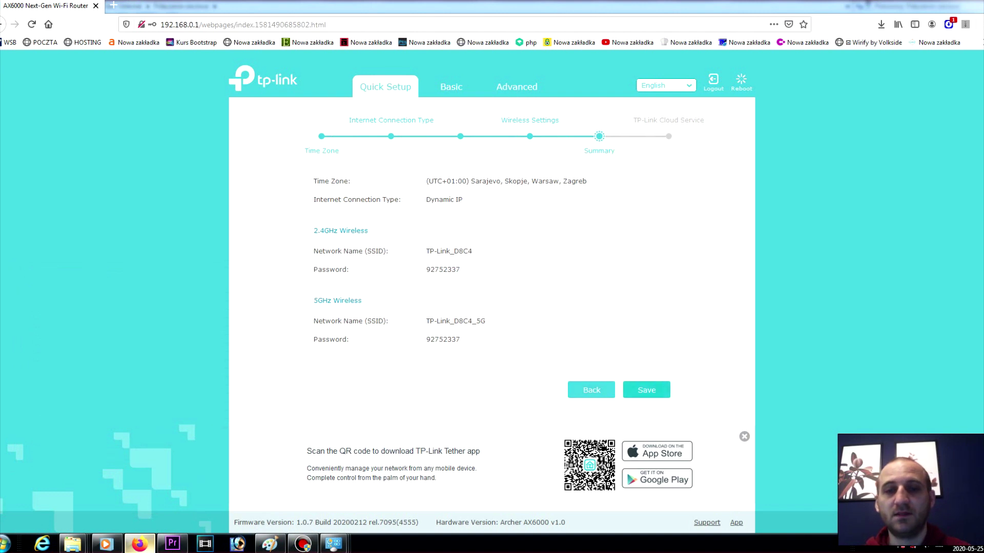
Step: Save the quick setup on the Summary page and finish the wizard
click(646, 390)
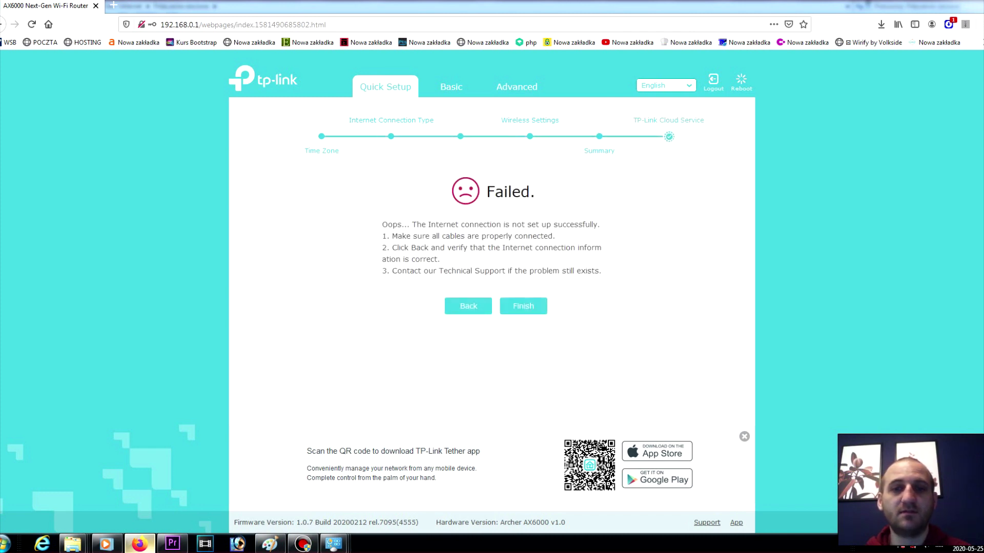
click(523, 306)
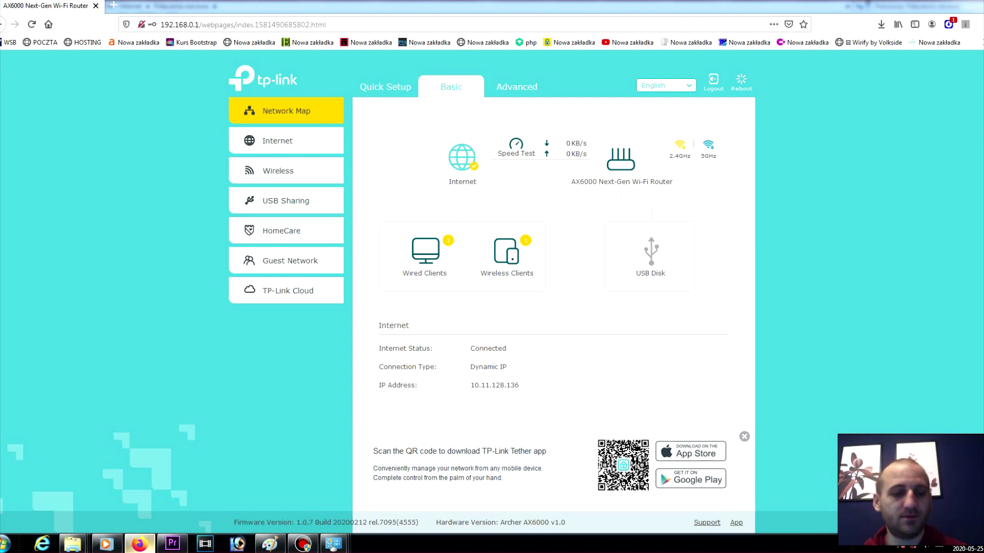
Step: Load google.com in a new tab to test the connection, then return to the router tab
key(ctrl+t)
text(google.com)
key(Return)
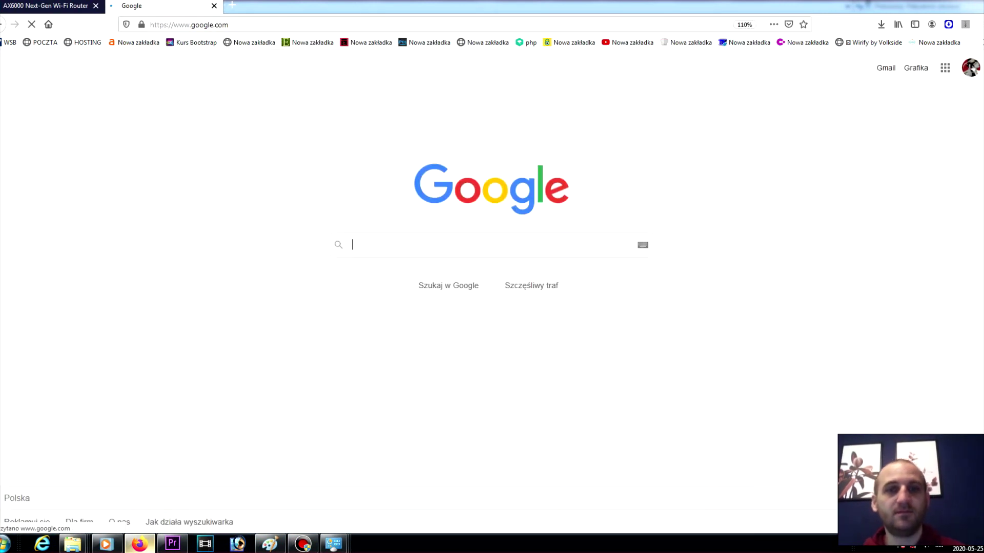
key(ctrl+Tab)
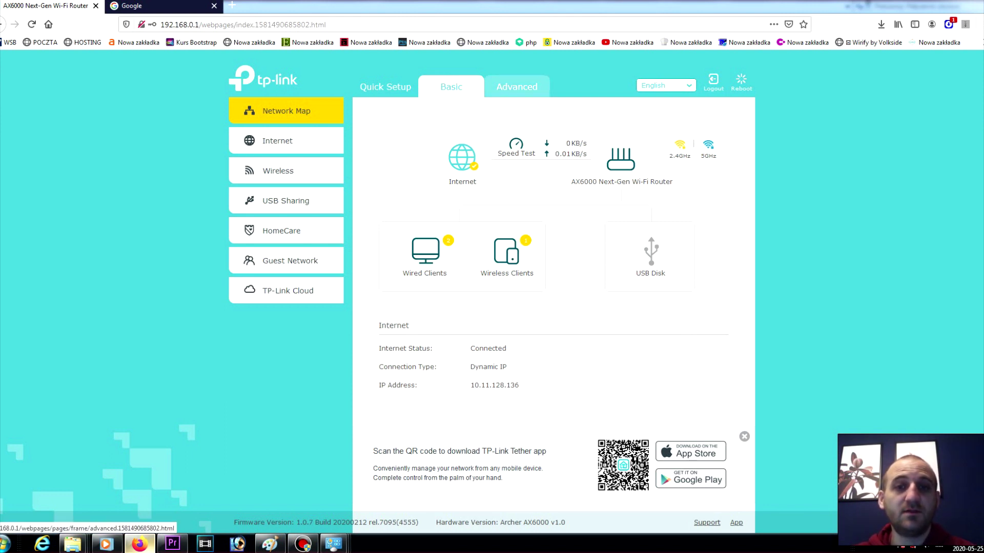
Step: Review the Advanced Status overview and 5G guest network details, then open Network's Internet page
click(517, 86)
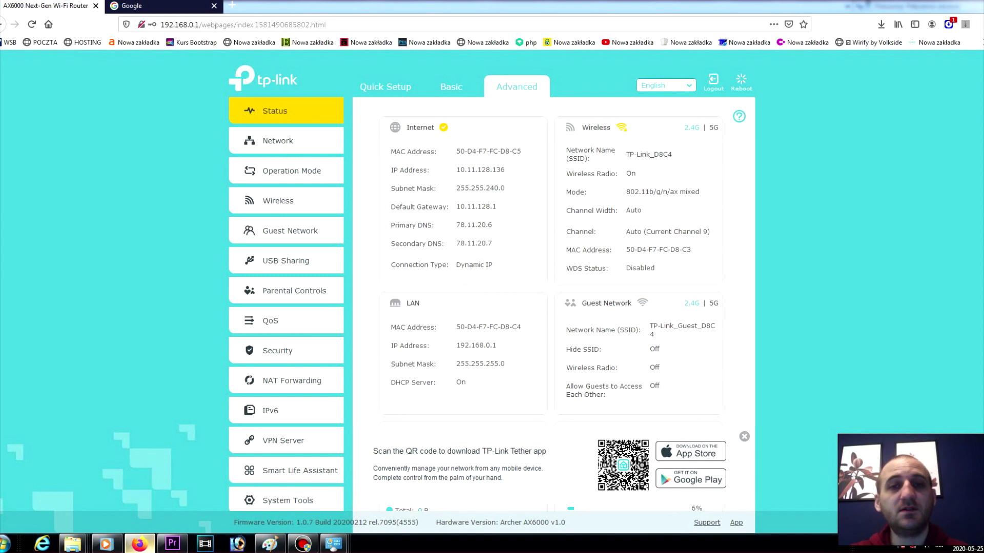
scroll(554, 308, down, 3)
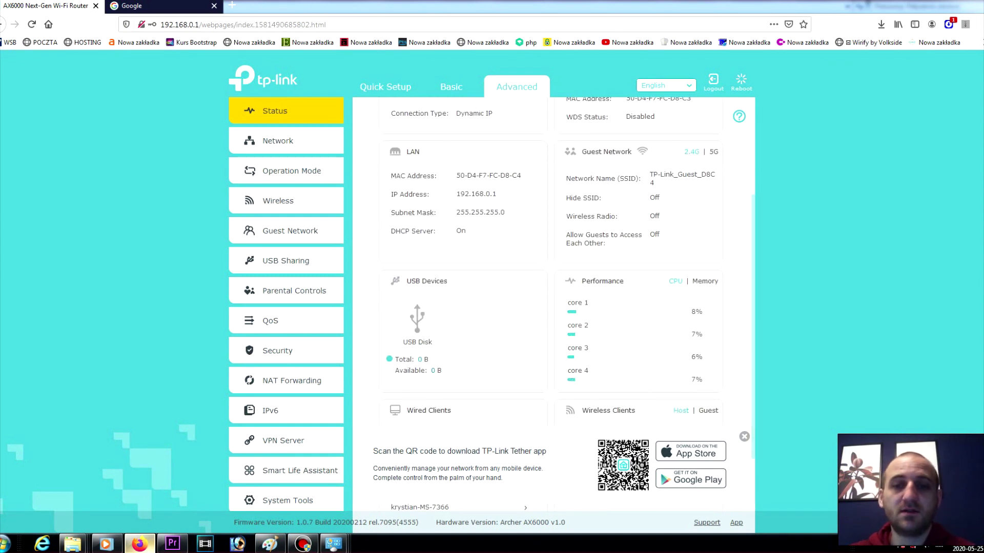
scroll(554, 307, down, 2)
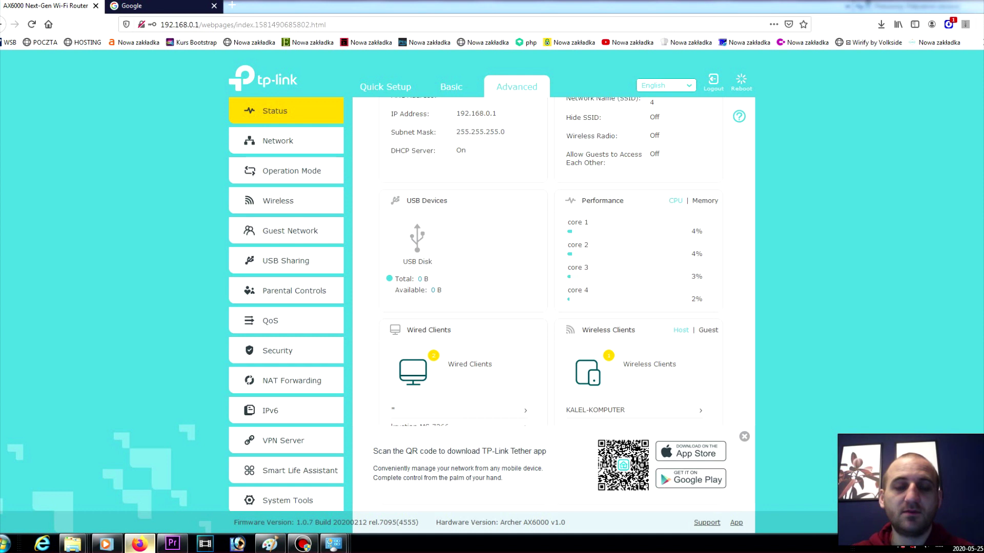
scroll(554, 307, up, 5)
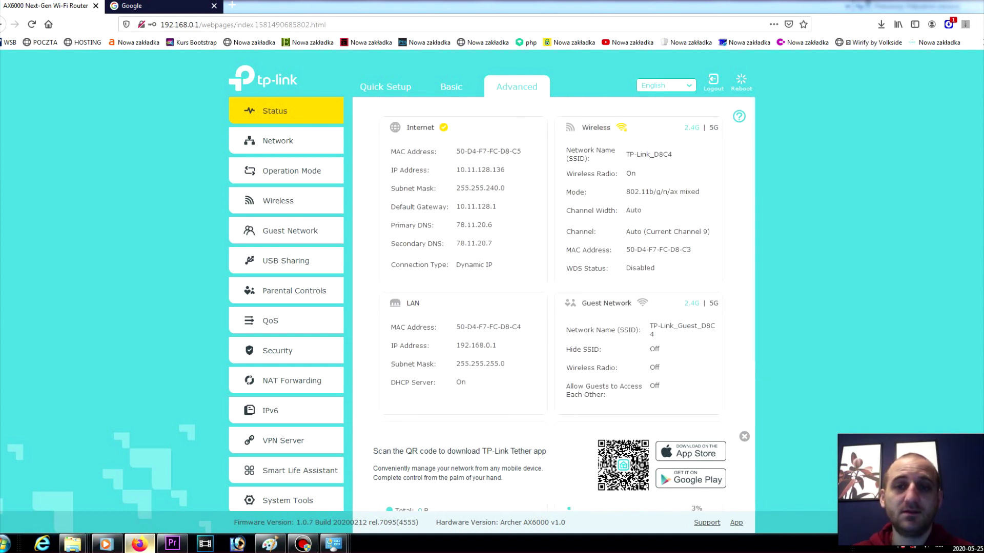
click(713, 303)
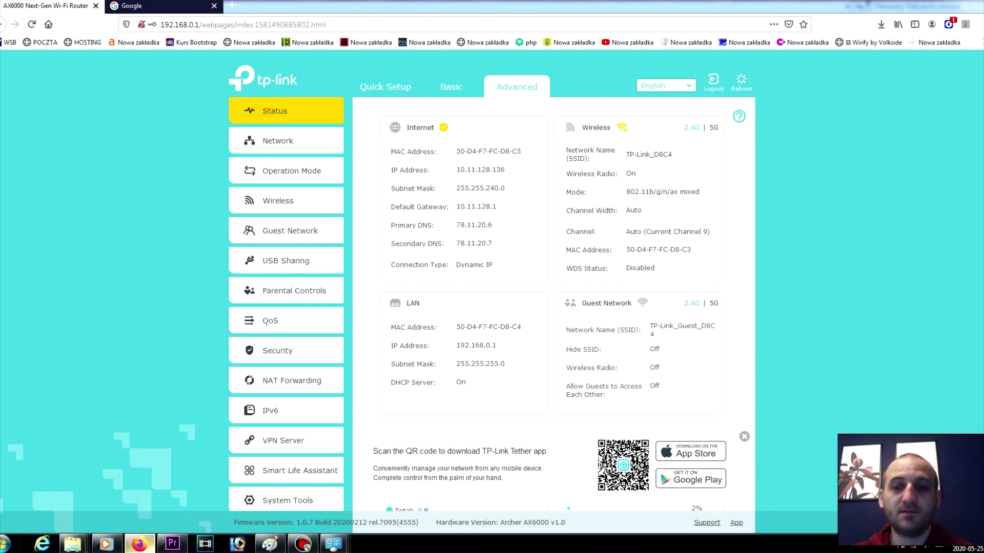
click(277, 141)
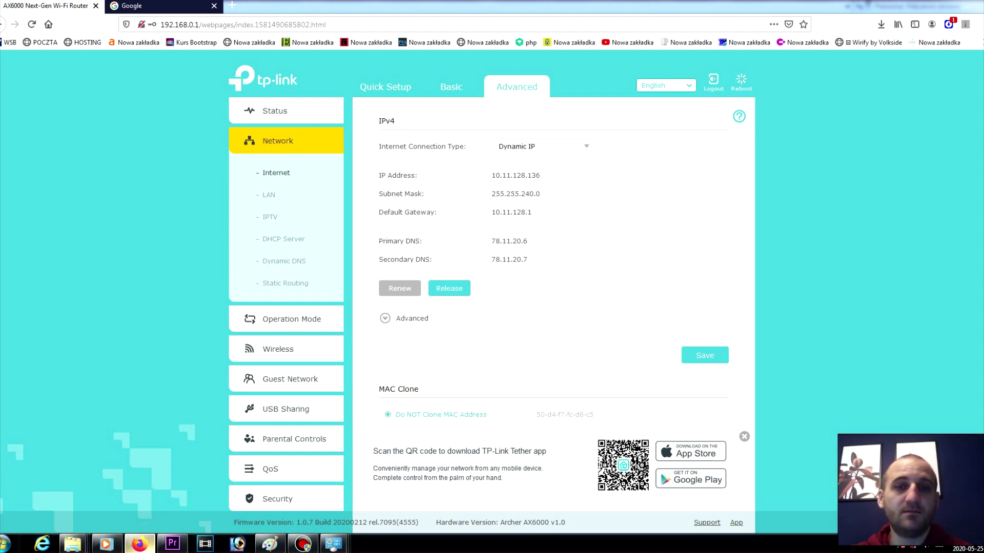
Step: Check the WAN IP and LAN pages, then open IPTV with IGMP version kept at V2
double_click(516, 175)
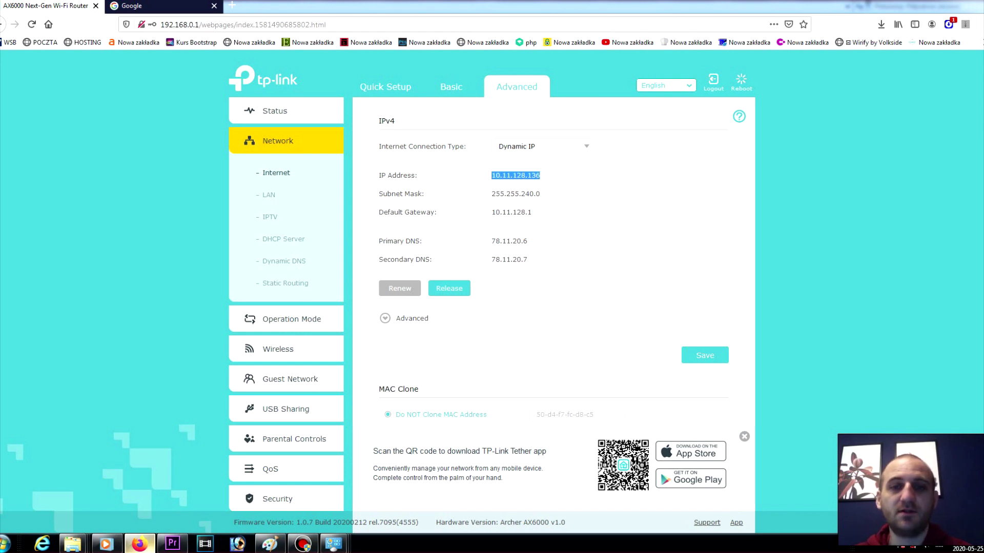
click(461, 205)
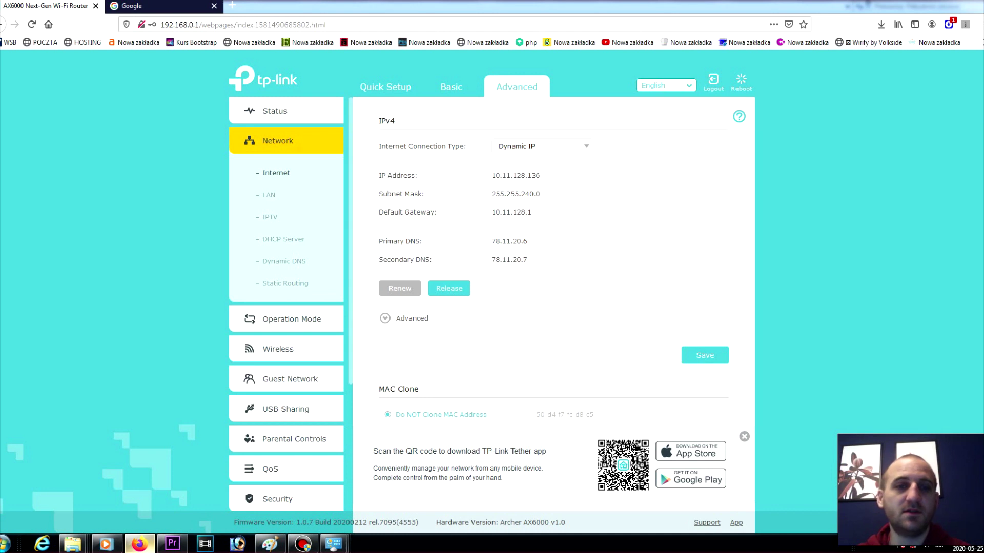
click(268, 195)
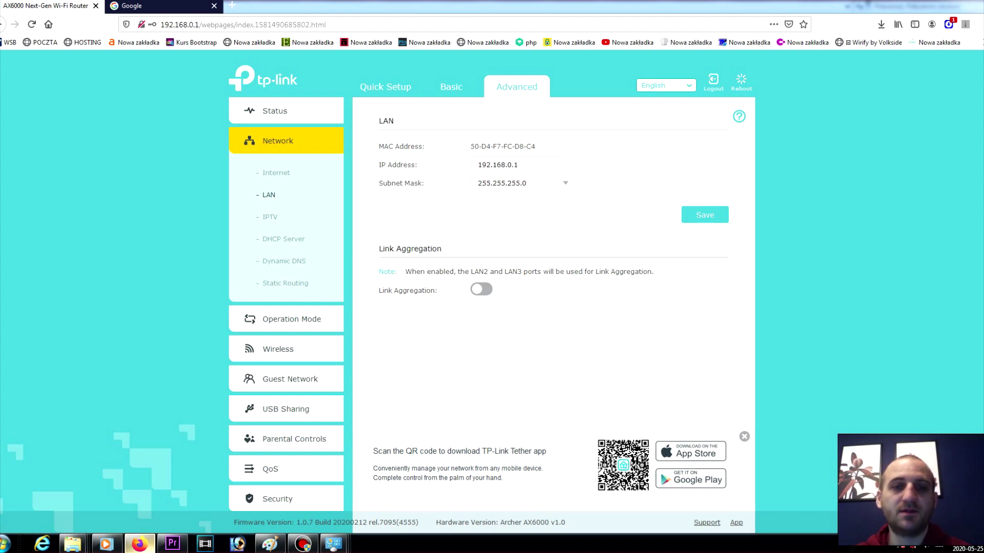
click(270, 217)
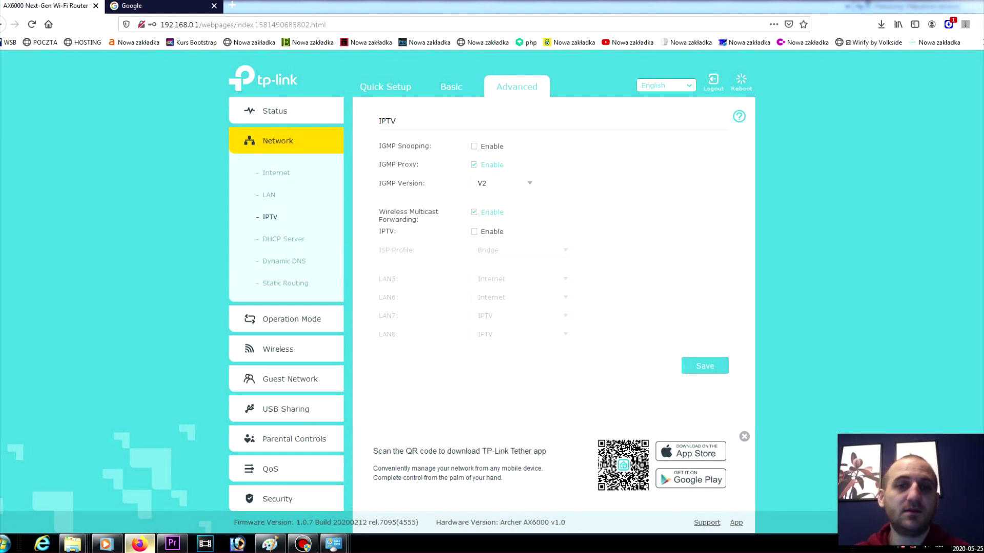
click(503, 183)
click(503, 202)
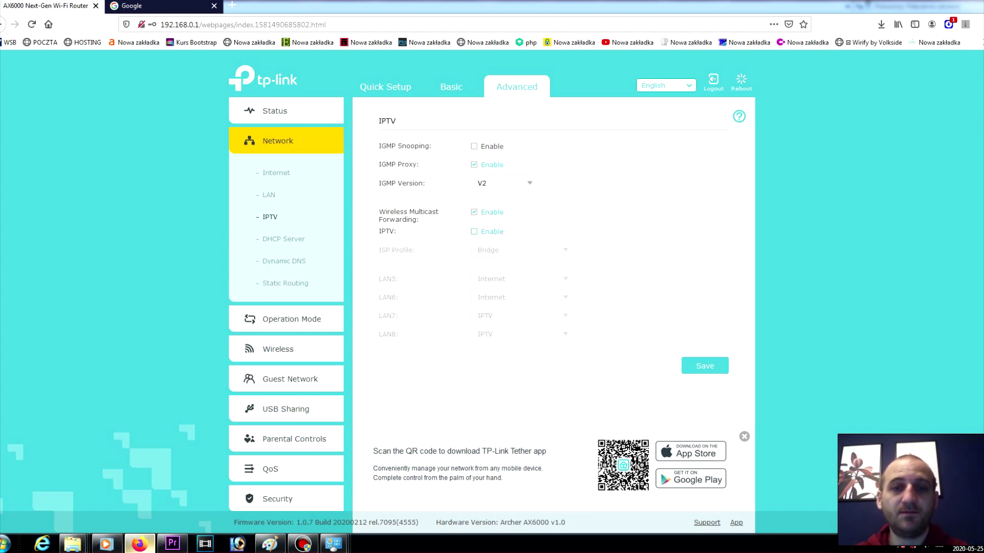
Step: Turn on IPTV and leave the LAN5 port role as Internet
click(474, 232)
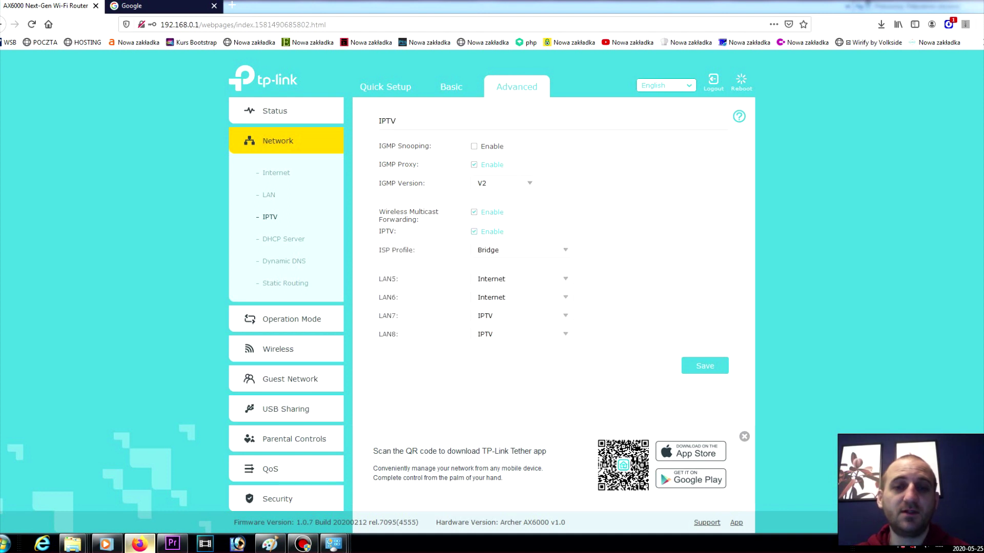
click(521, 250)
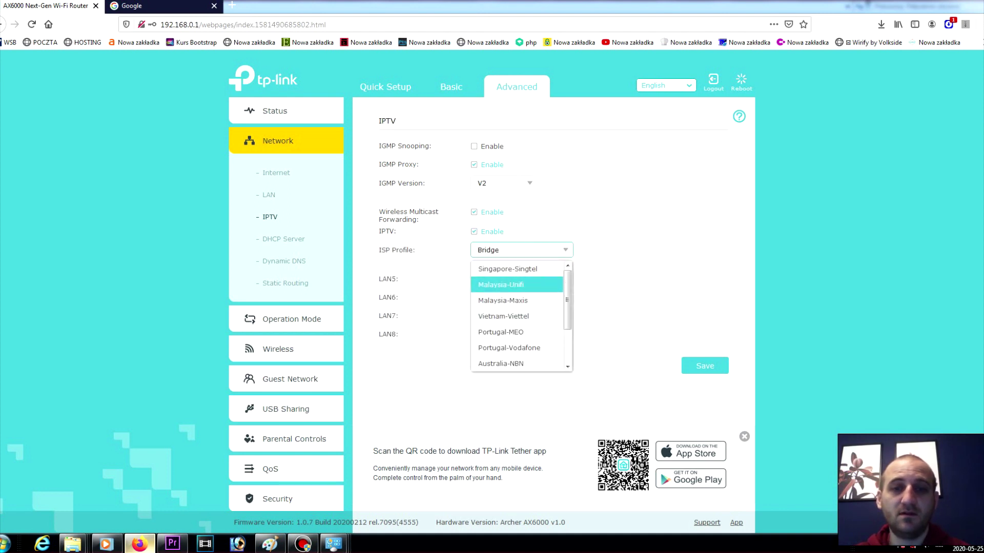
scroll(517, 316, down, 2)
scroll(518, 317, up, 1)
click(521, 278)
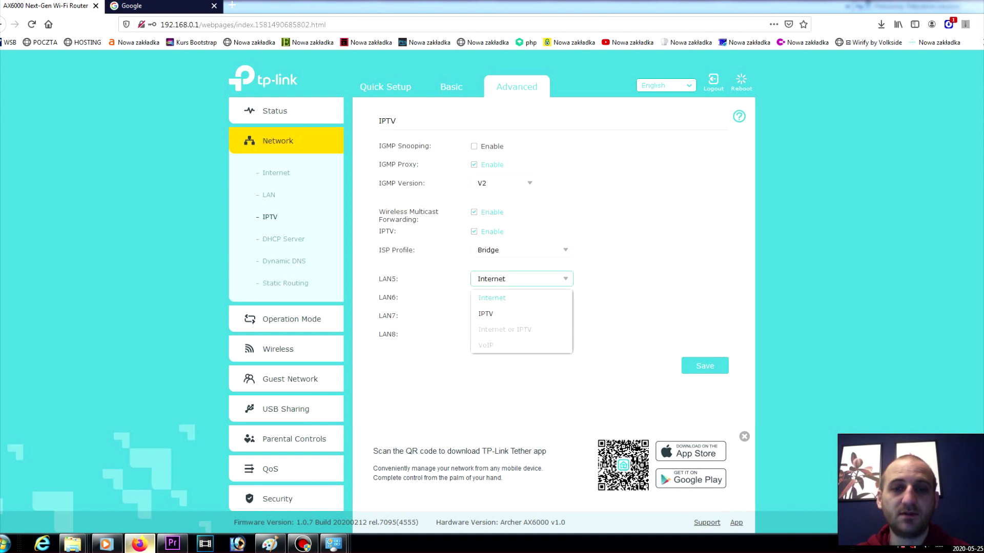
key(Escape)
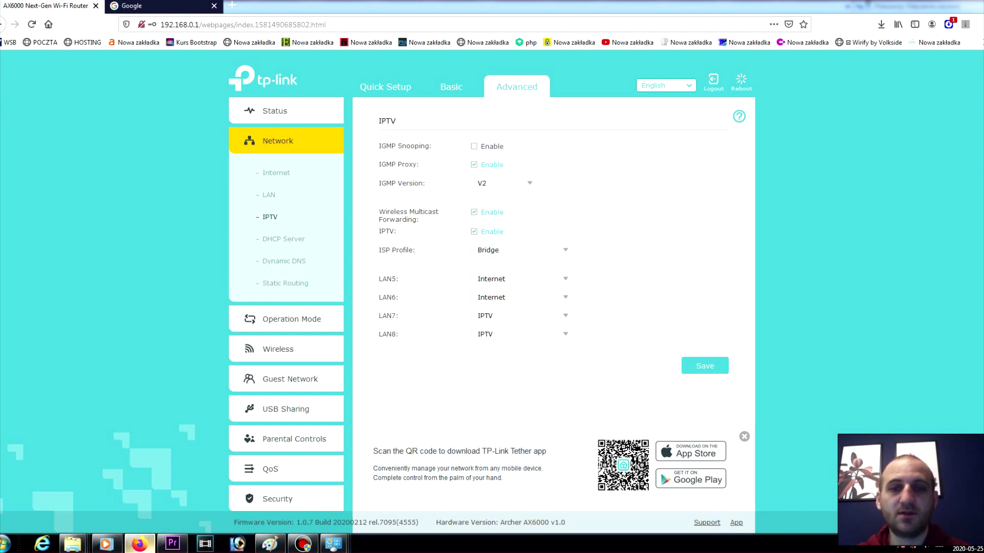
Step: Set the ISP profile to Custom after briefly applying Malaysia-Unifi
click(517, 250)
key(Down)
key(Up)
key(Return)
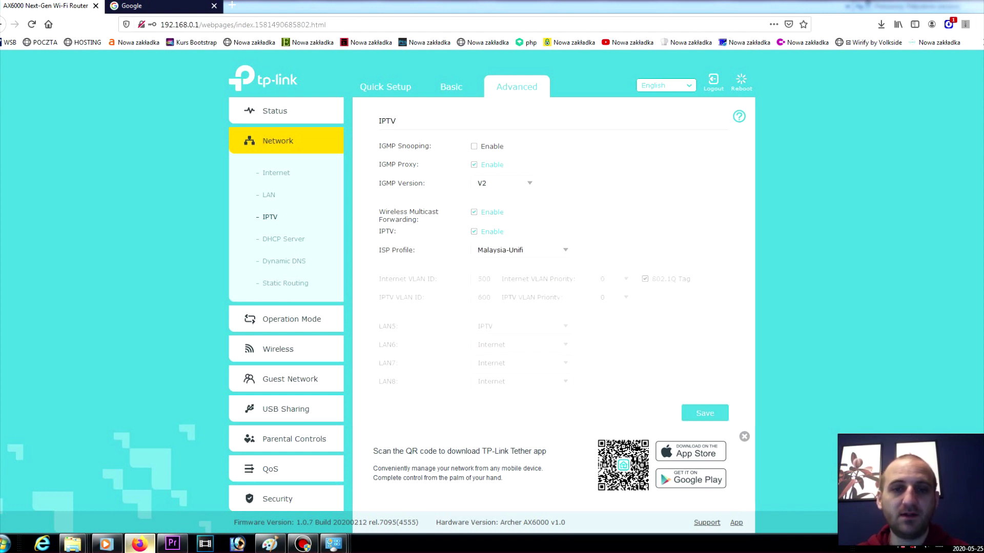
click(517, 250)
scroll(518, 316, down, 3)
click(490, 364)
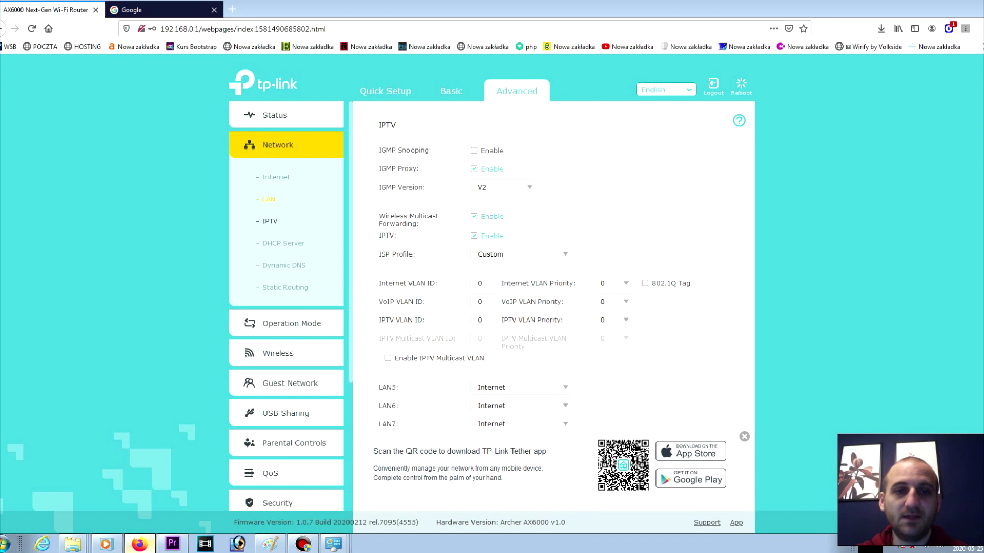
Step: Look through the DHCP Server, Dynamic DNS and Static Routing pages, then go back to Status
click(283, 239)
scroll(564, 281, down, 1)
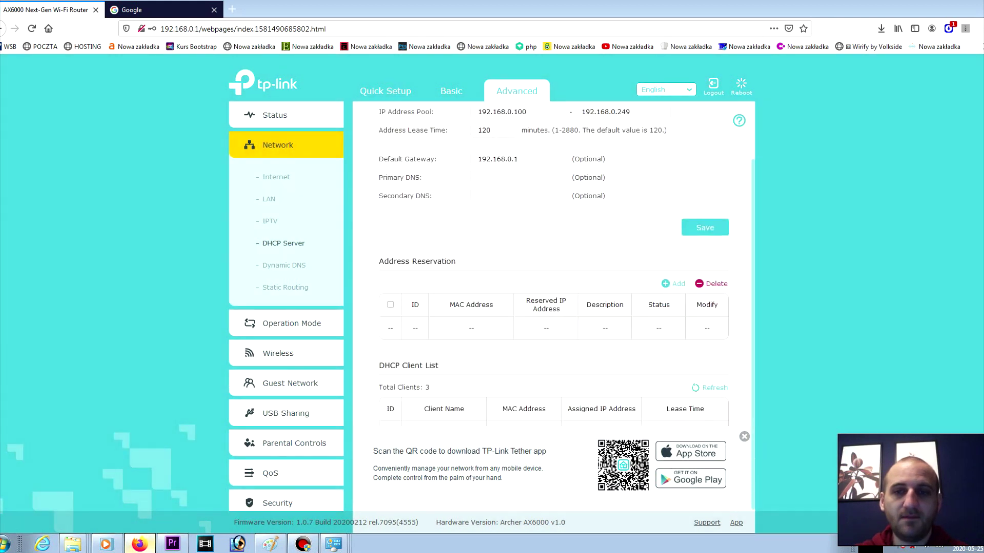
scroll(564, 282, up, 1)
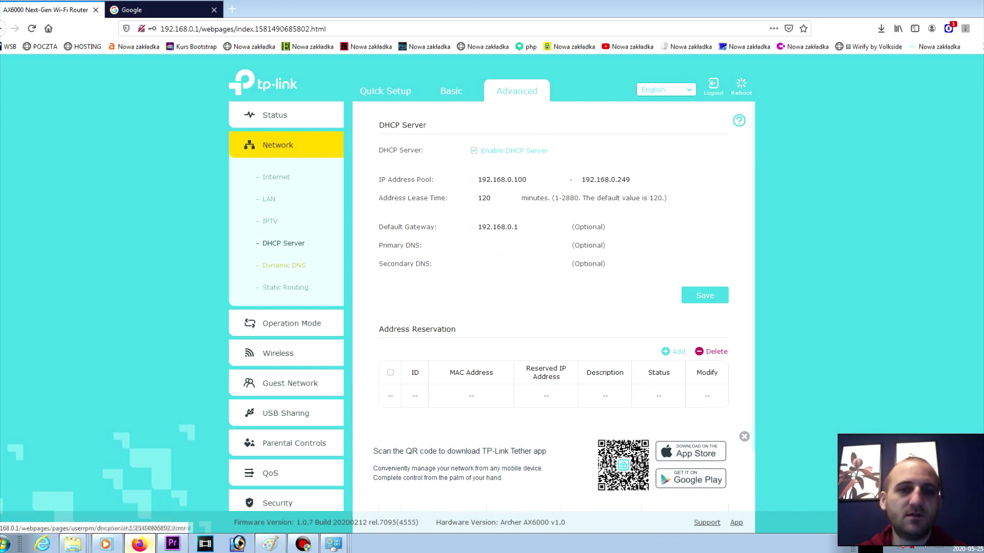
click(284, 265)
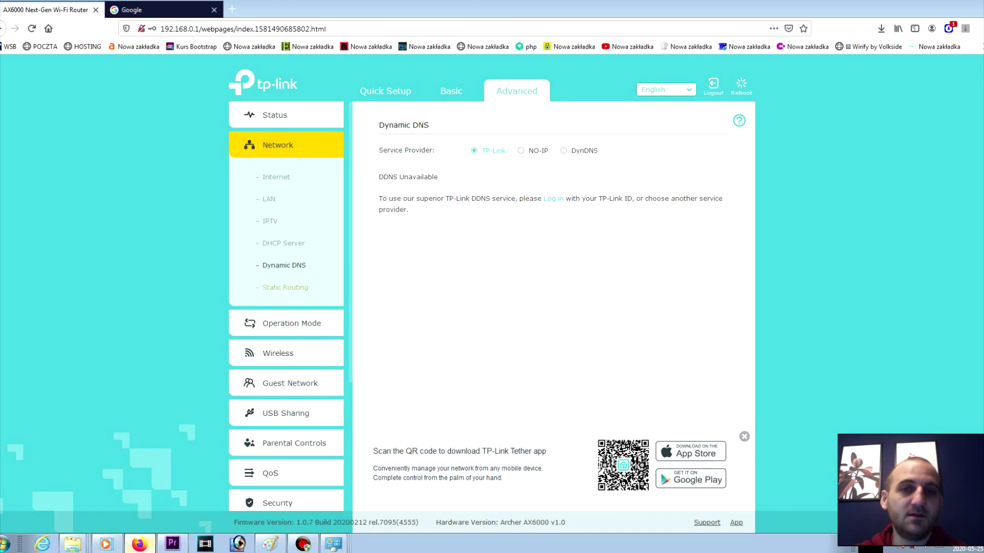
click(286, 287)
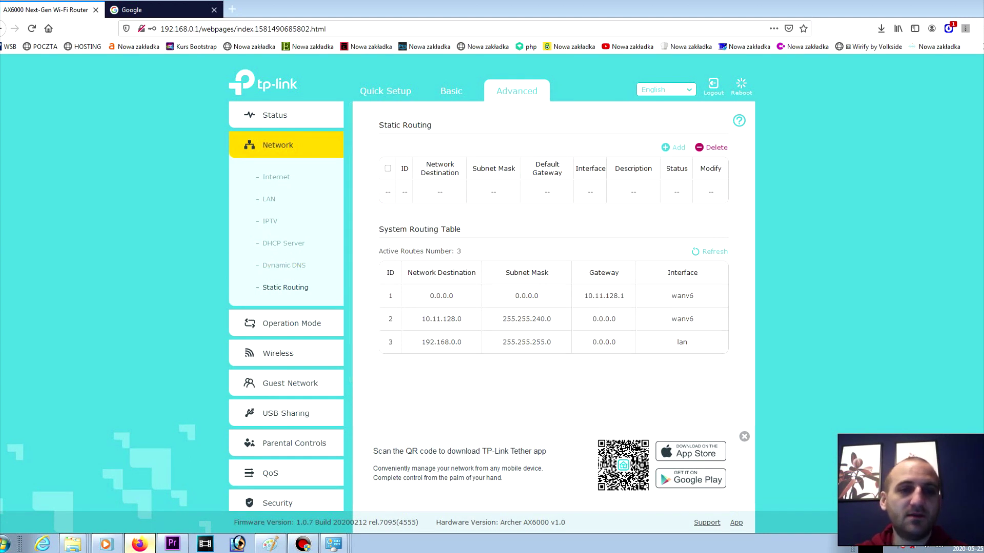
click(275, 115)
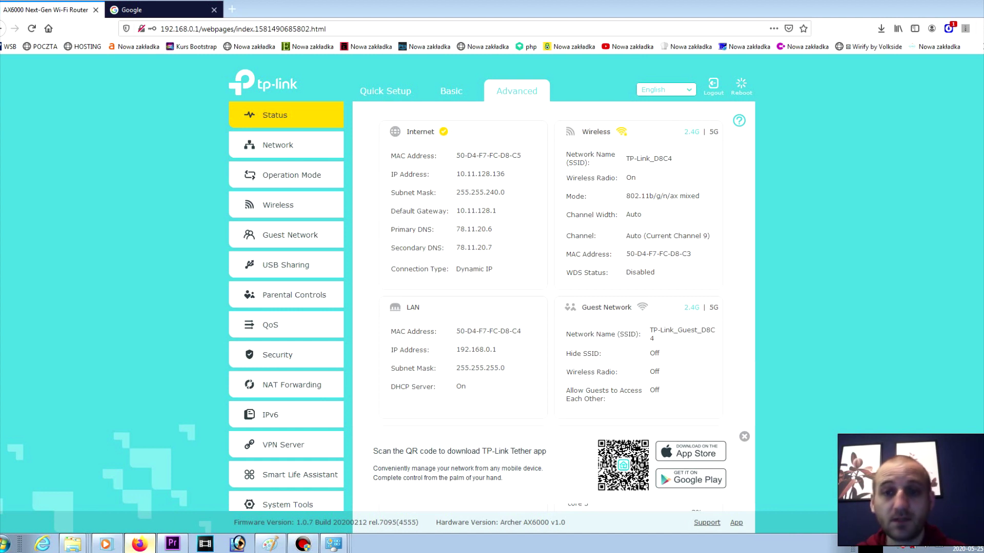
Step: Visit Operation Mode, then open the Wireless Settings for TP-Link_D8C4
click(292, 175)
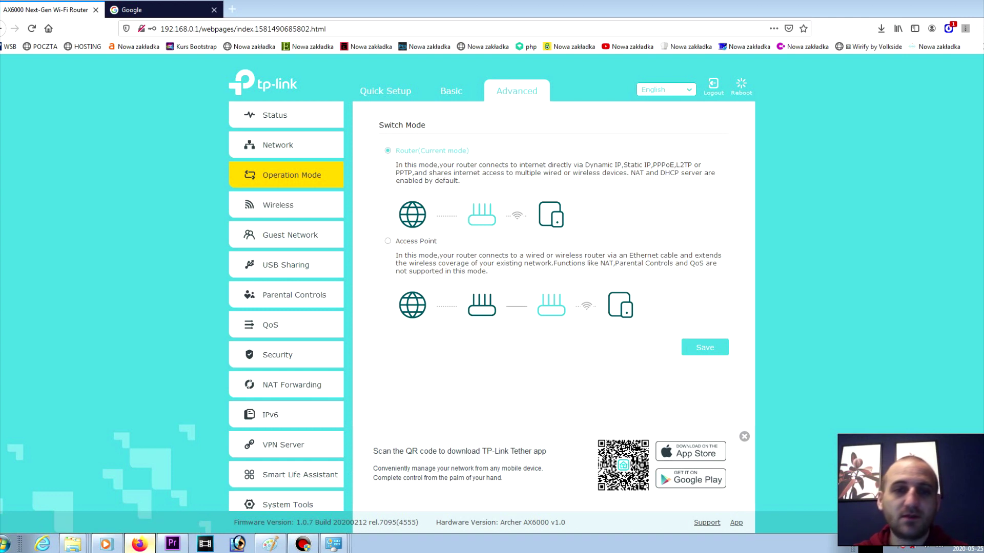
click(278, 205)
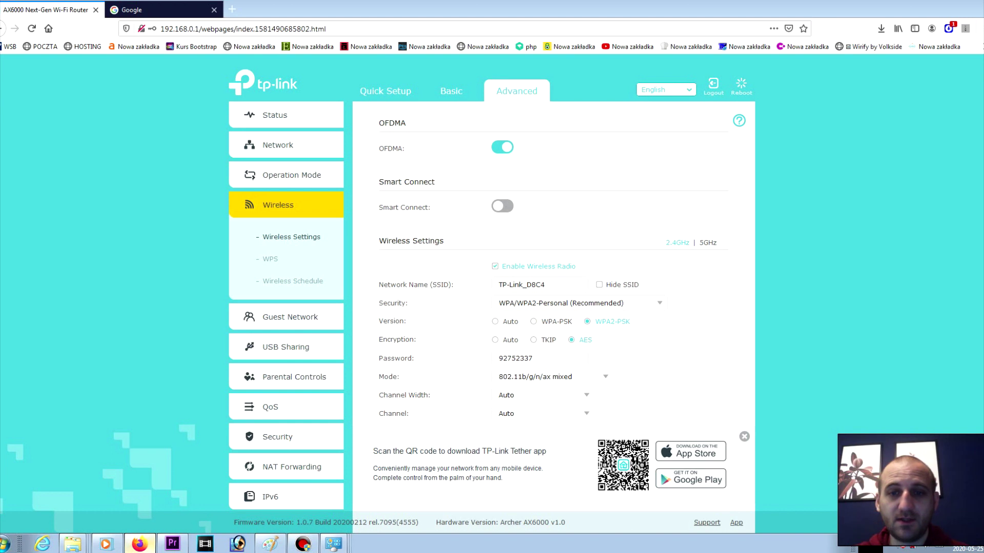
Step: Compare 2.4GHz and 5GHz channel width choices, keep both at Auto, and go to WPS
click(542, 395)
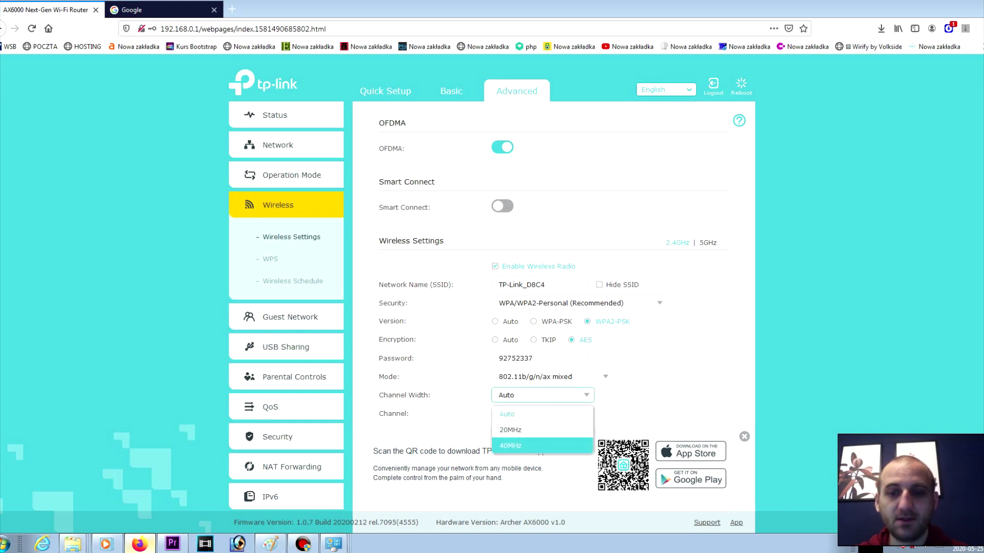
click(708, 243)
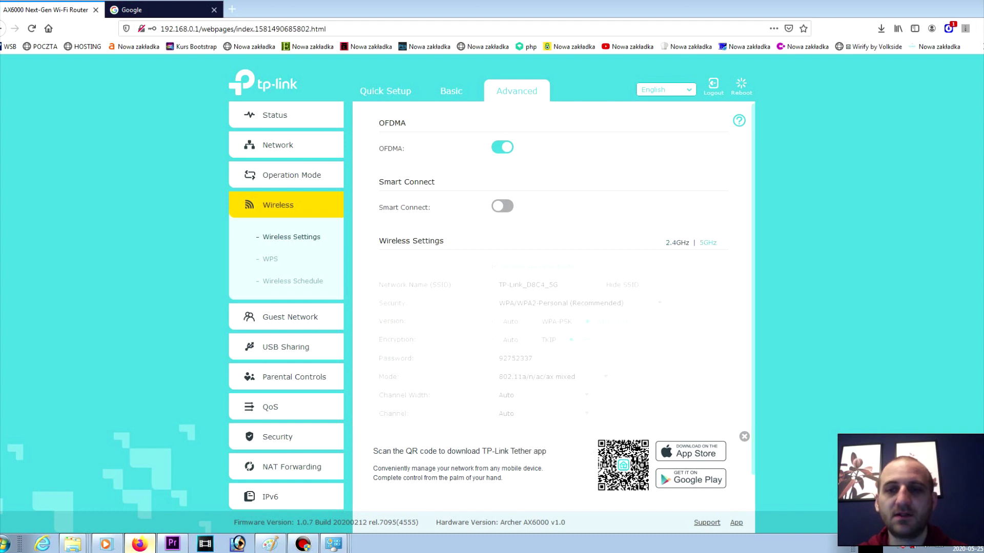
click(542, 395)
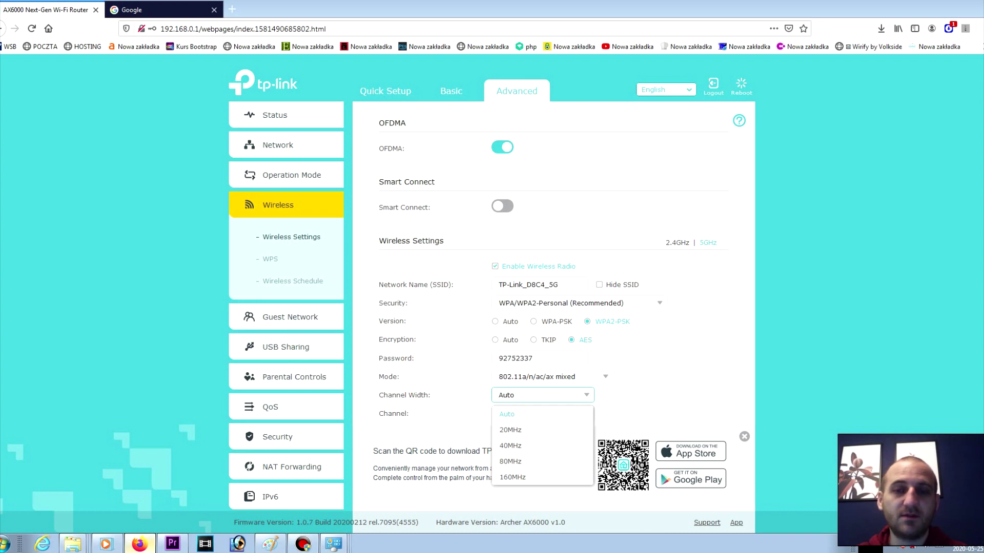
key(Escape)
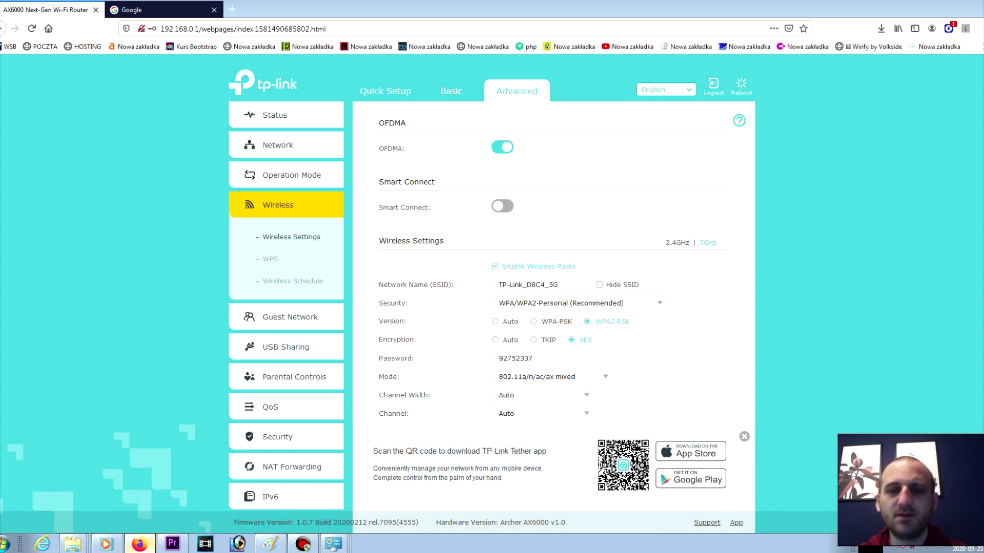
click(543, 395)
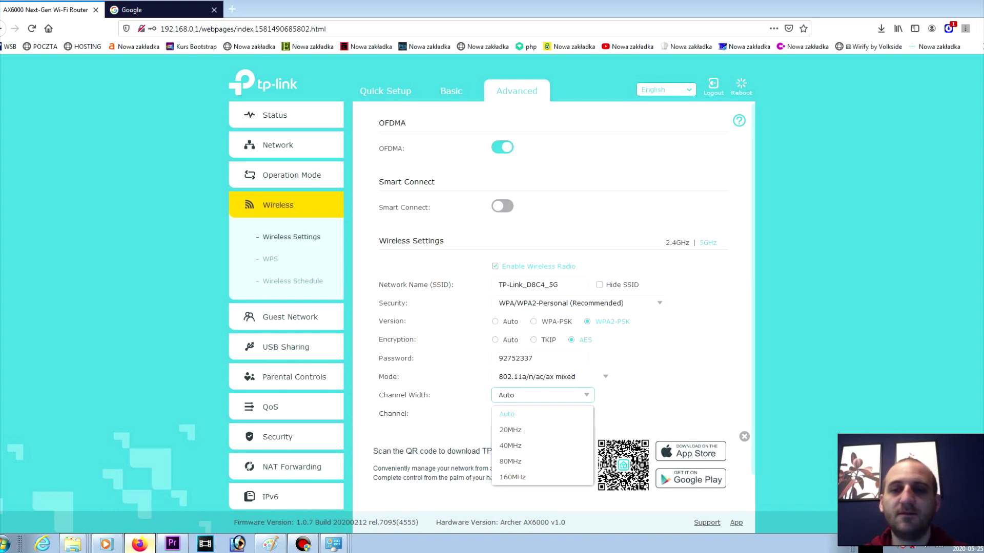
click(677, 243)
click(543, 395)
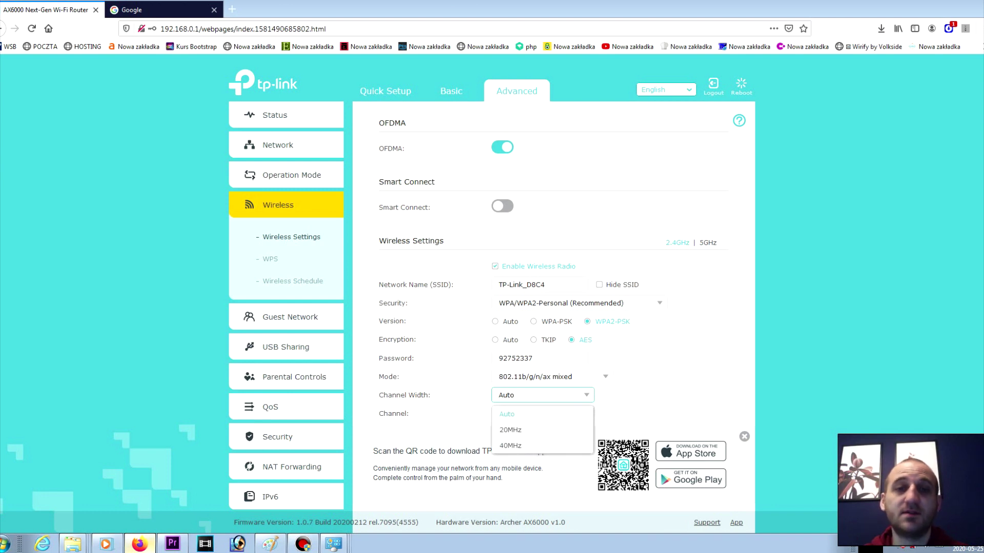
key(Escape)
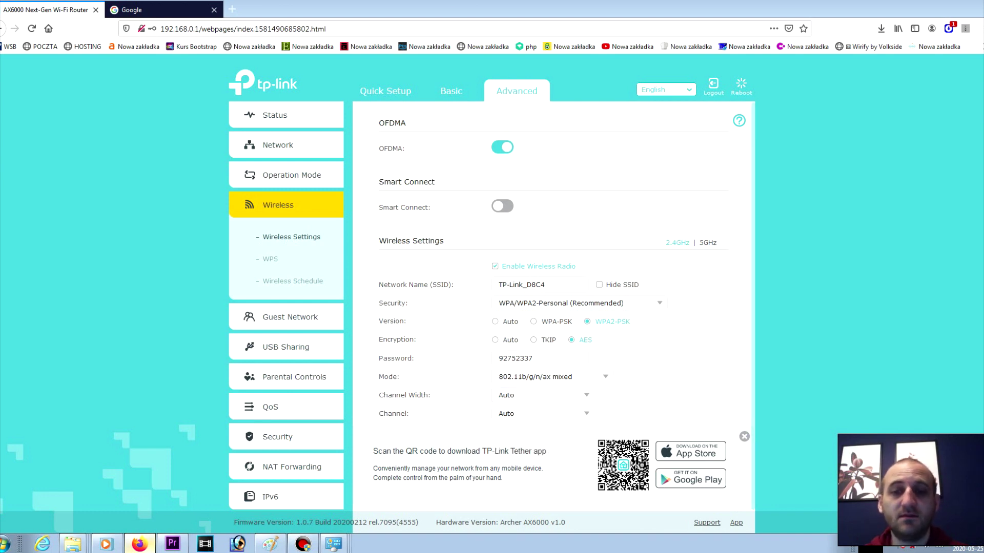
click(270, 258)
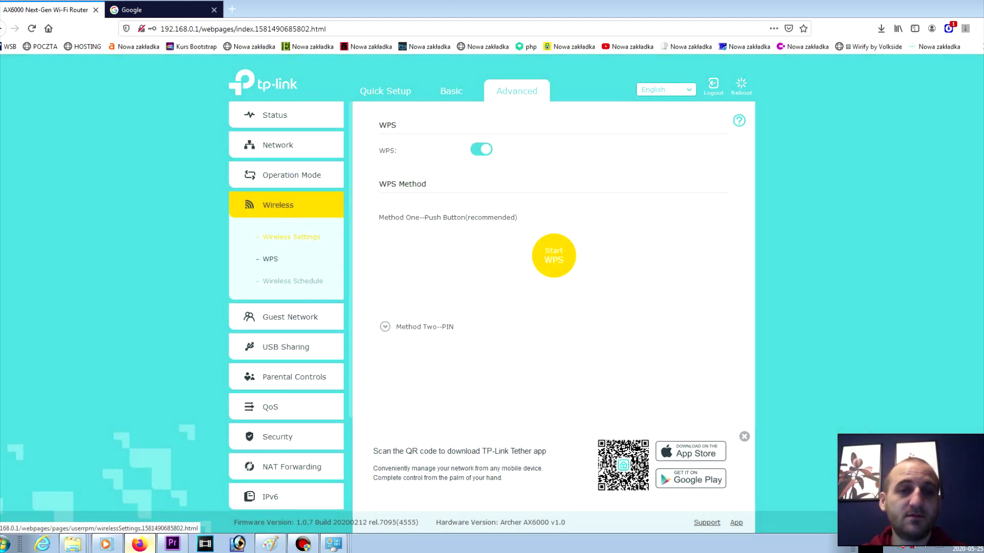
Step: Glance at the wireless schedule, then return to wireless settings and bring up the 5GHz band
click(292, 280)
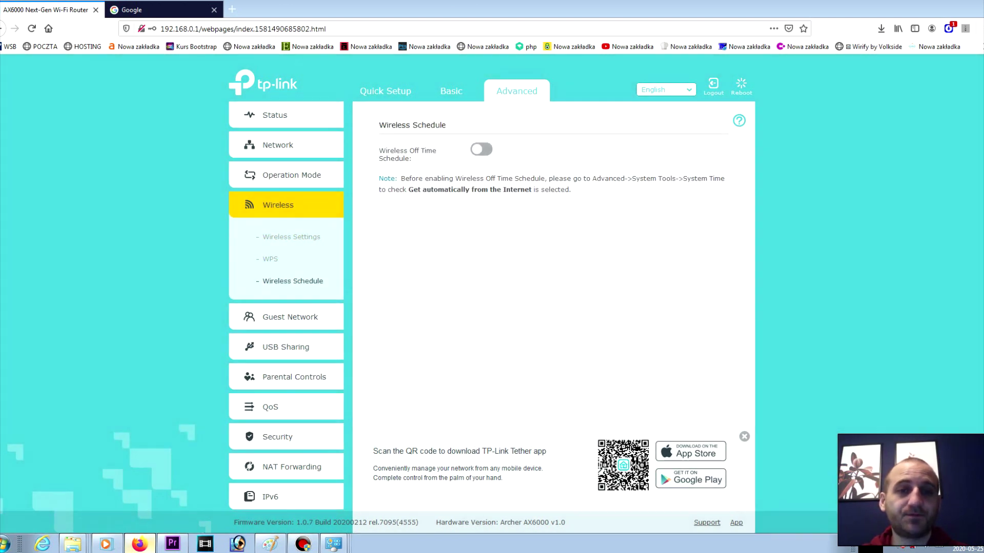
click(291, 237)
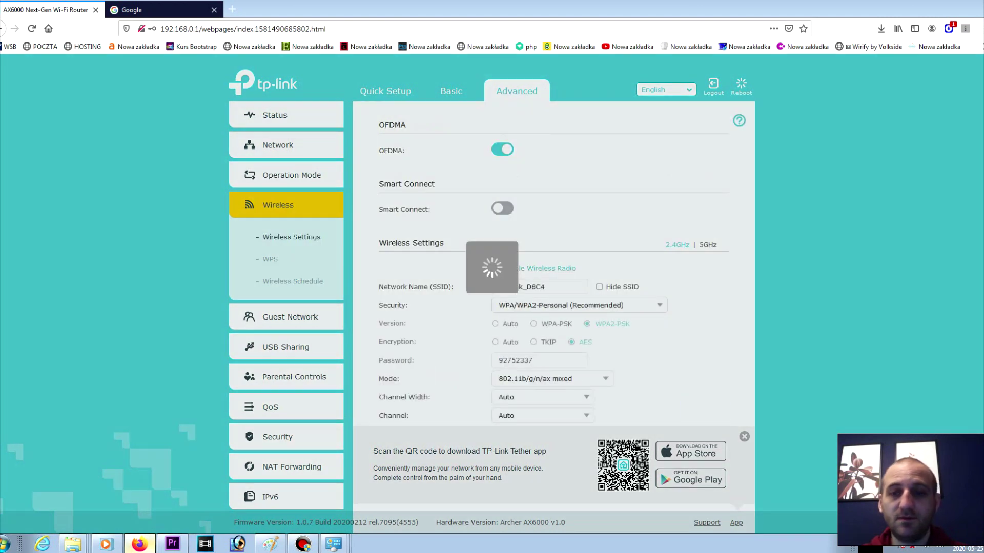
click(708, 244)
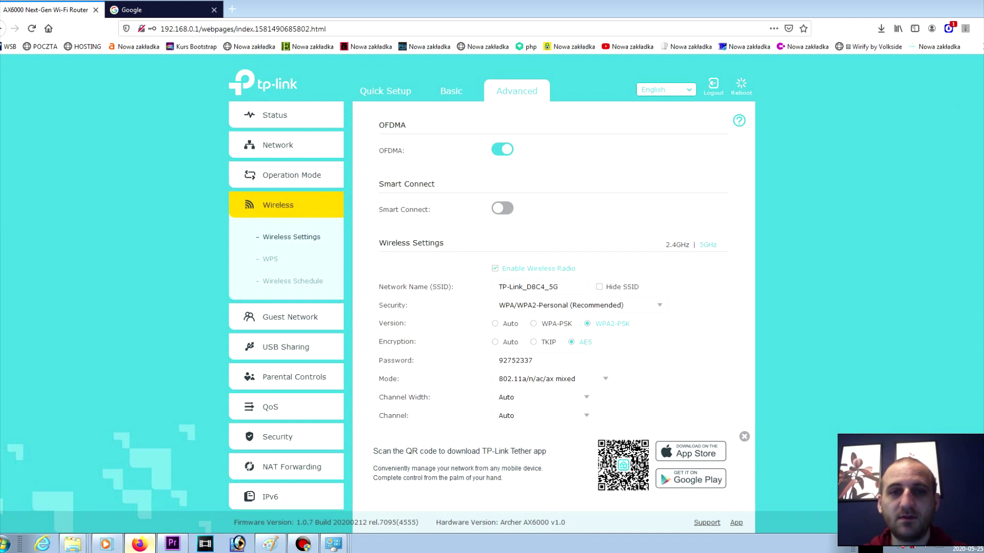
scroll(554, 307, down, 1)
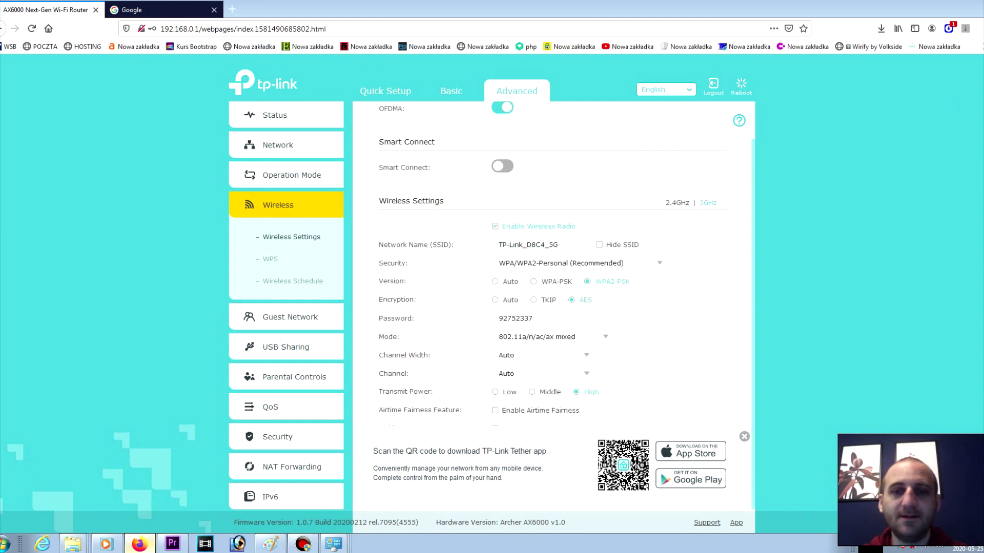
Step: Leave the 5GHz channel on Auto, dismiss the Tether banner, and go to Guest Network
click(542, 374)
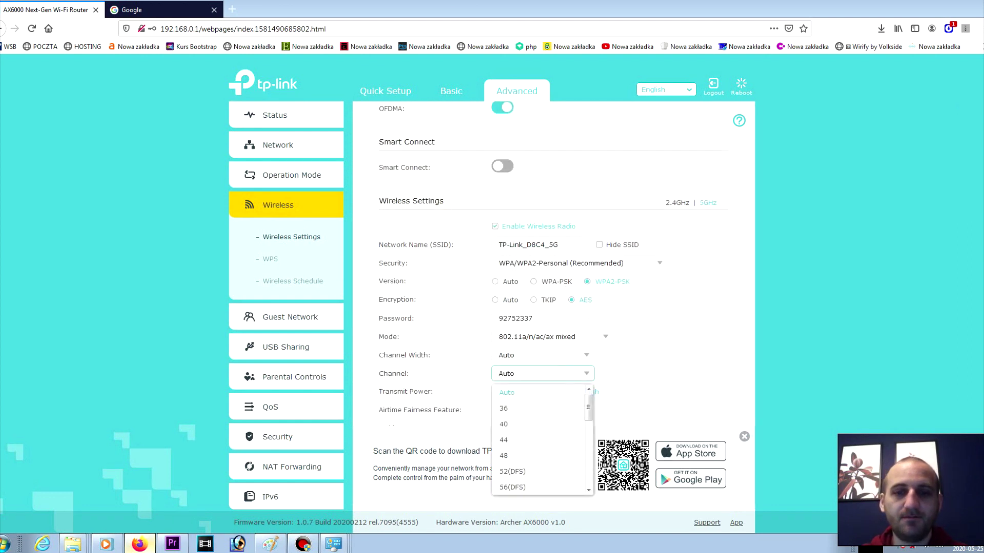
click(542, 374)
click(542, 373)
click(542, 373)
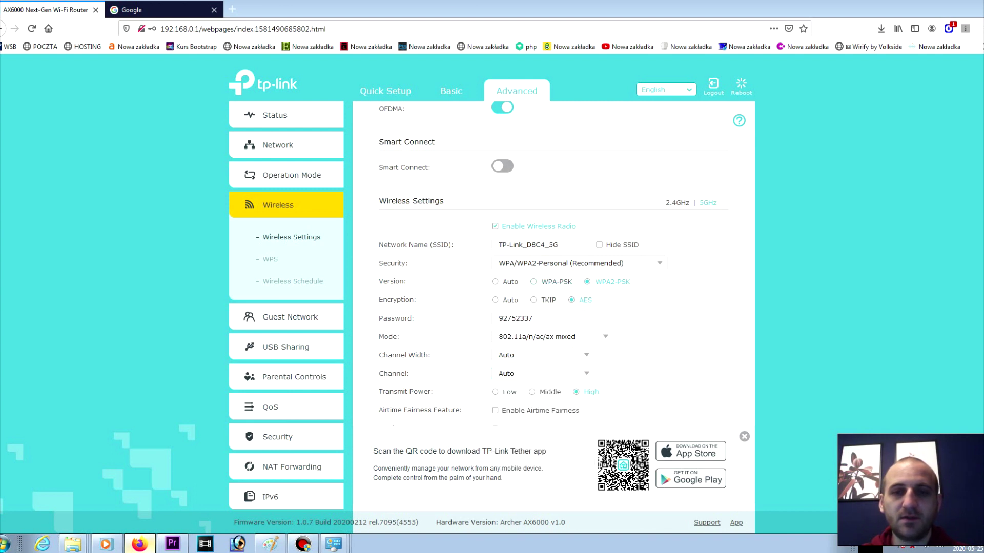
click(744, 436)
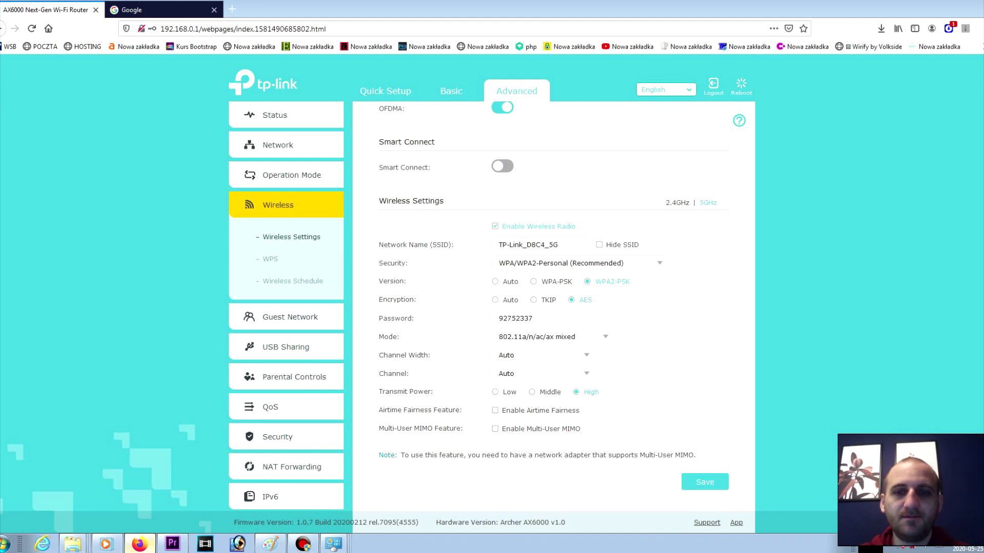
click(290, 317)
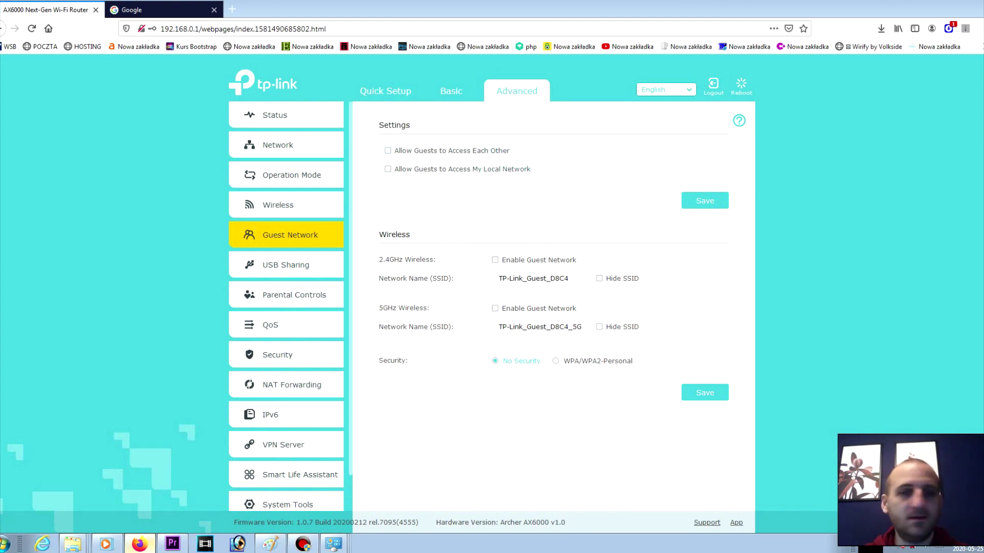
Step: Review the USB Sharing page's access settings, then go to Parental Controls
click(285, 265)
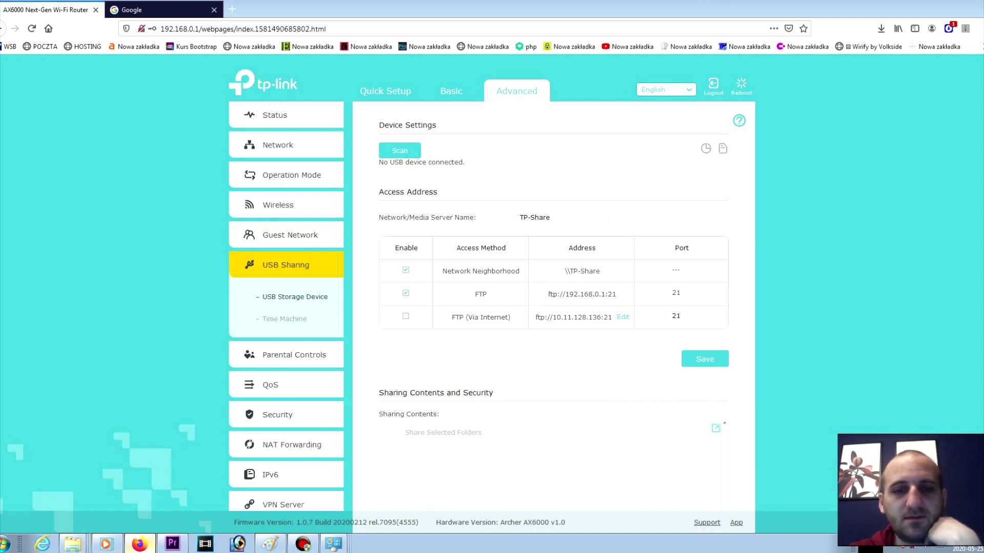
scroll(554, 307, down, 3)
scroll(553, 308, up, 3)
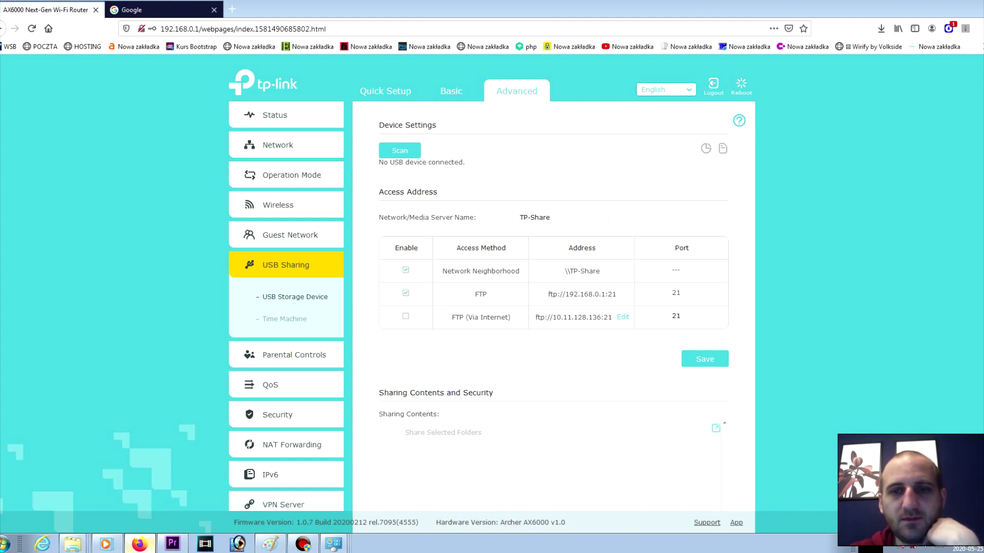
click(295, 355)
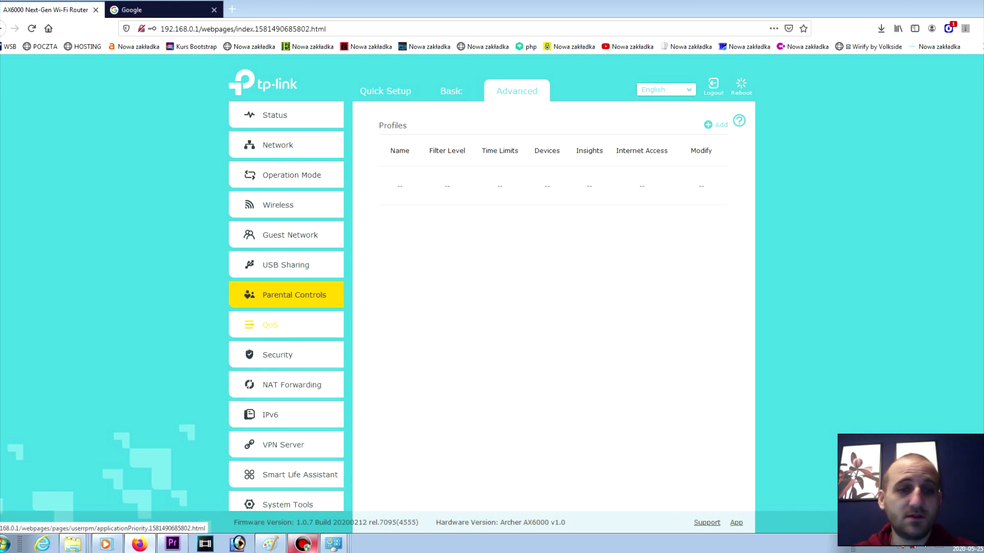
Step: Check the QoS Application Priority and Device Priority pages, then head to Security's Antivirus page
click(270, 325)
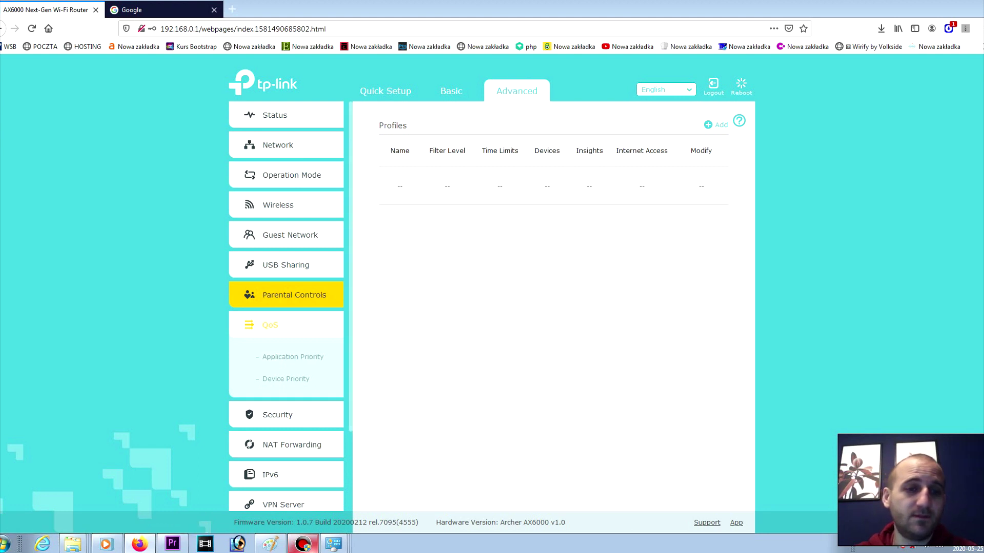
click(293, 356)
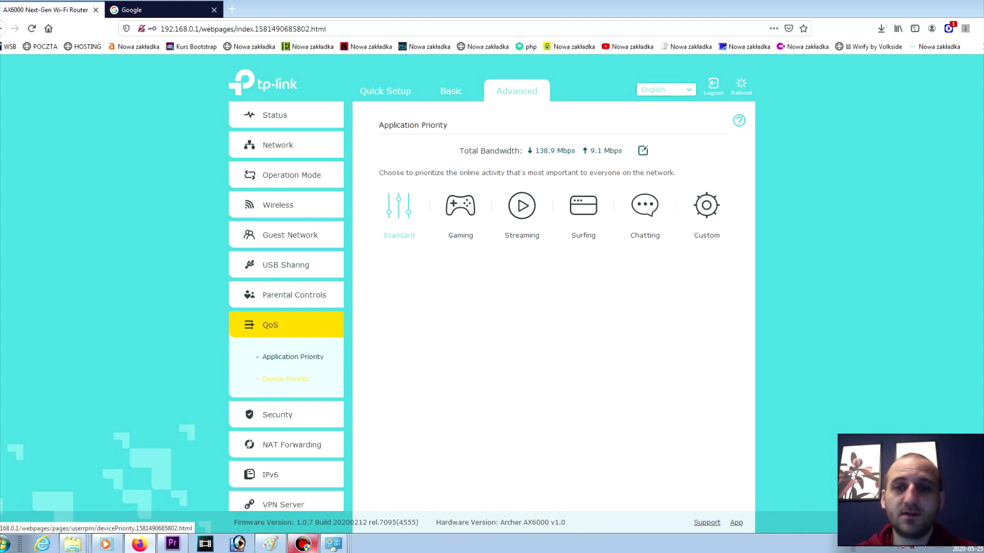
click(285, 379)
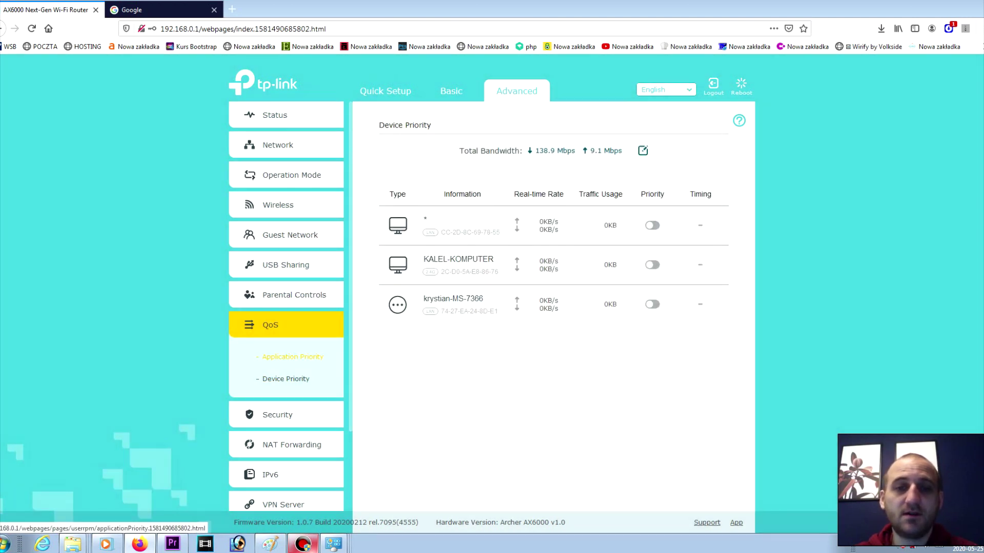
click(293, 357)
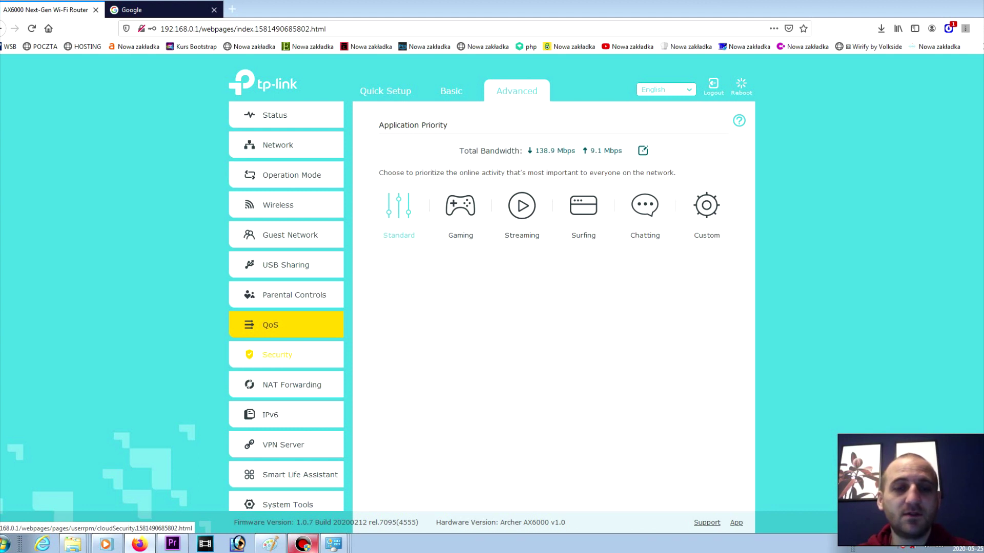
click(277, 355)
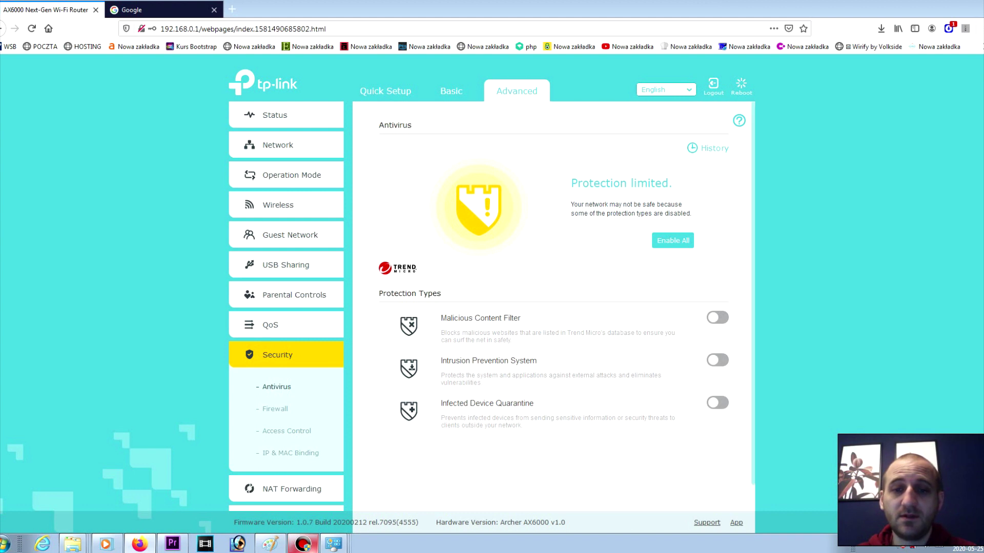
Step: Toggle the Malicious Content Filter on and back off, then go to Firewall
scroll(566, 306, down, 1)
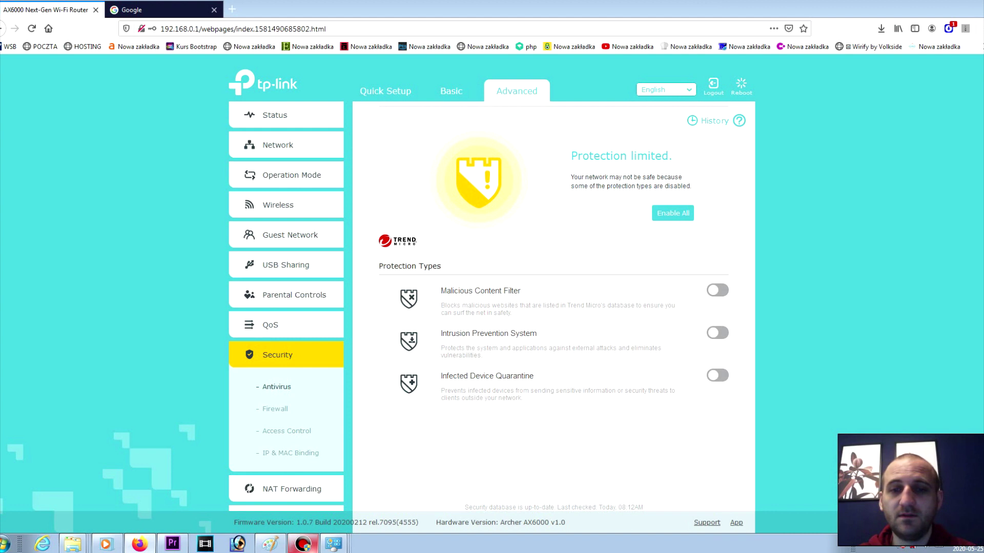
click(718, 290)
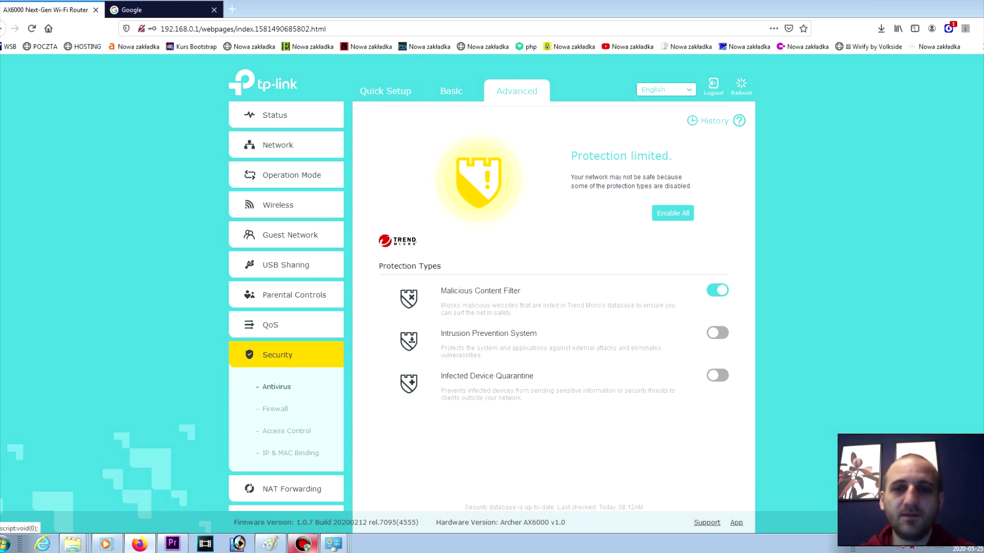
click(717, 290)
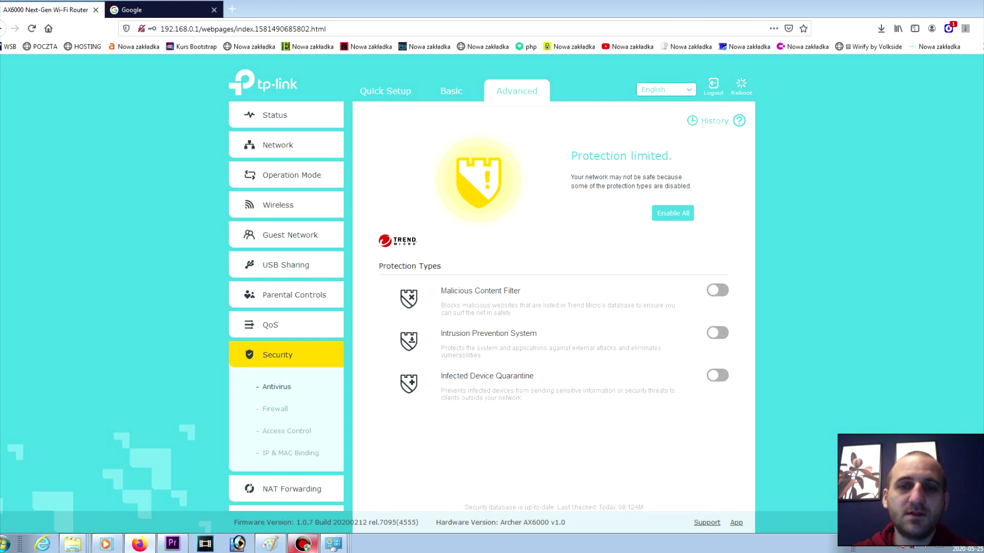
click(275, 409)
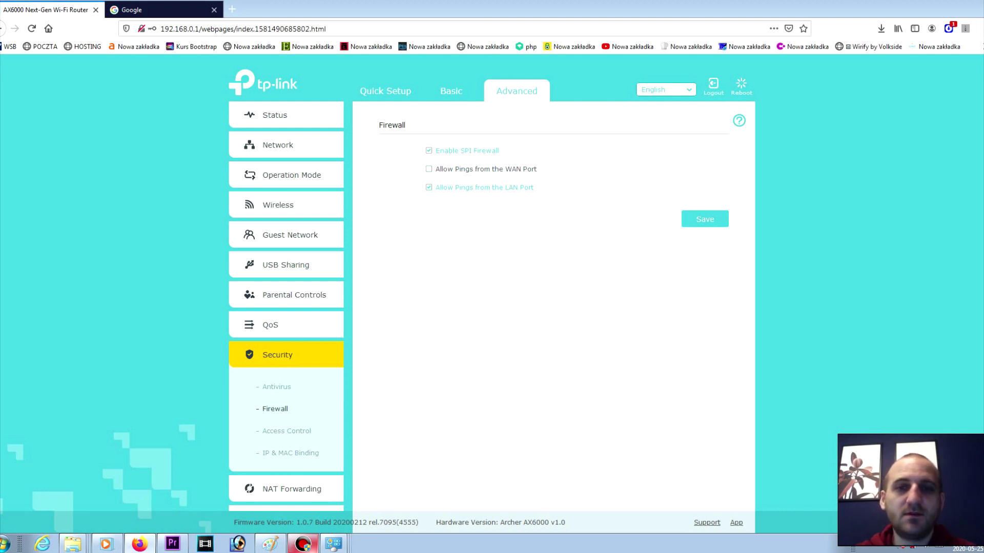
Step: Browse Access Control devices and the IP & MAC Binding ARP list, then expand NAT Forwarding
click(287, 431)
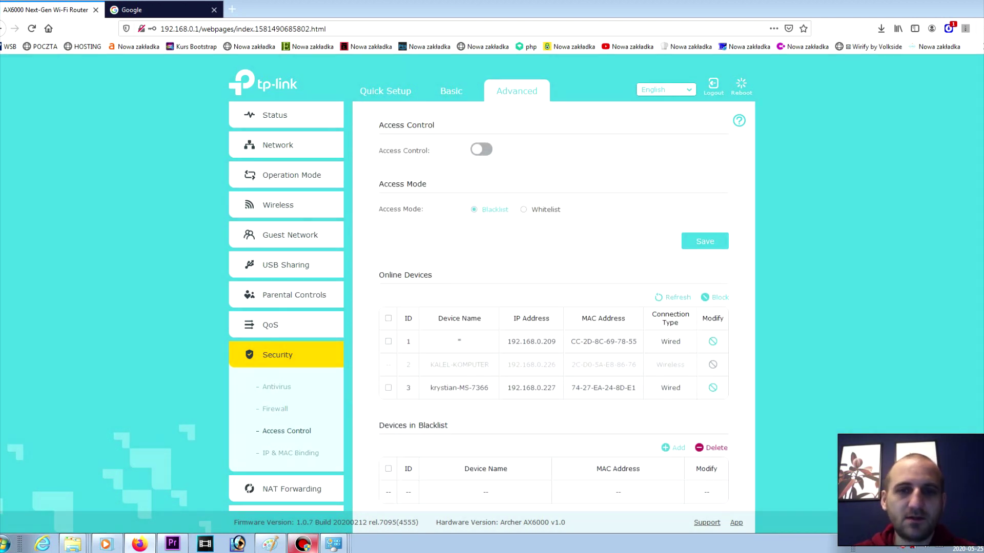
scroll(568, 309, down, 1)
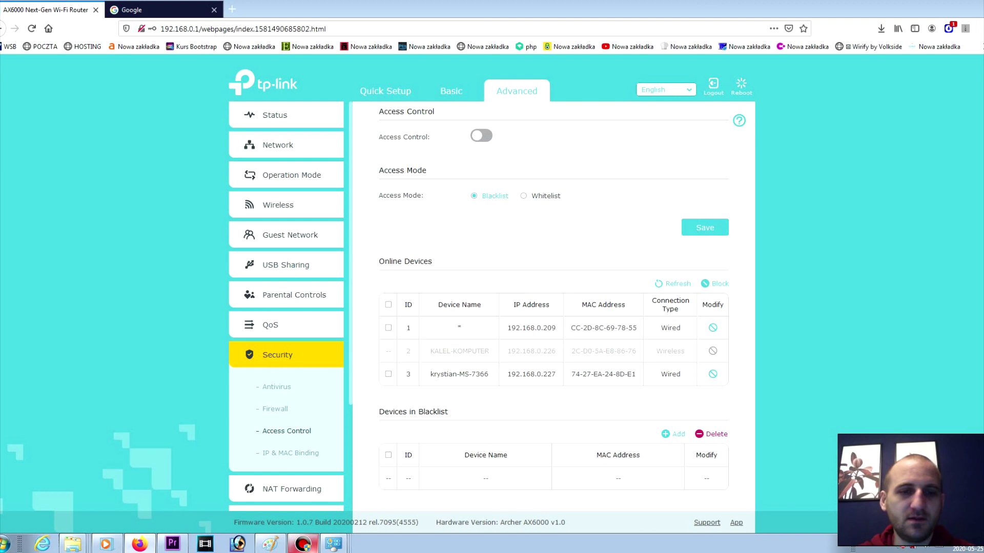
click(291, 453)
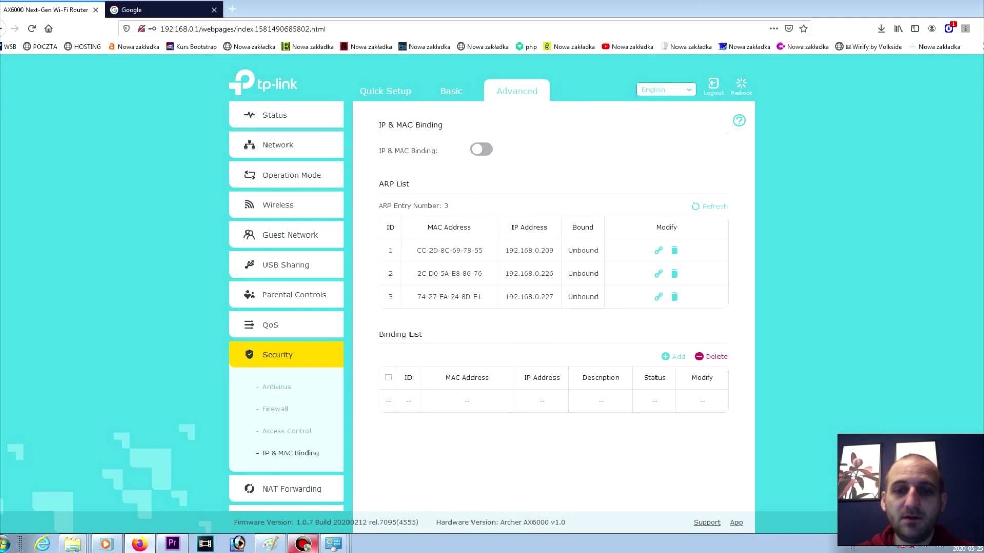
click(292, 489)
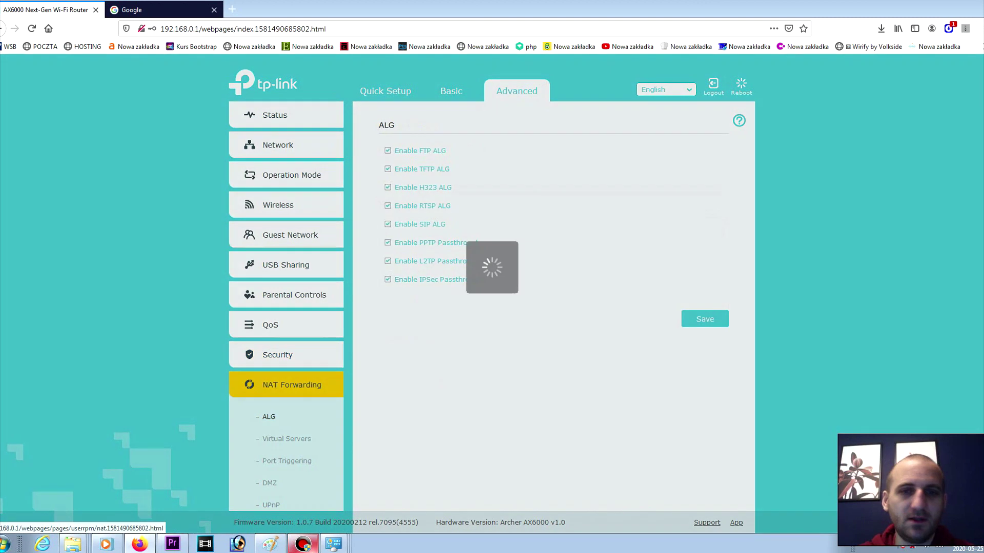
Step: Visit Virtual Servers, Port Triggering, DMZ and UPnP, ending on ALG with all options enabled
click(287, 438)
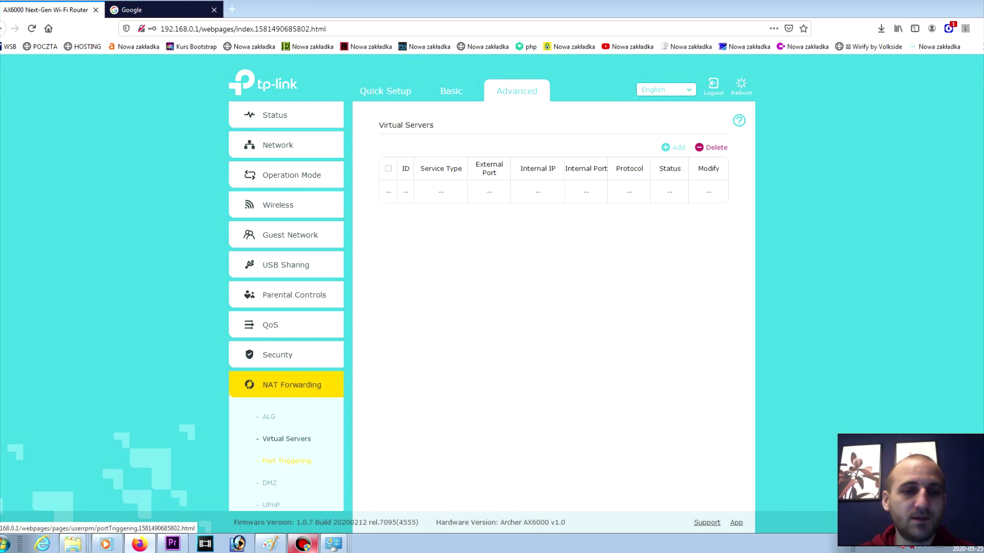
click(286, 460)
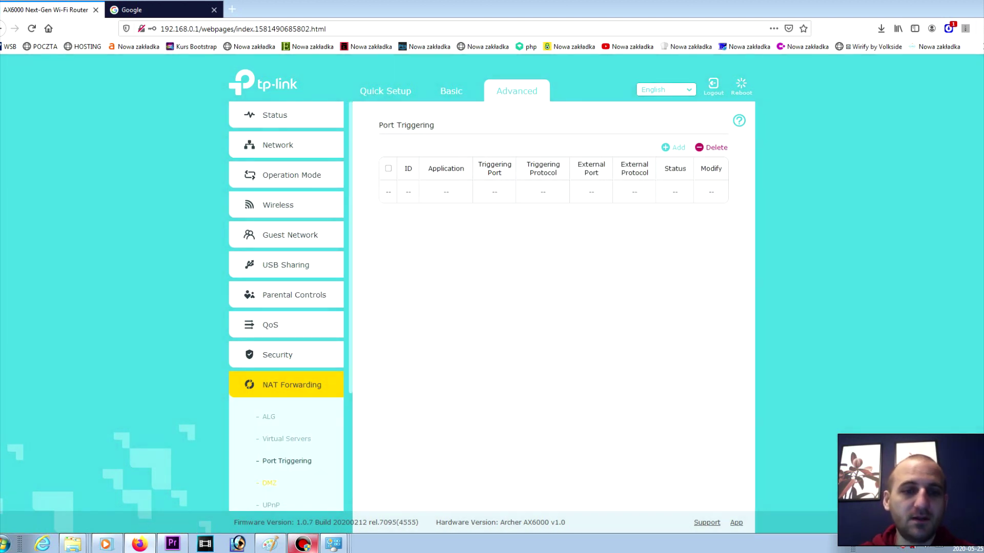
click(269, 483)
click(271, 505)
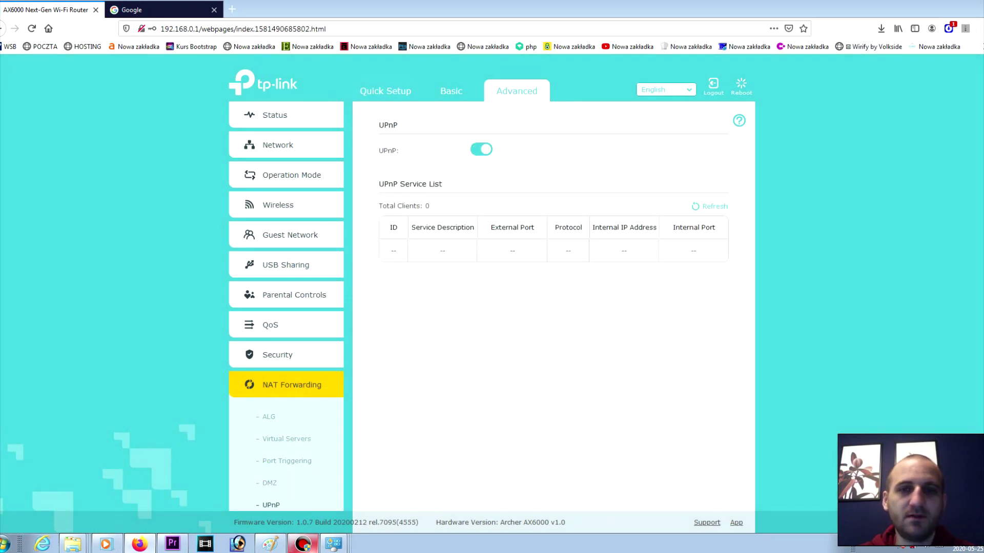
click(268, 417)
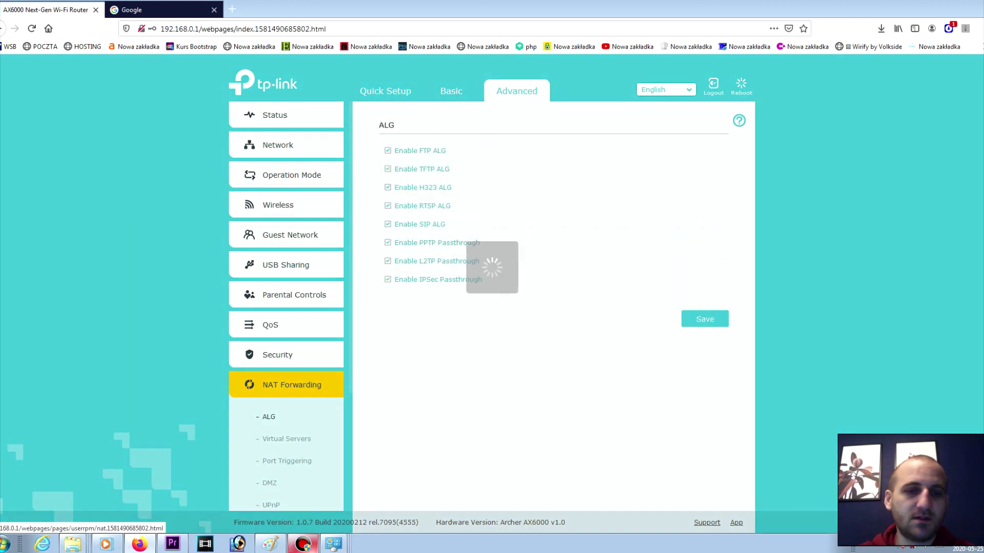
Step: Search Google for 'ALG' in a new tab, then return to the router's ALG tab
key(ctrl+t)
text(google.com)
key(Return)
text(ALG)
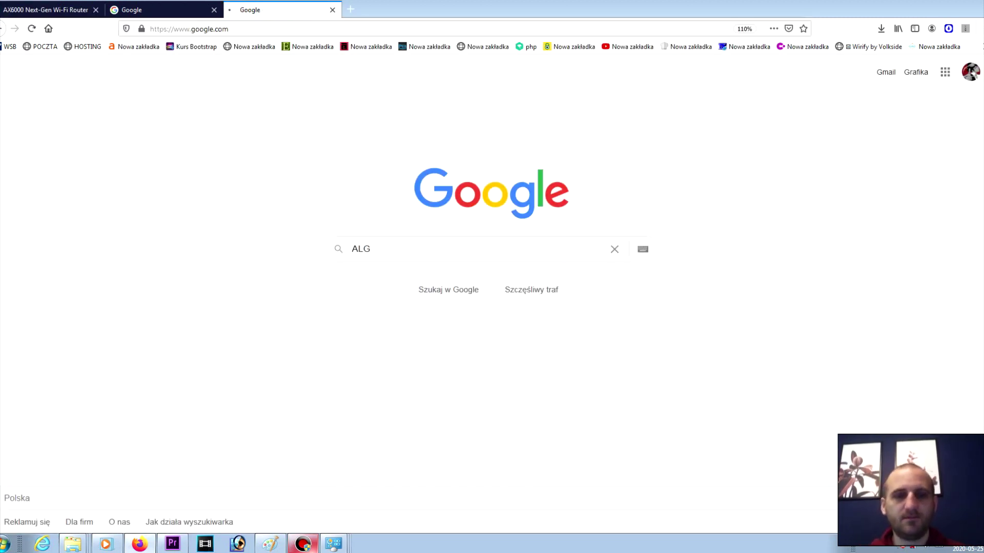
key(Return)
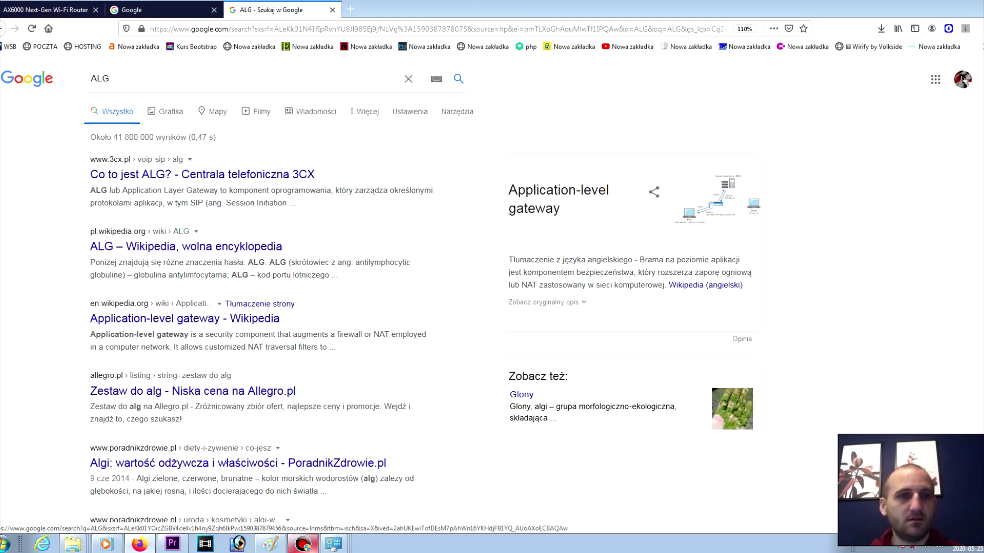
click(110, 78)
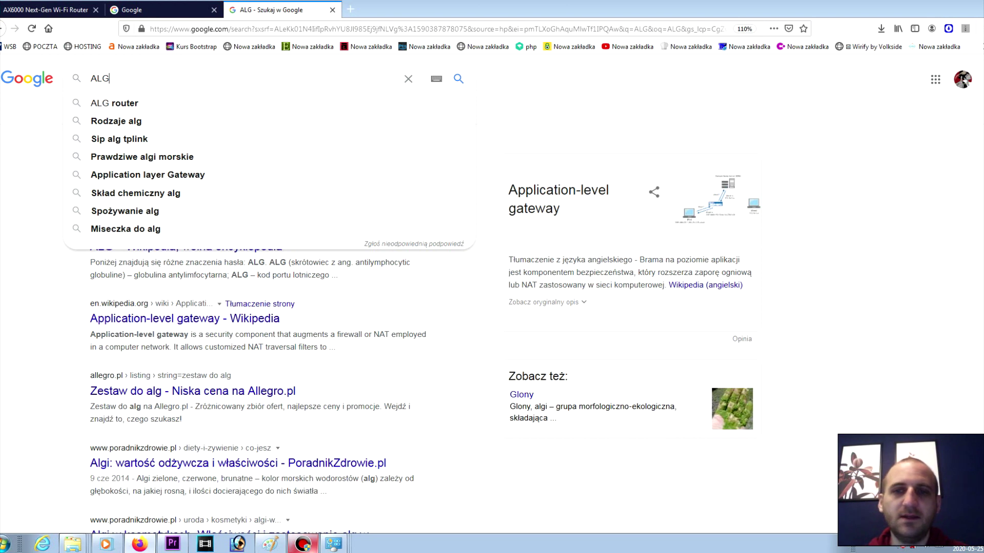
key(ctrl+Tab)
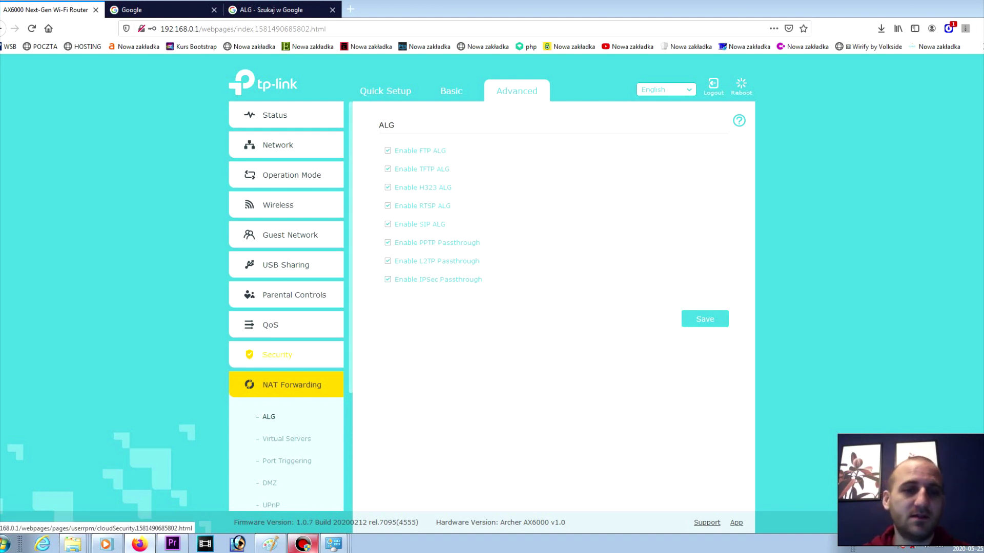
Step: Expand Security and switch between Firewall and Antivirus, ending on the Firewall settings
click(278, 355)
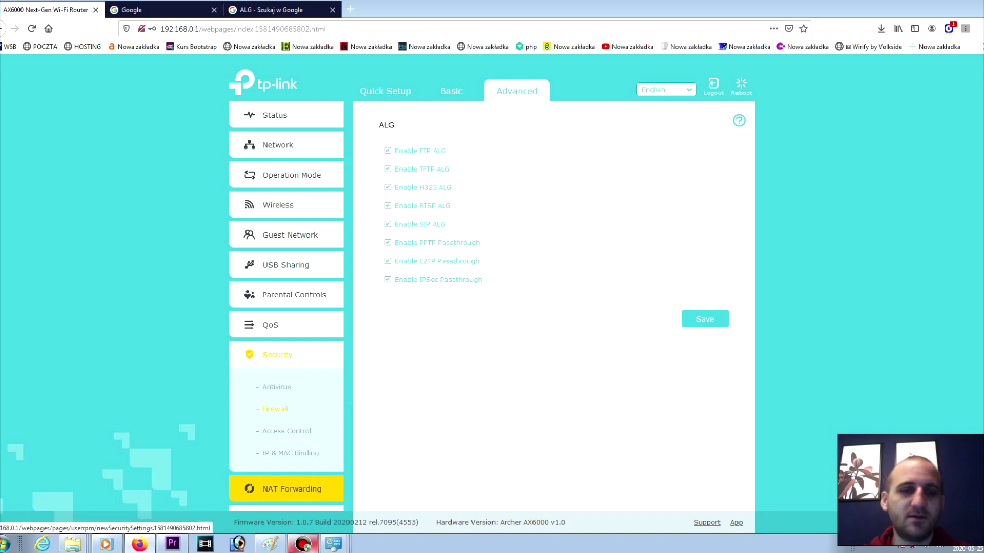
click(274, 409)
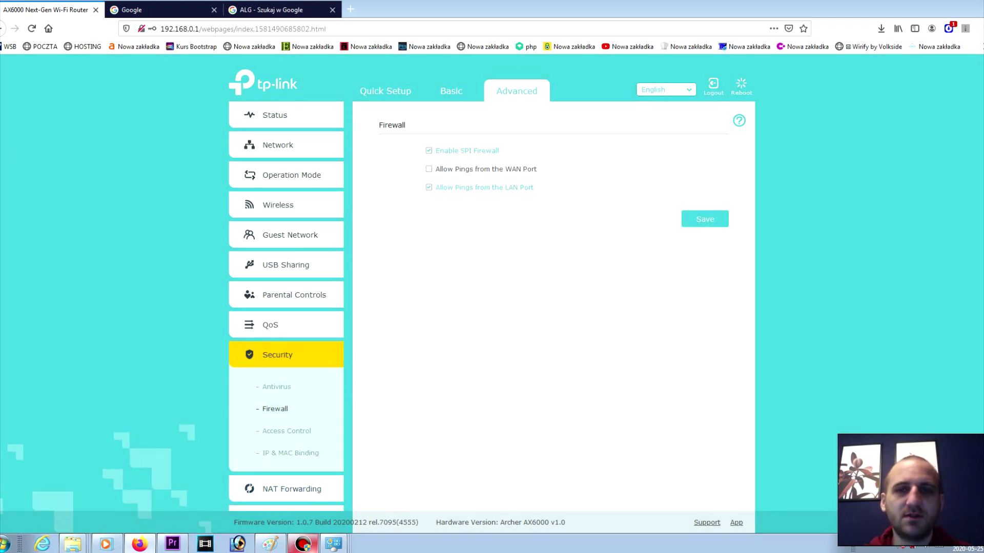
click(276, 387)
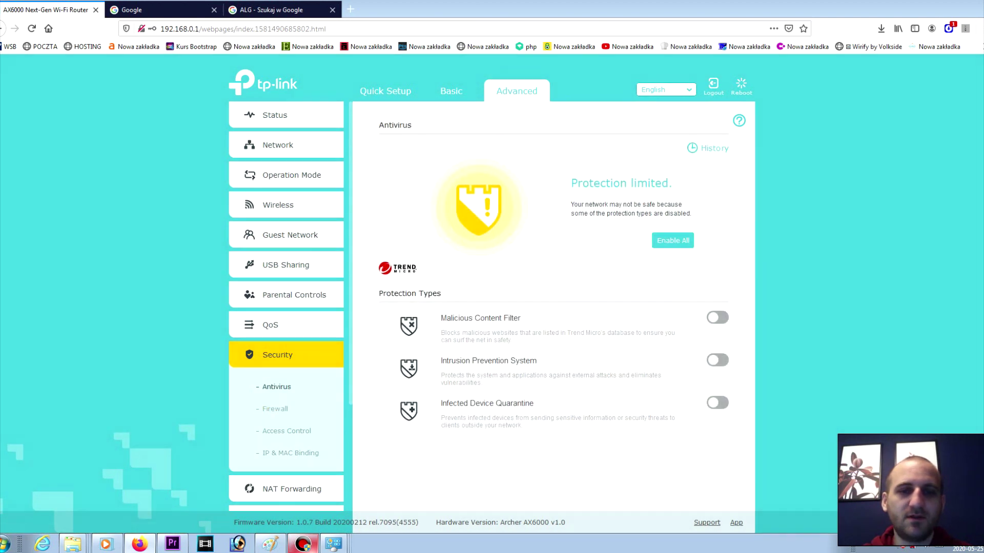
click(274, 408)
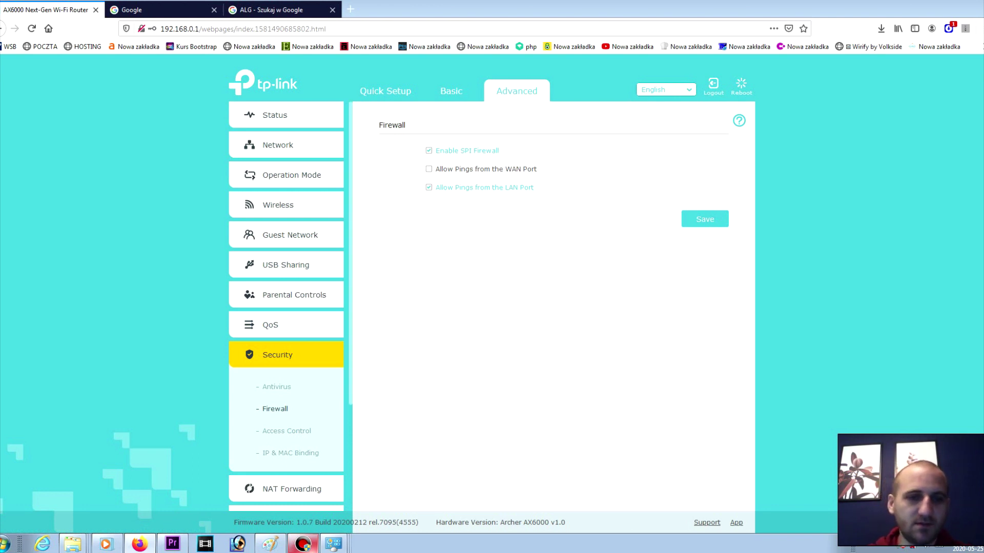
Step: Collapse Security and browse the NAT Forwarding submenu, inspecting the Virtual Servers link's options
click(277, 354)
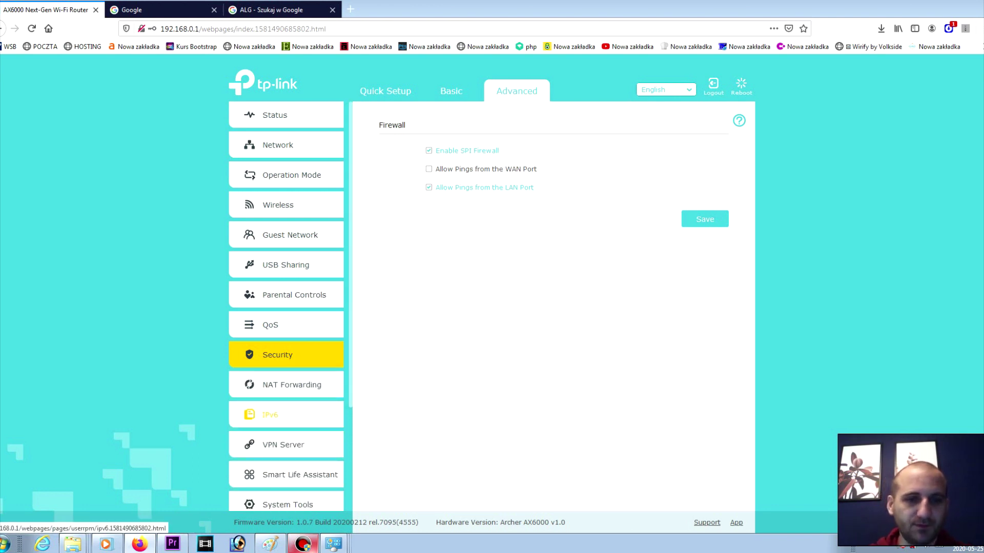
click(292, 385)
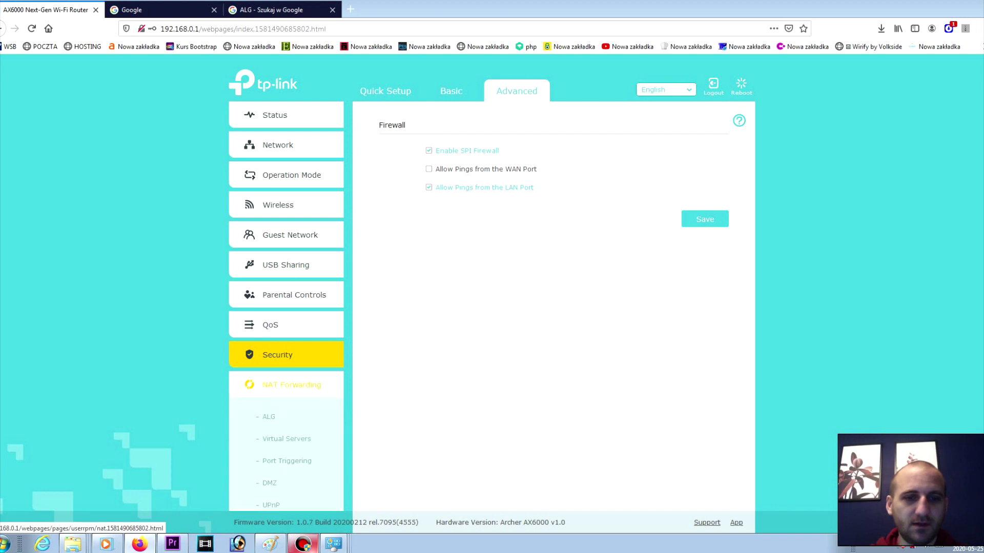
click(291, 384)
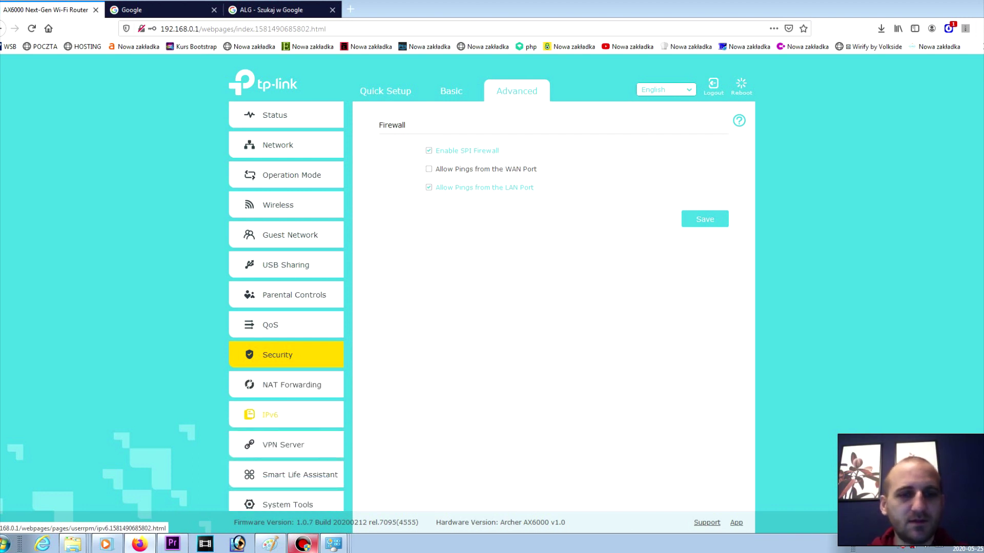
click(291, 385)
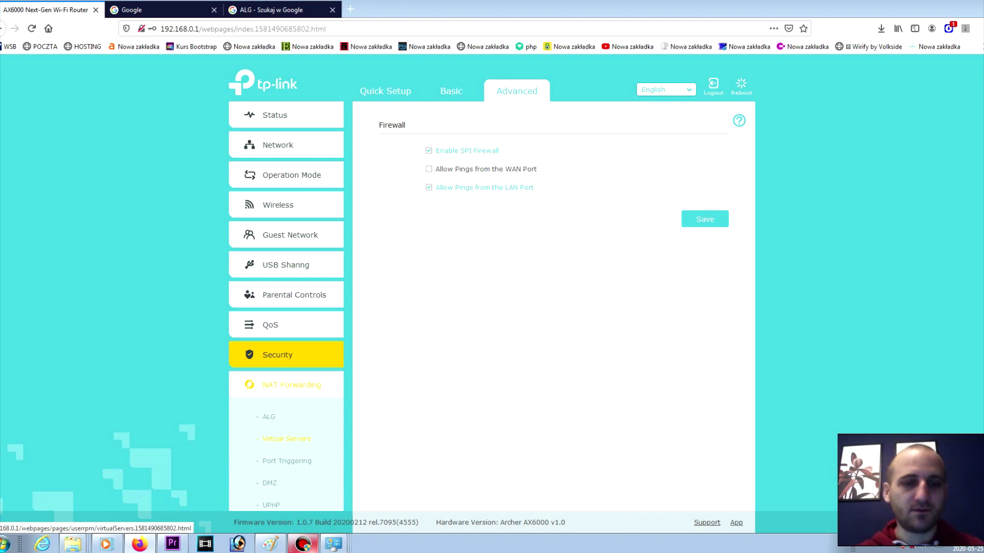
right_click(319, 439)
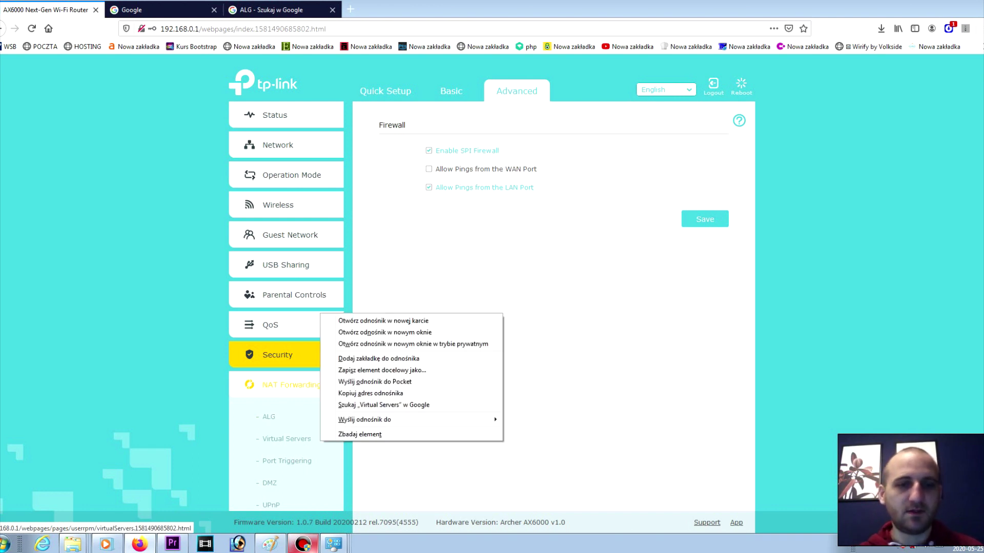
click(279, 386)
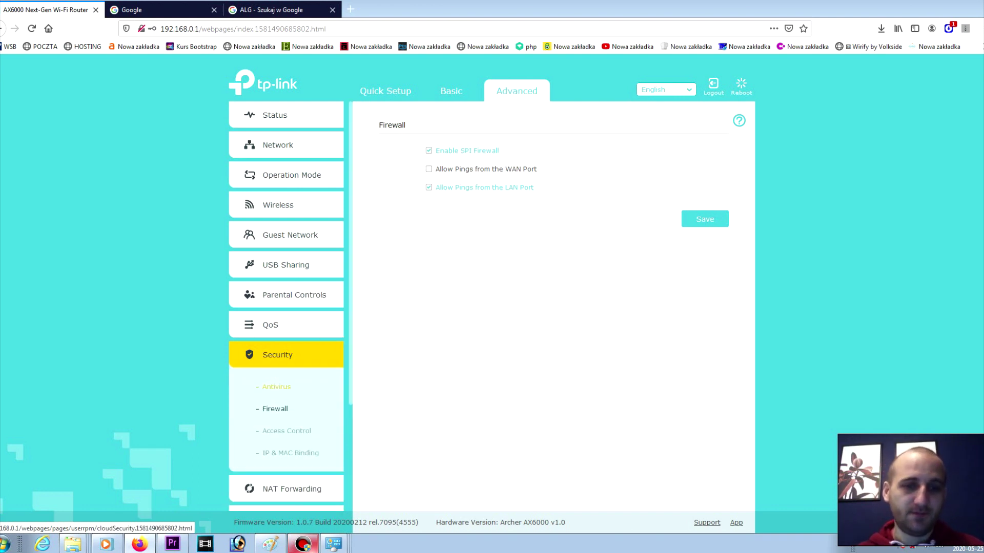
click(292, 488)
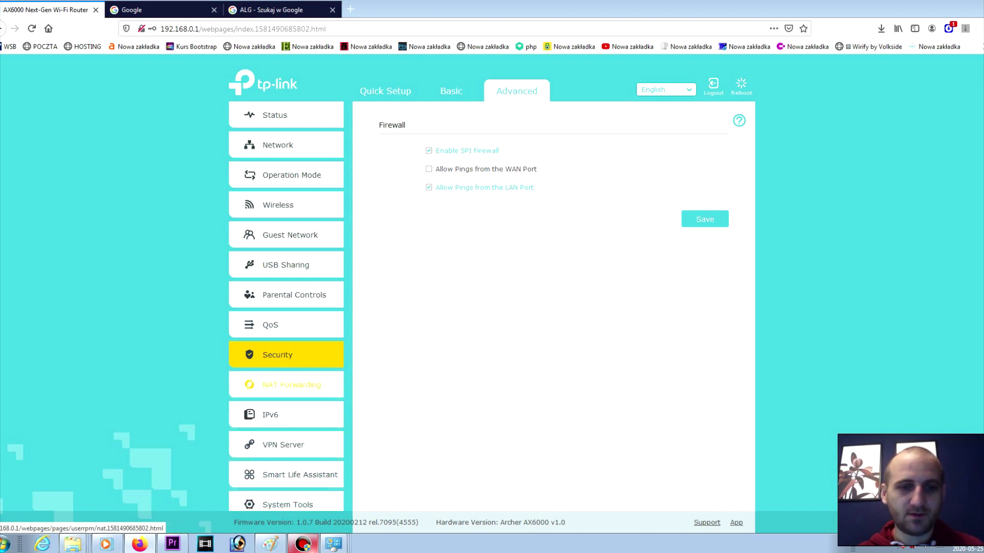
Step: Review the IPv6 settings and glance at the VPN Server options
click(270, 497)
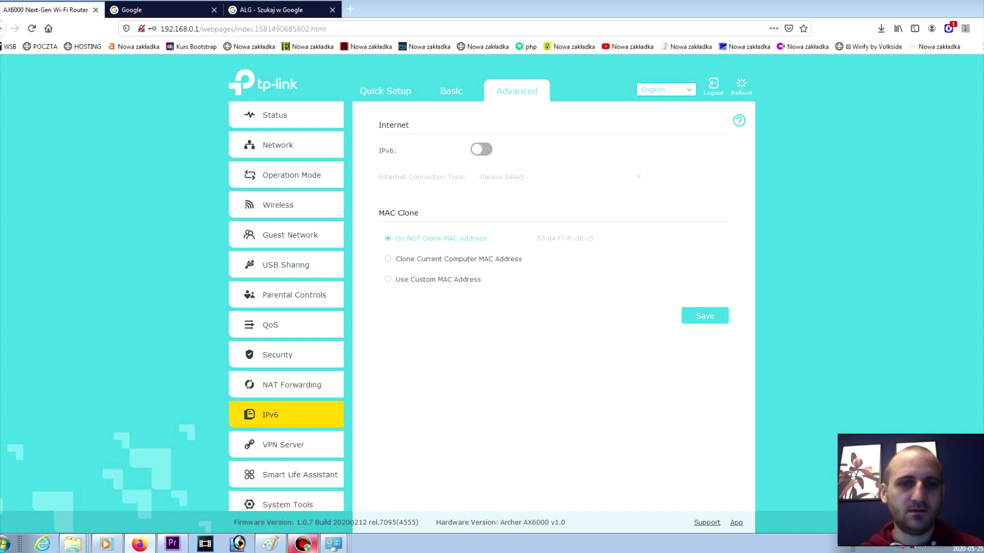
click(283, 445)
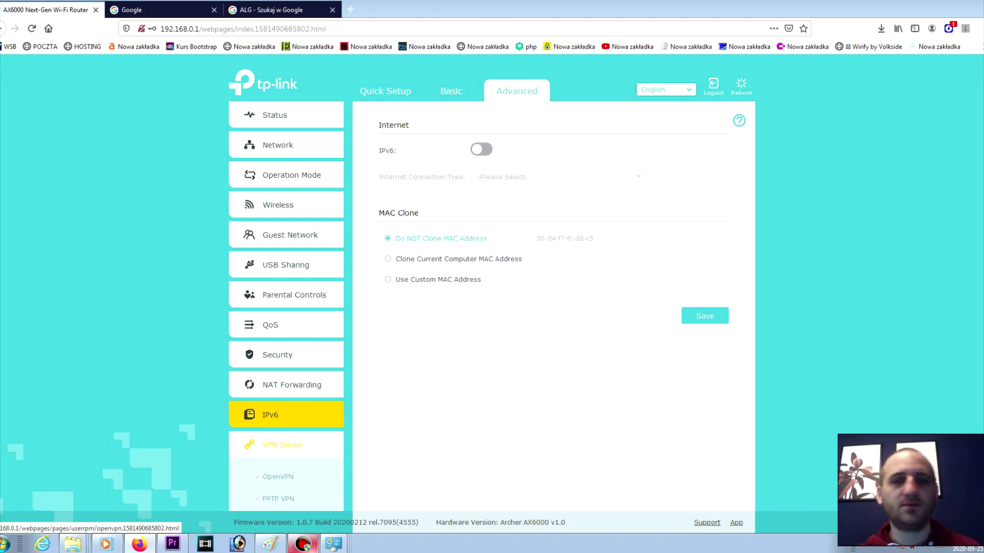
click(278, 476)
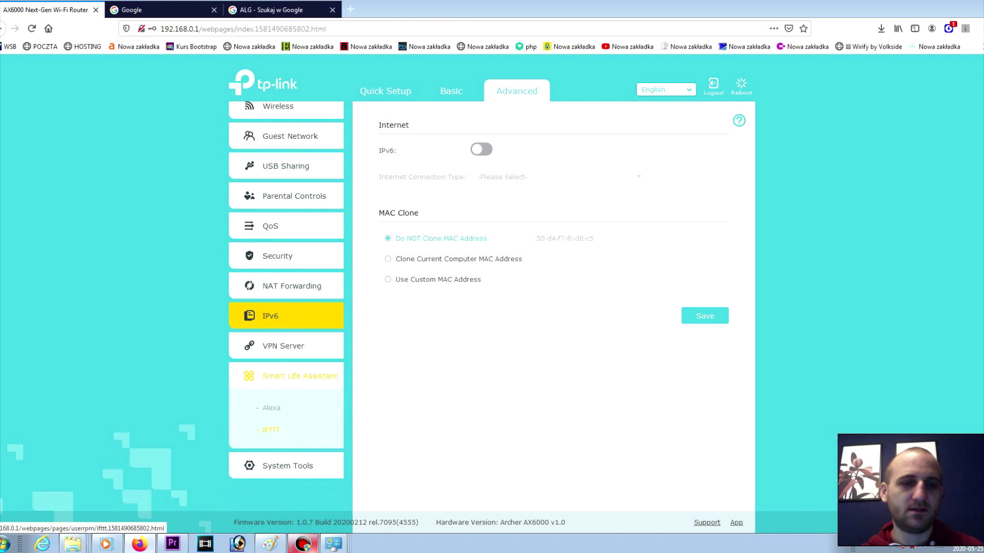
Step: View the Smart Life Assistant Alexa setup page, then expand System Tools
click(271, 408)
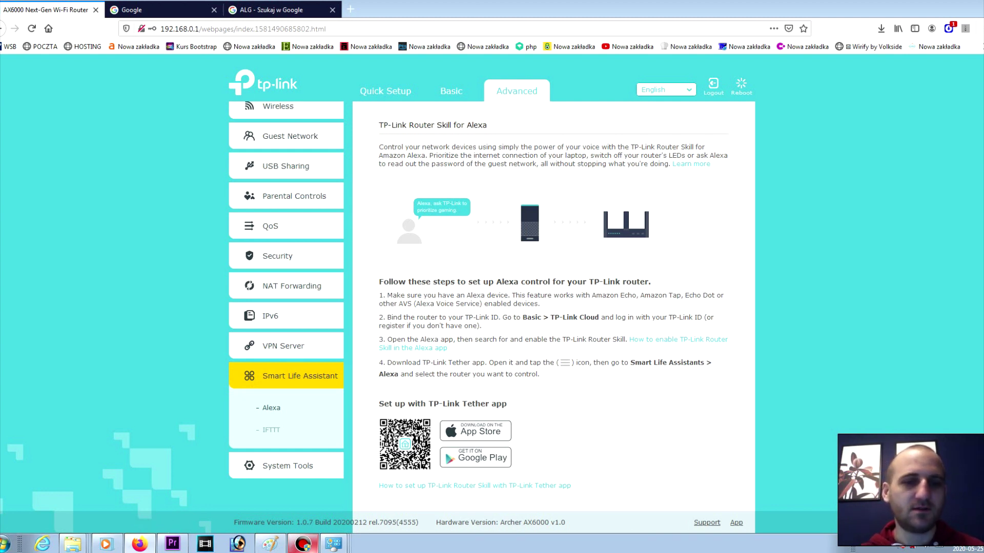
click(300, 376)
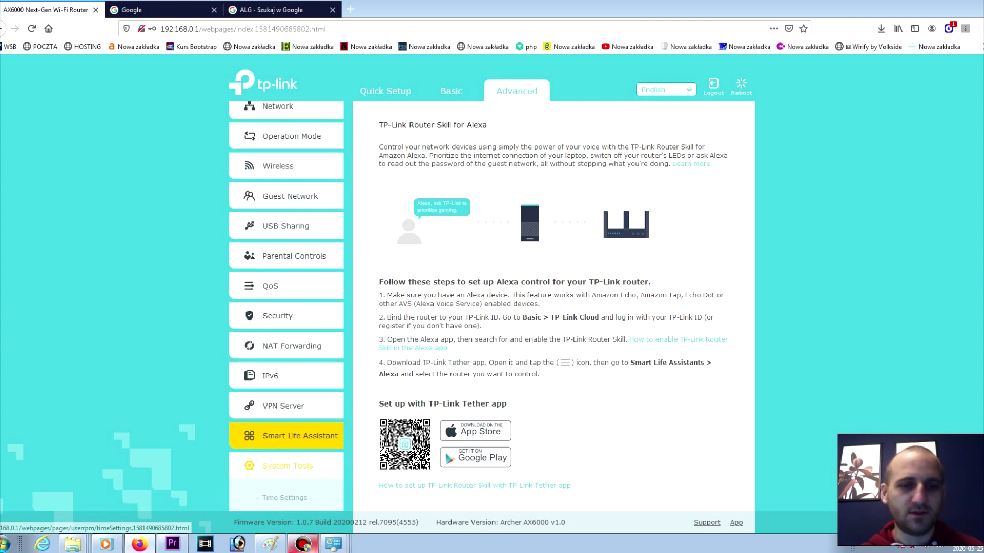
click(287, 465)
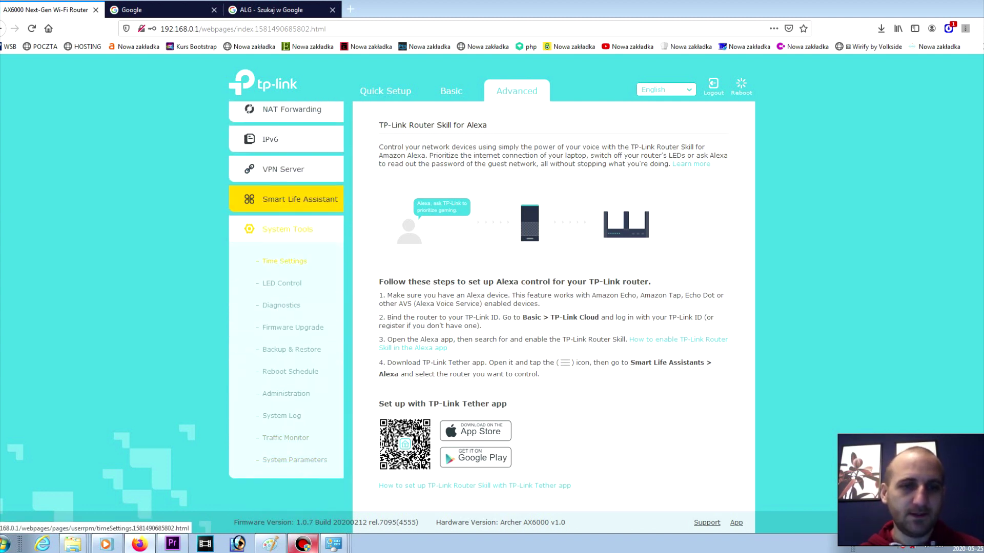
Step: Browse Time Settings, LED Control, Diagnostics, Firmware Upgrade and Backup & Restore, ending on Reboot Schedule
click(284, 261)
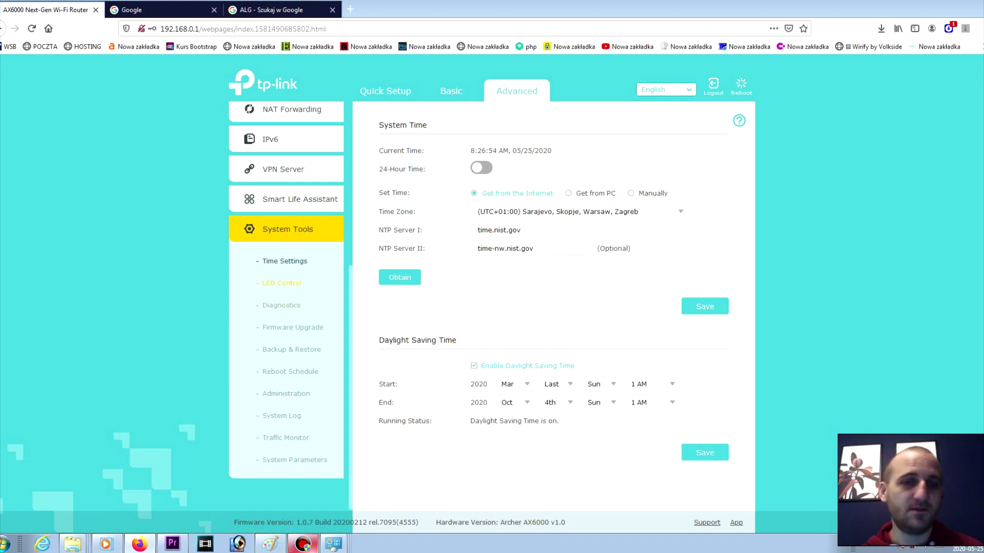
click(282, 283)
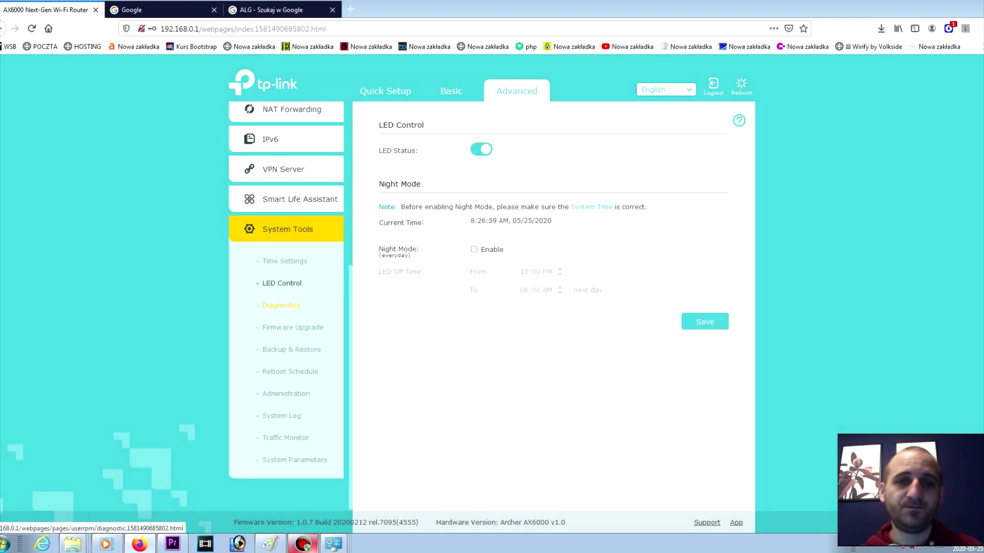
click(281, 305)
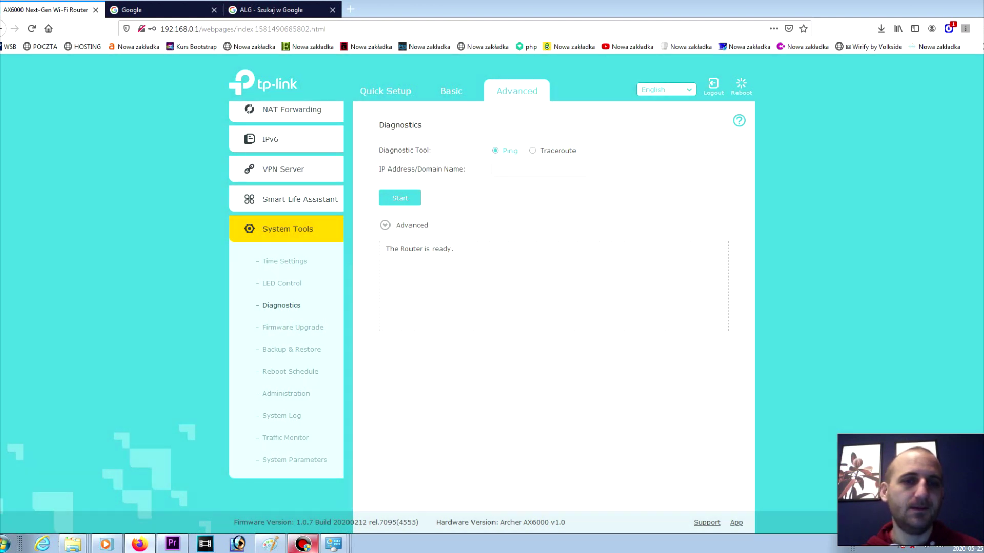
click(293, 327)
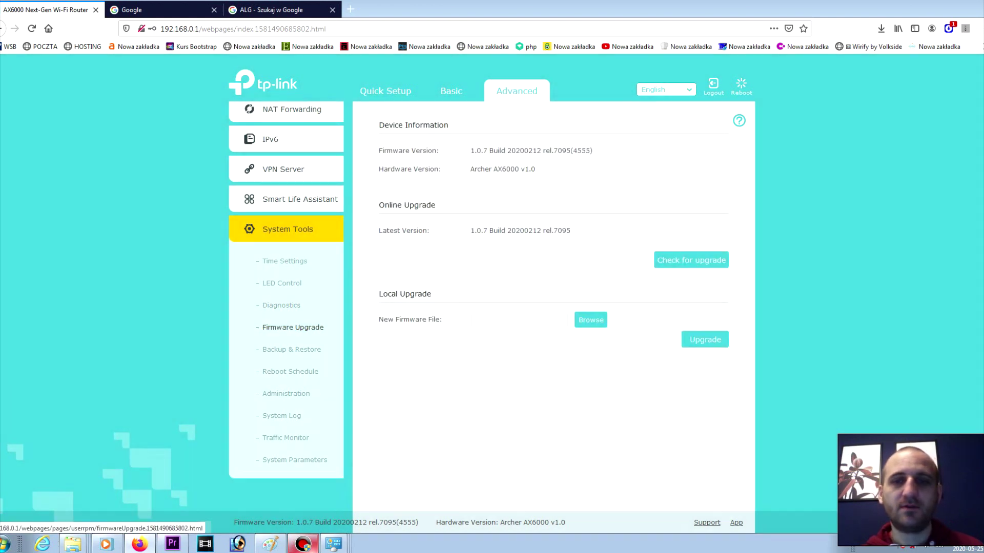
click(291, 350)
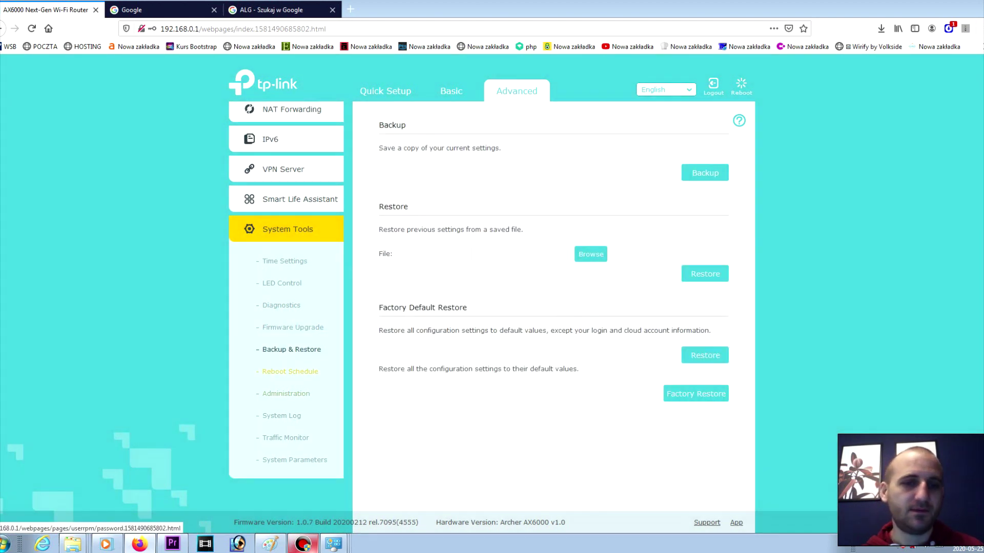
click(290, 371)
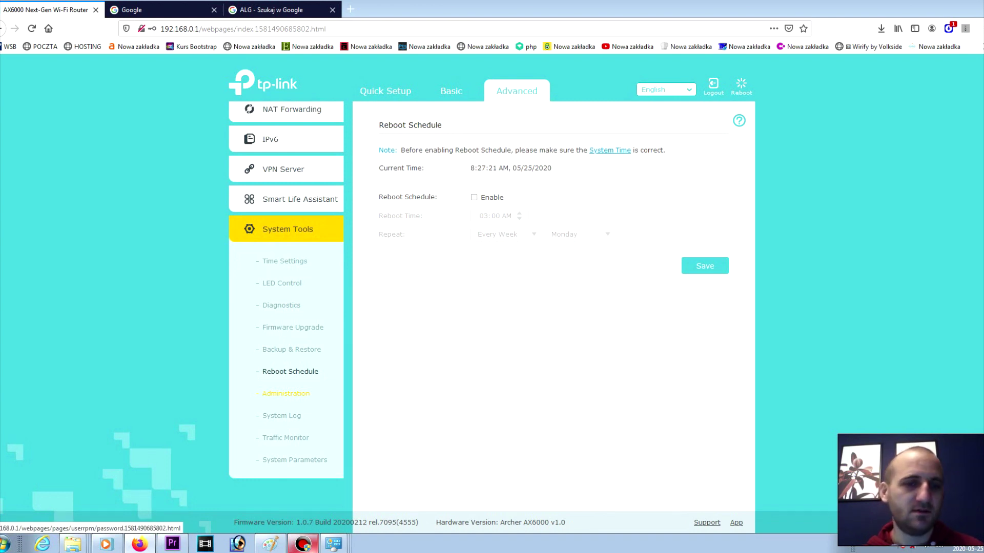
Step: Look through Administration and the System Log, then switch Traffic Monitor on
click(286, 393)
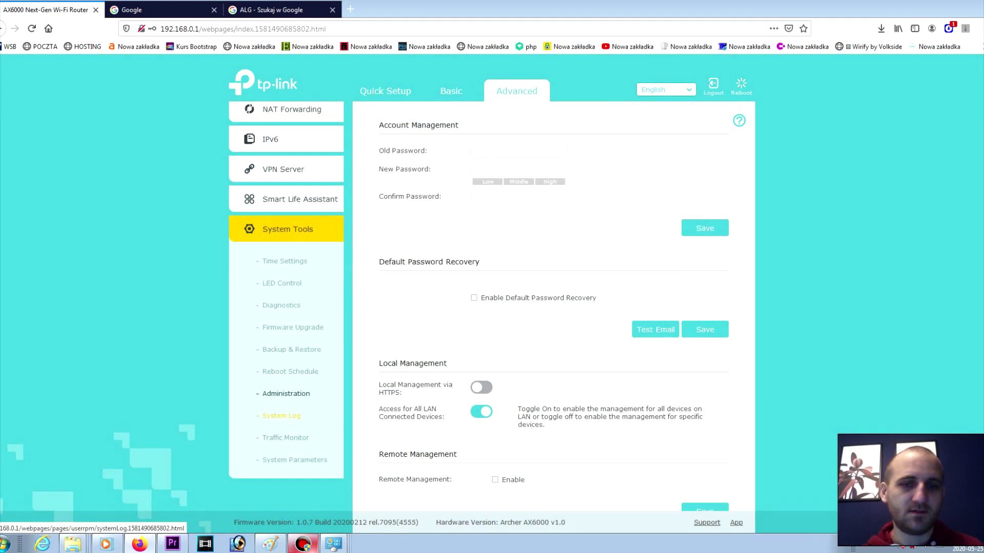
scroll(281, 415, down, 1)
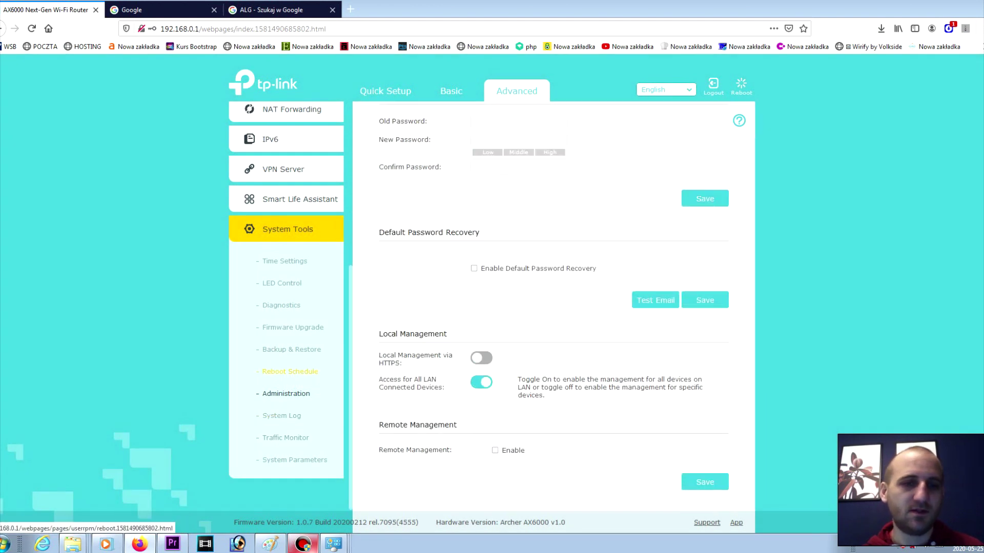
click(281, 416)
scroll(566, 302, down, 15)
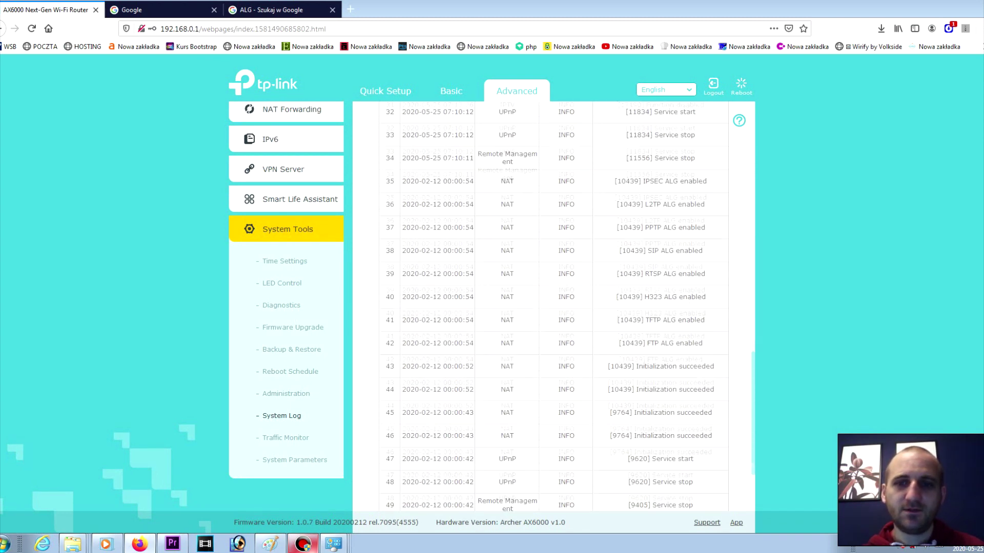
scroll(554, 308, down, 3)
click(286, 438)
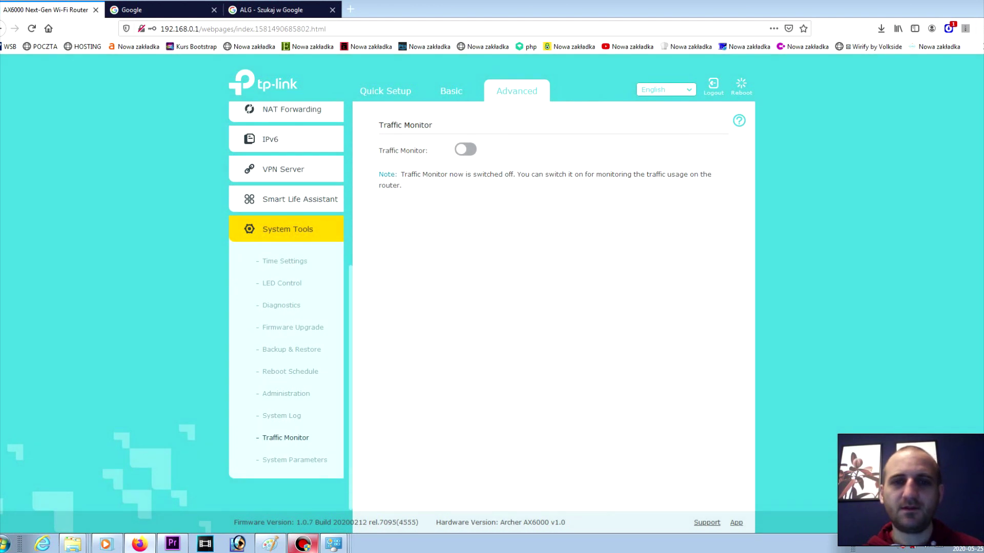
click(466, 149)
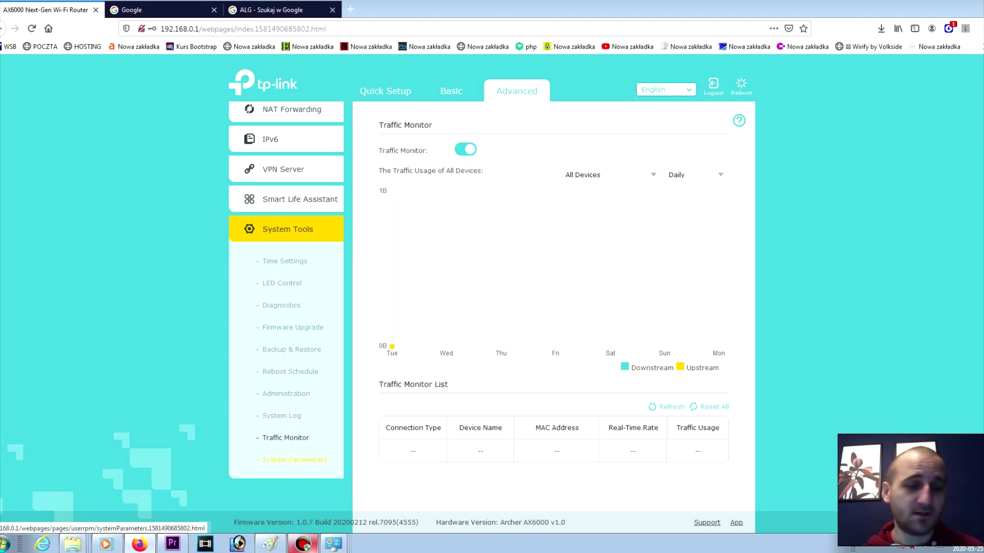
Step: In System Parameters, check the Internet port speed and leave it on Auto Negotiation
click(295, 459)
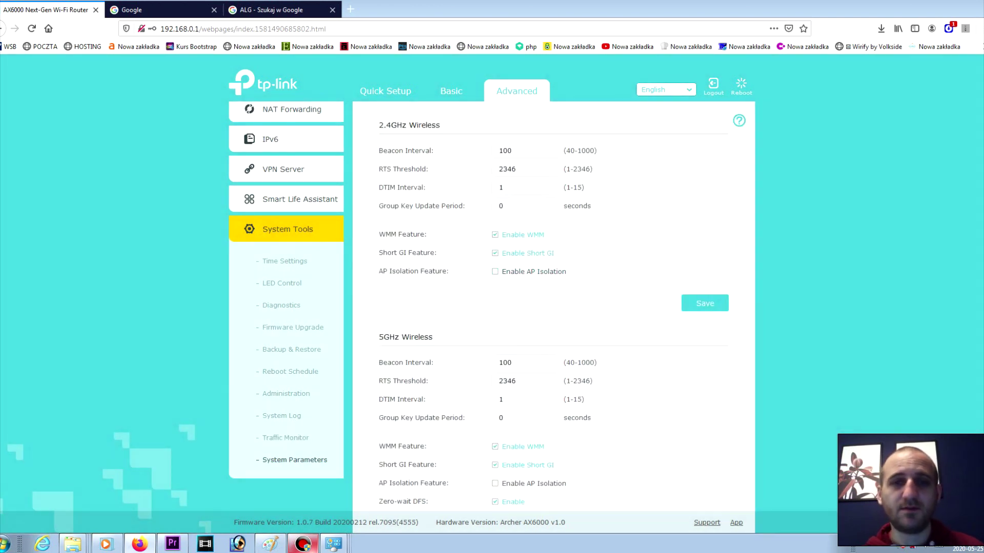
scroll(554, 307, down, 7)
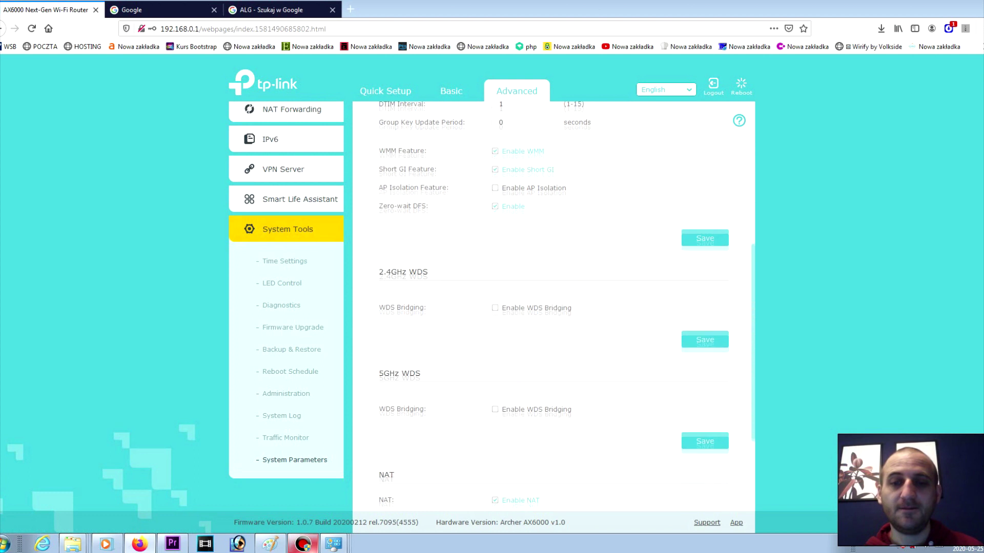
scroll(554, 308, down, 2)
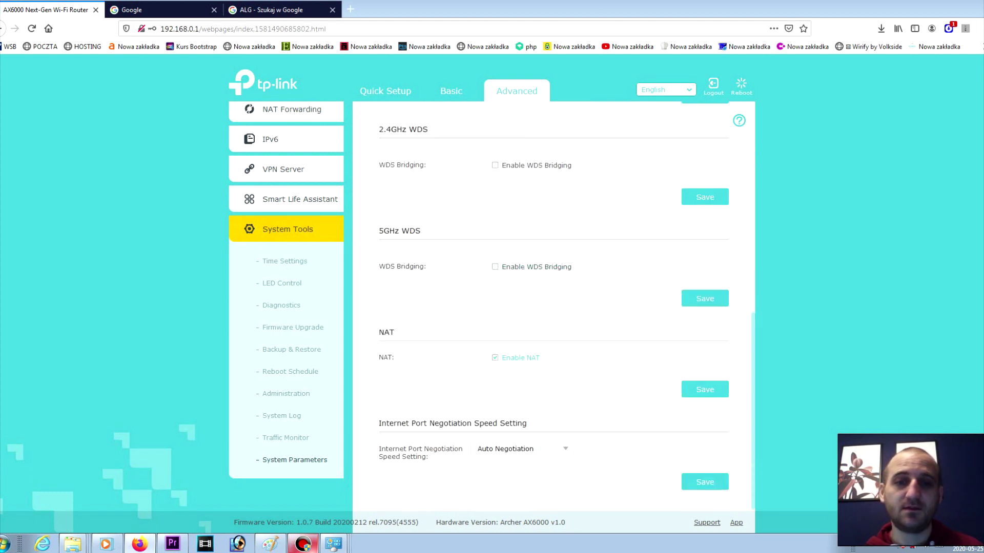
scroll(554, 308, up, 9)
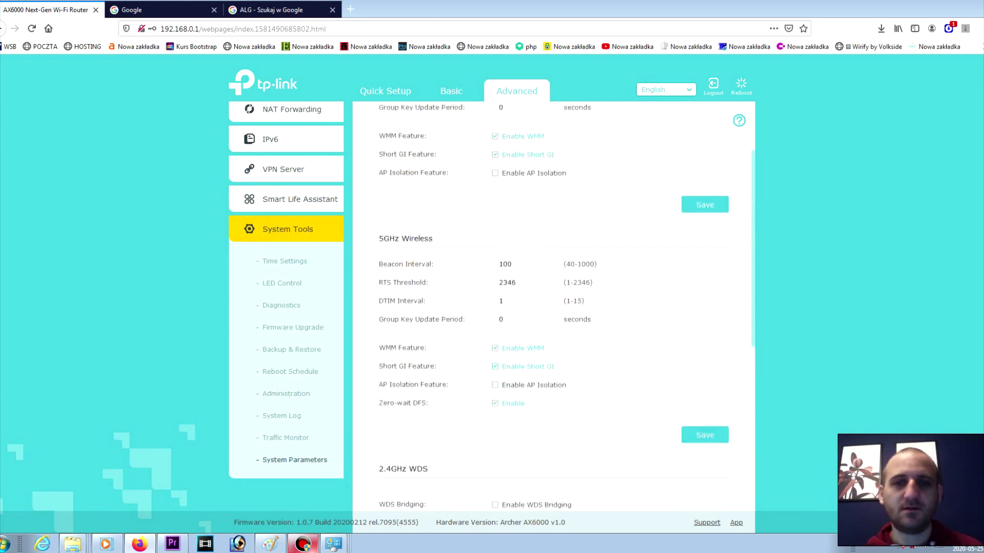
scroll(554, 307, down, 9)
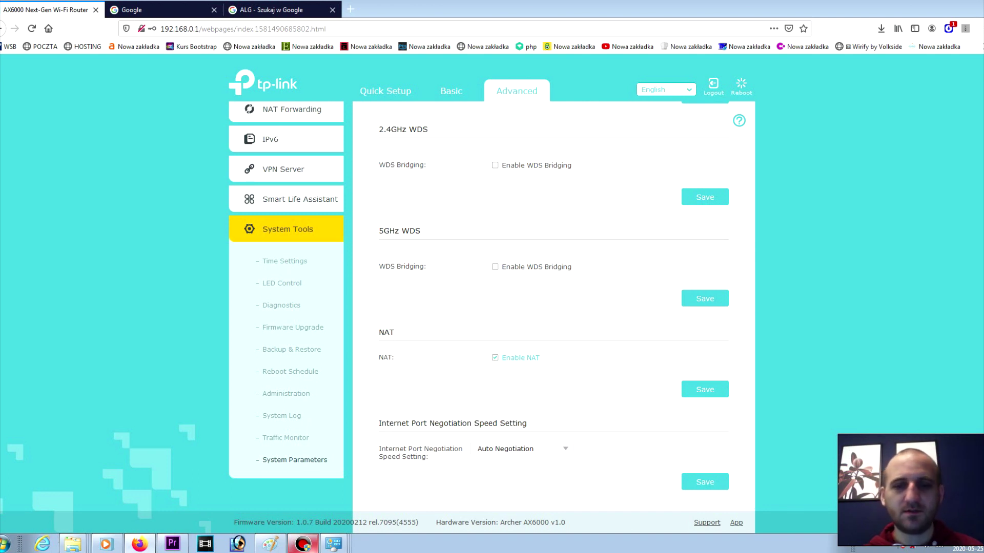
click(521, 449)
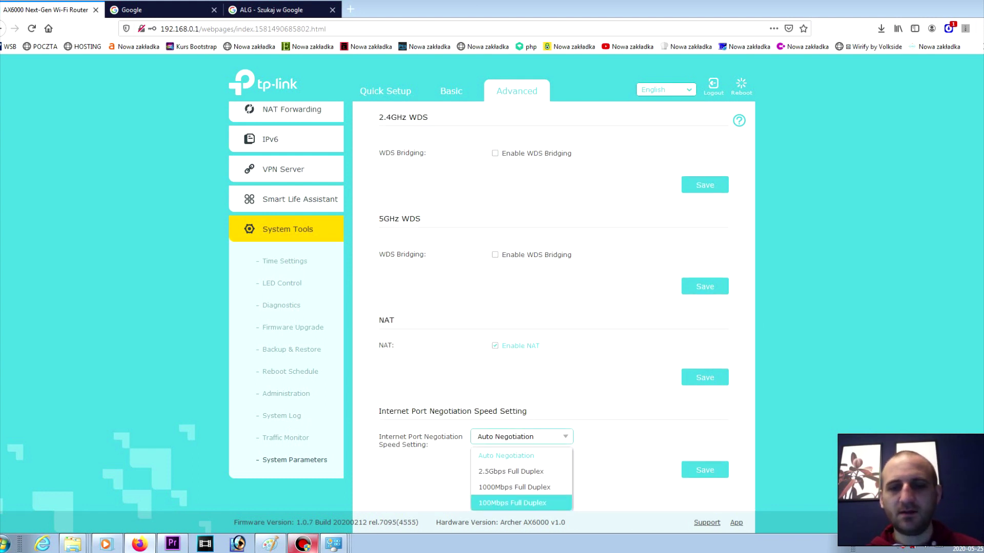
key(Escape)
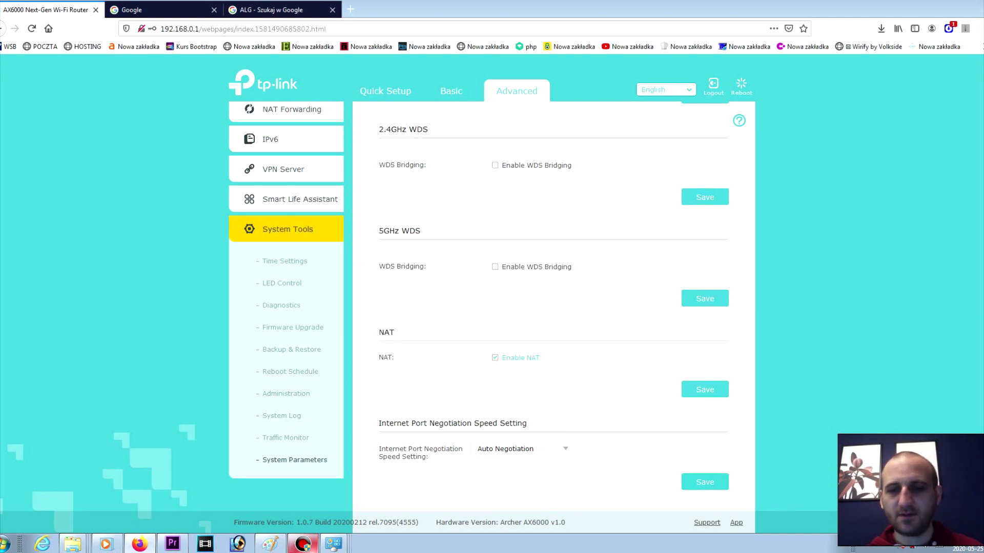
Step: Review the port speed options again, then open Google in a new browser tab
scroll(553, 307, up, 10)
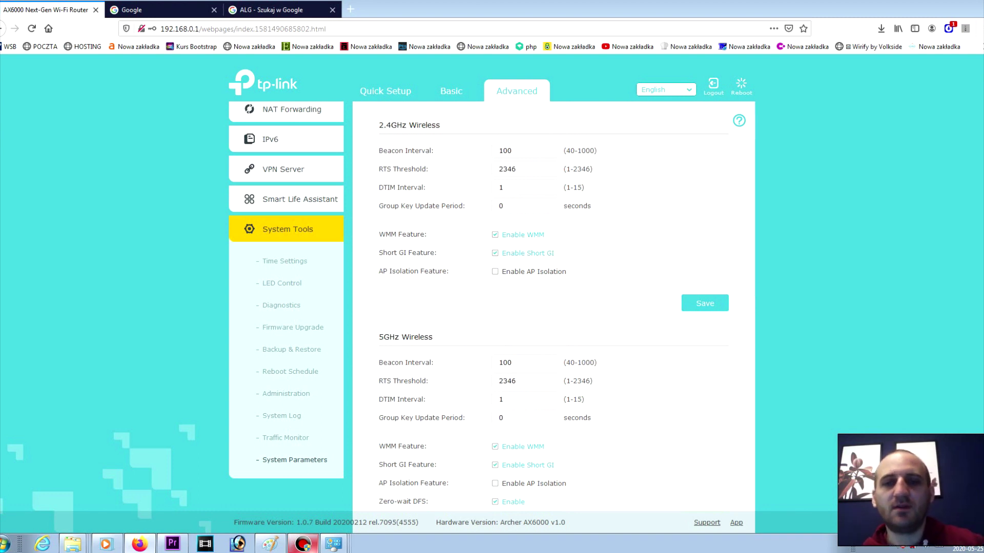
scroll(554, 307, down, 10)
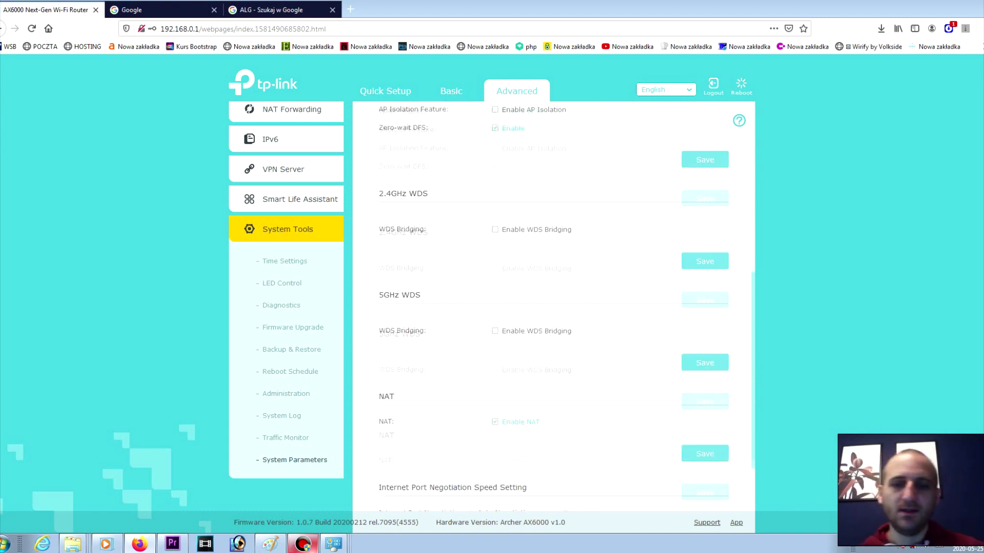
click(501, 449)
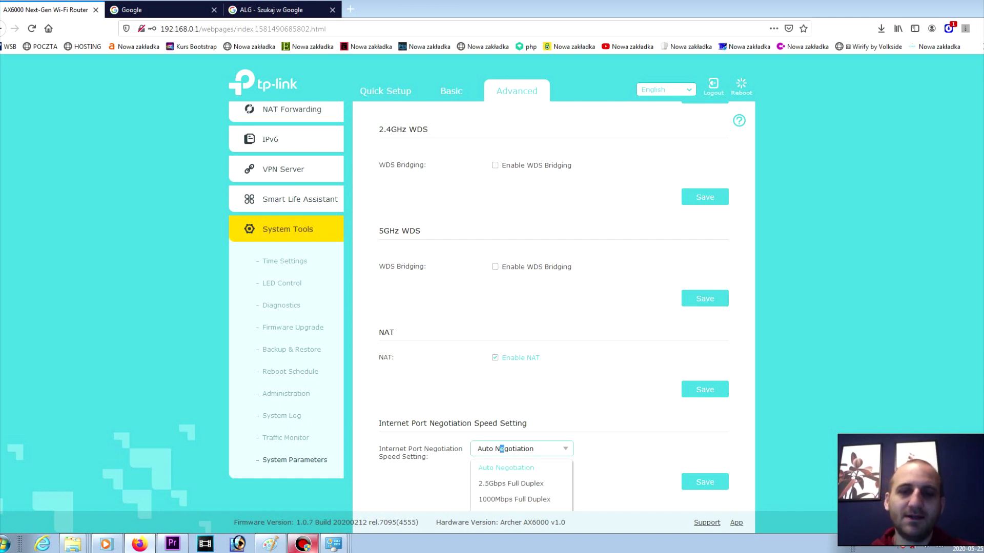
right_click(602, 315)
key(Escape)
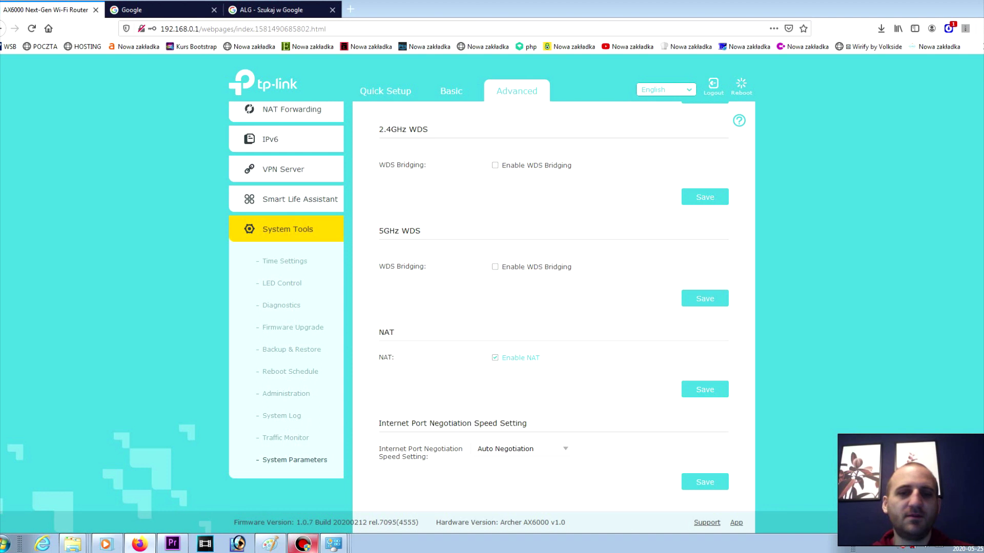
click(512, 449)
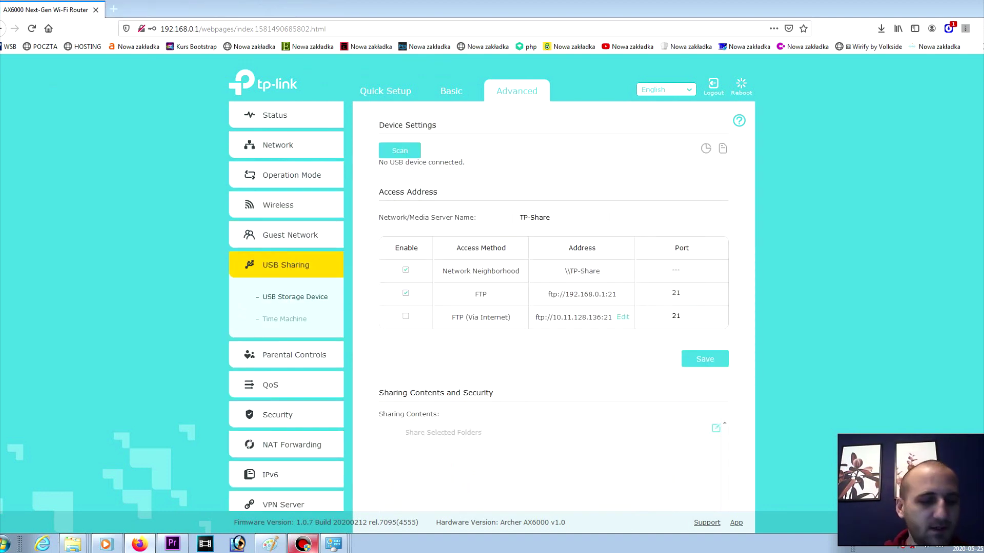
key(ctrl+t)
click(555, 351)
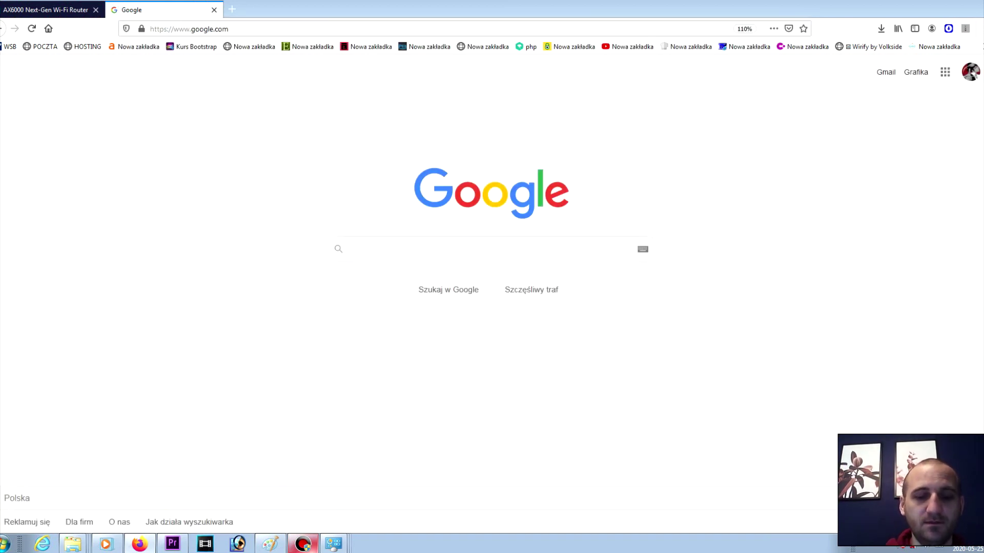
Step: Search Google for 'speddtest', peek at speedtest.pl and 'Speed test UPC', and return to the results
text(speddtest)
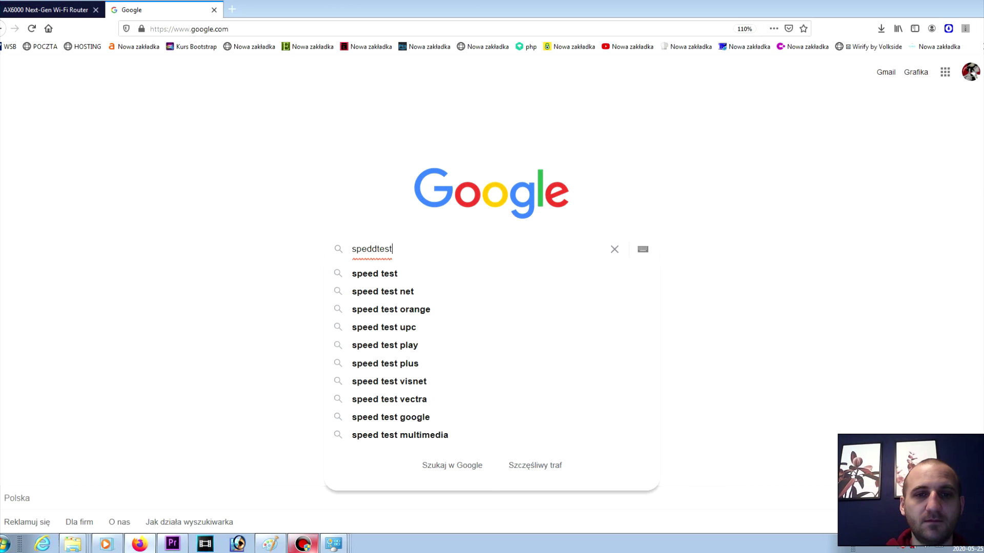
key(Return)
click(248, 216)
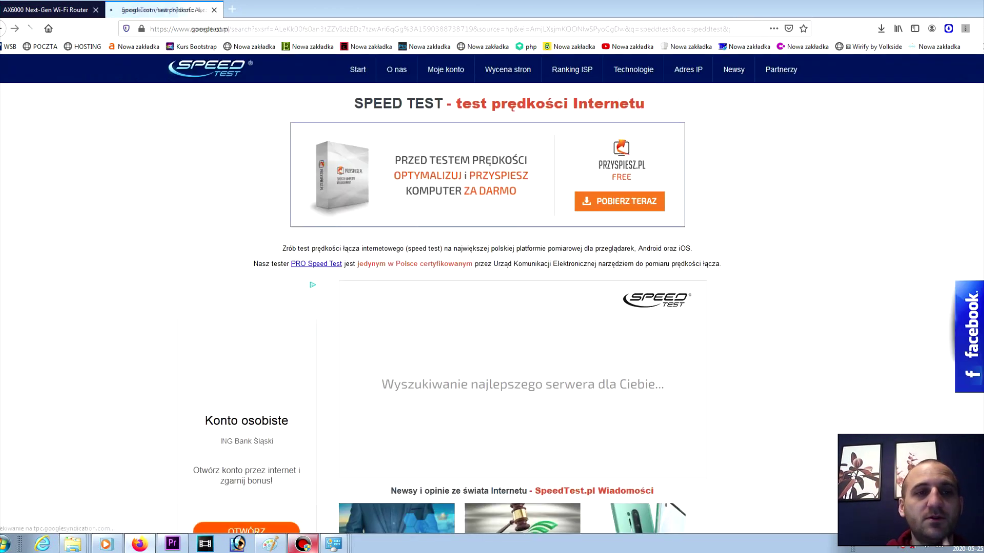
click(4, 28)
click(127, 307)
click(5, 29)
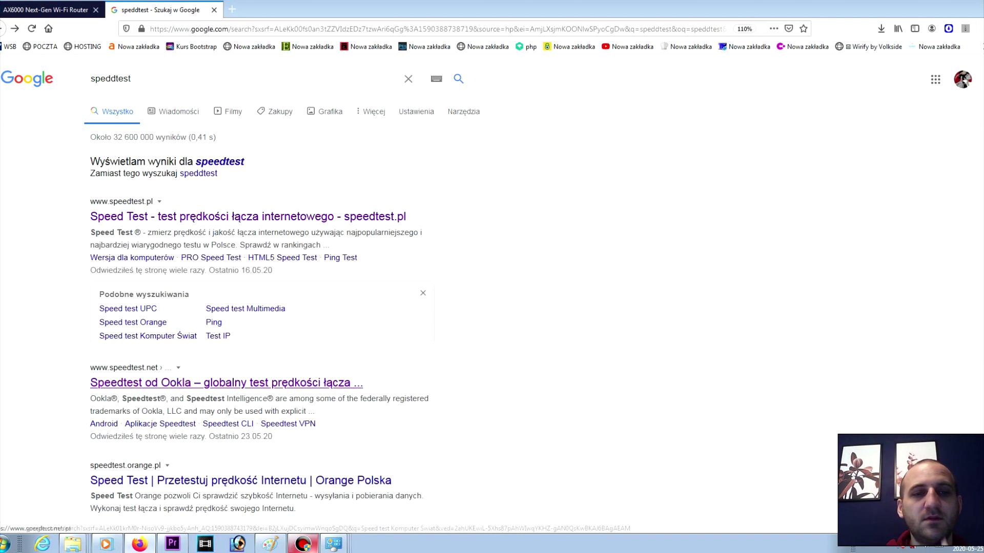
Step: Start the Speedtest by Ookla test, then confirm the PC is on TP-Link_D8C4 with Internet access
click(227, 383)
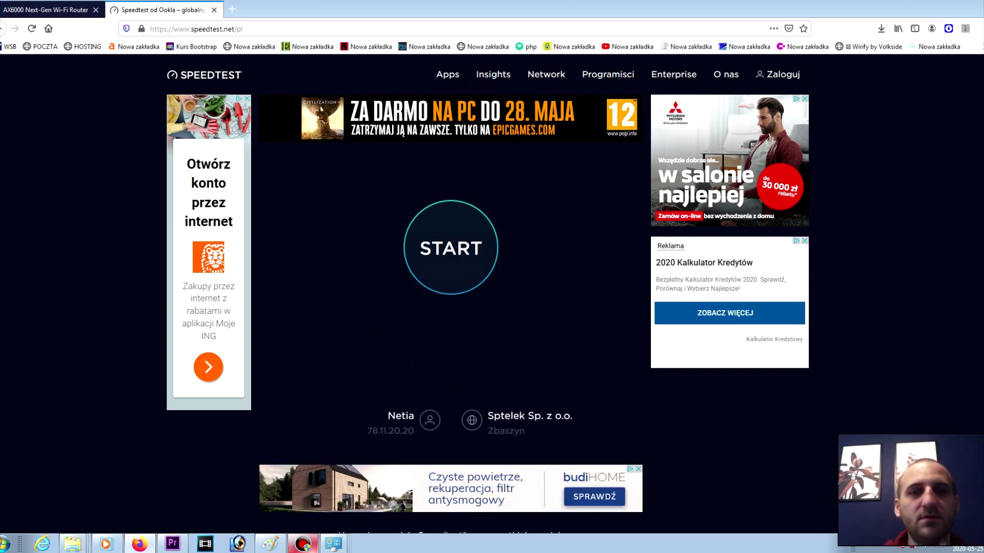
click(451, 247)
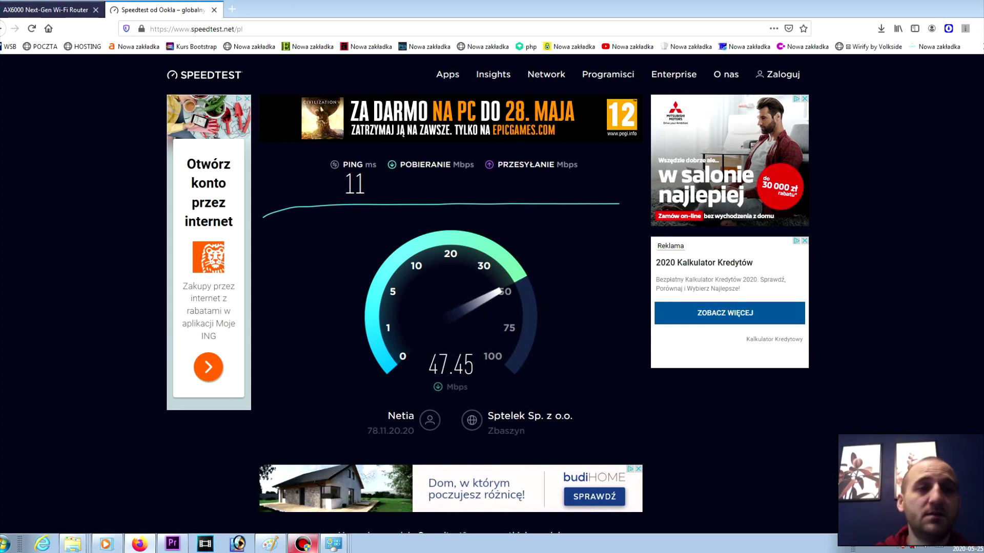
key(ctrl+Tab)
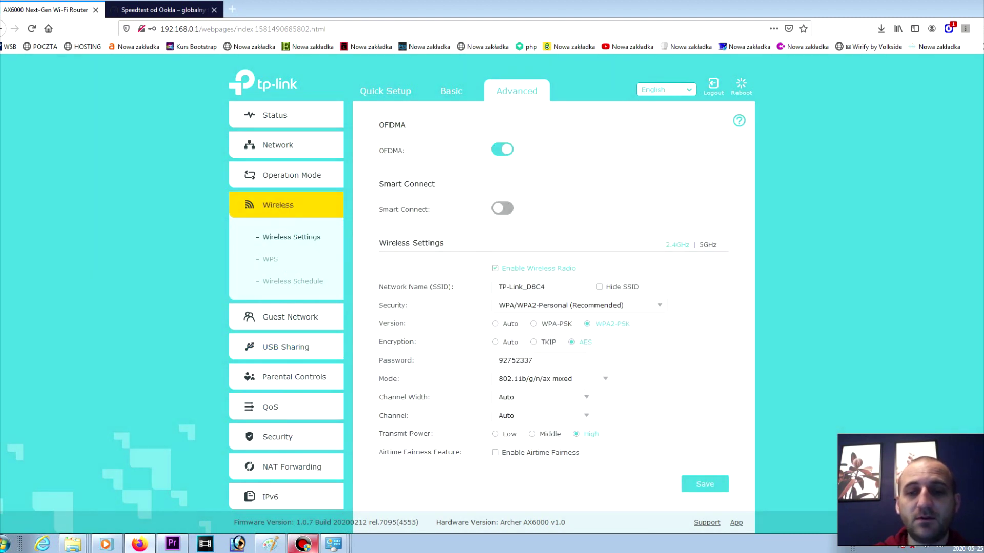
click(923, 544)
click(902, 398)
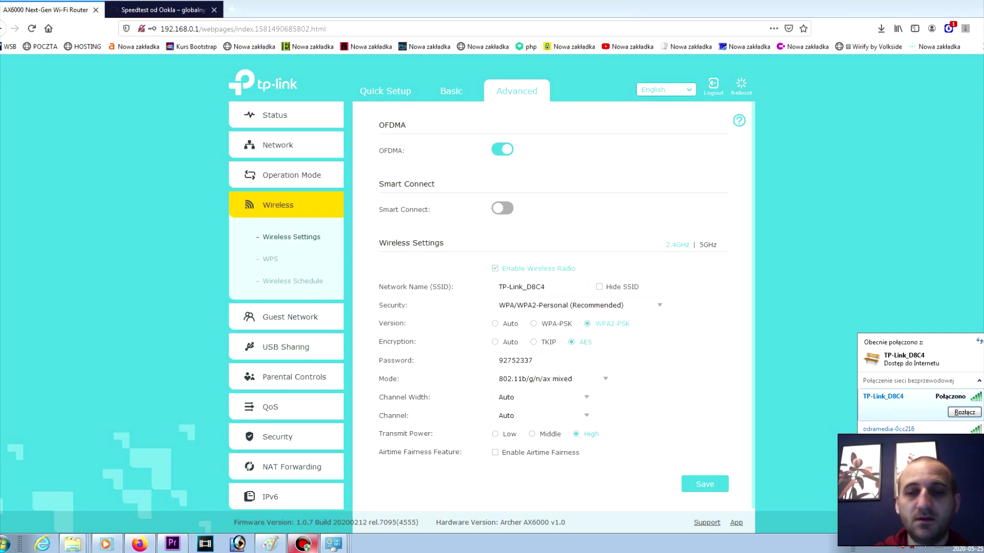
Step: Save the 2.4GHz channel width as 40MHz, then return to the Speedtest tab
click(543, 397)
click(512, 449)
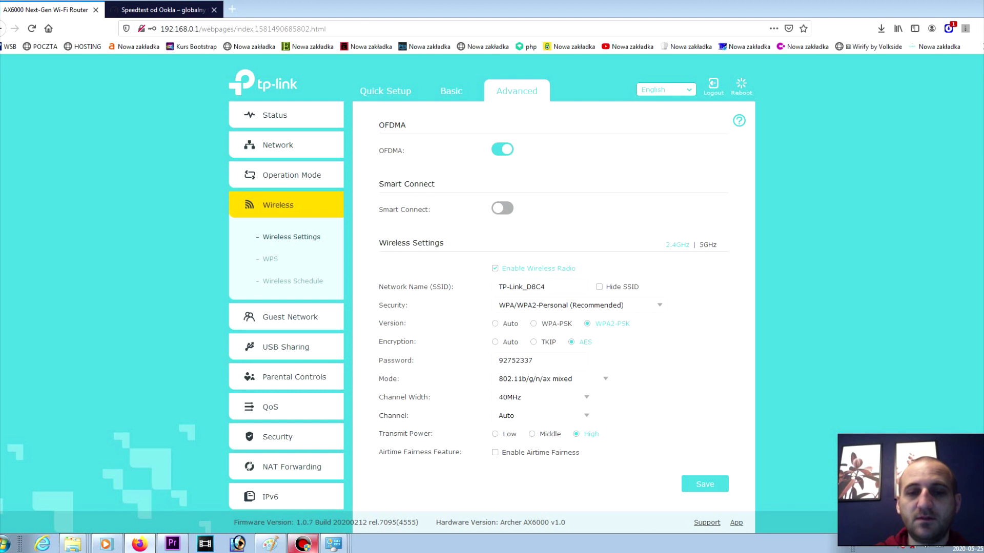
click(704, 484)
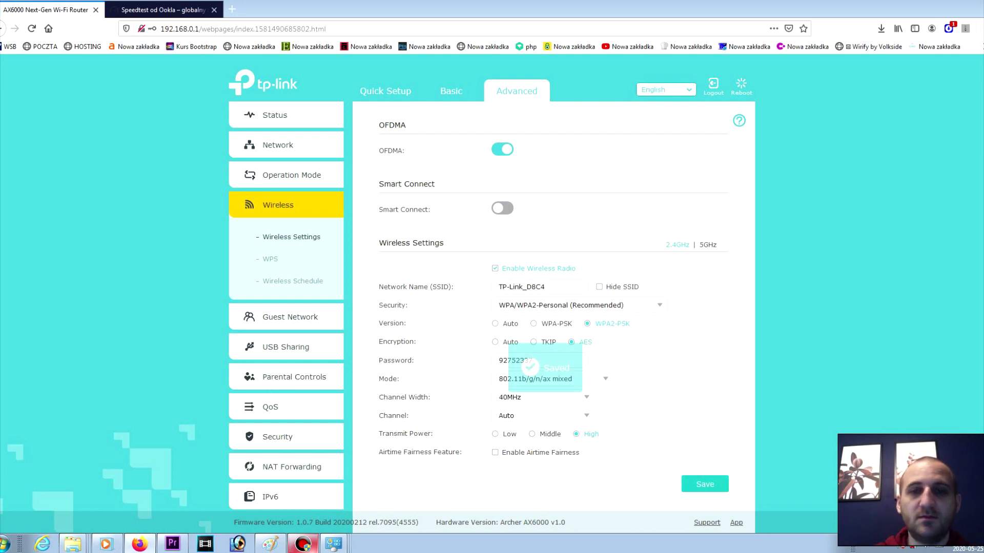
click(164, 10)
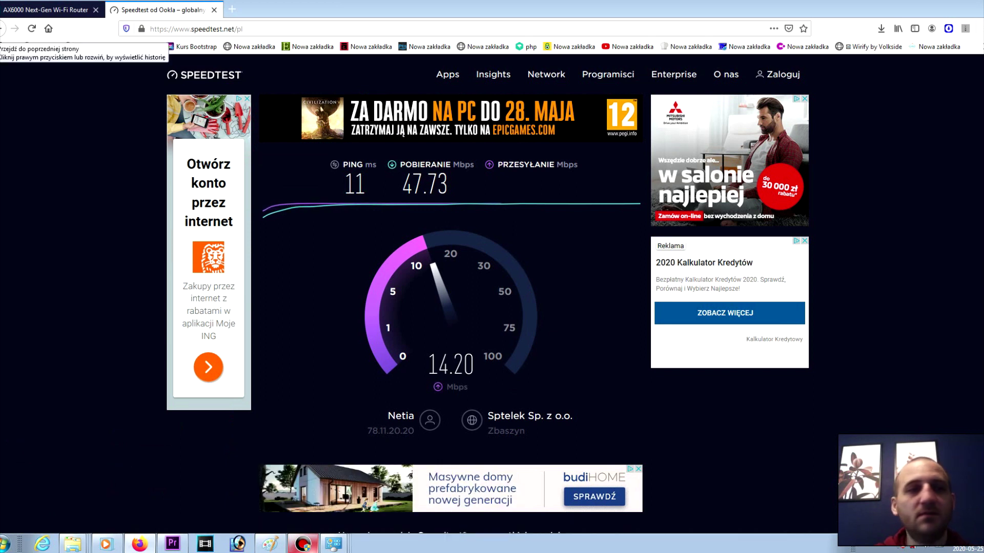
Step: View the finished Speedtest result: 11 ms ping, 82.14 Mbps down, 14.38 Mbps up
click(46, 9)
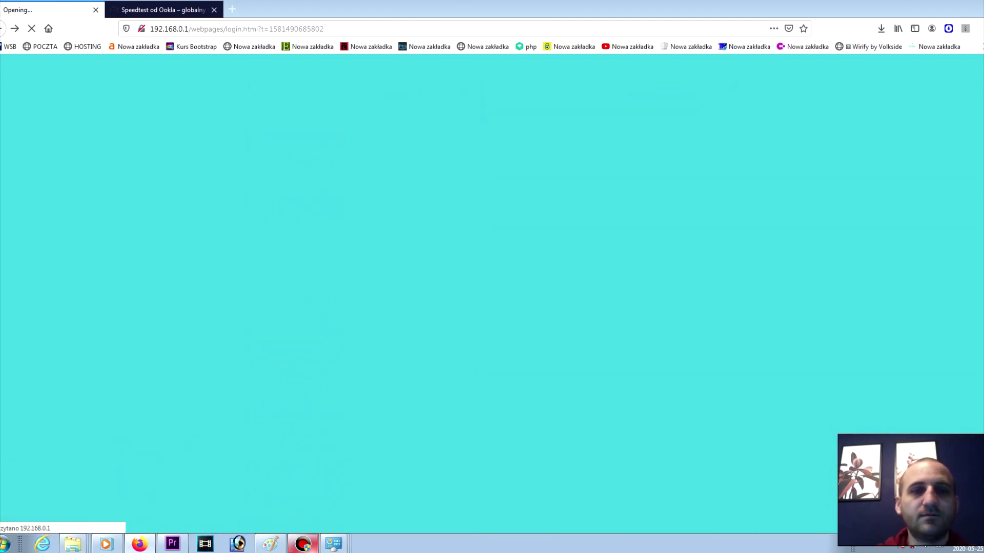
key(ctrl+Tab)
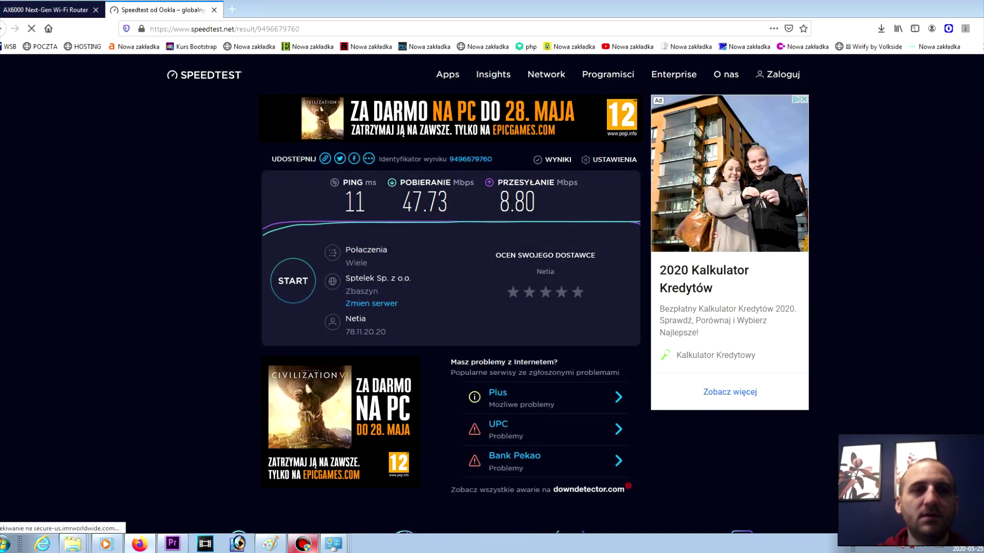
key(alt+Left)
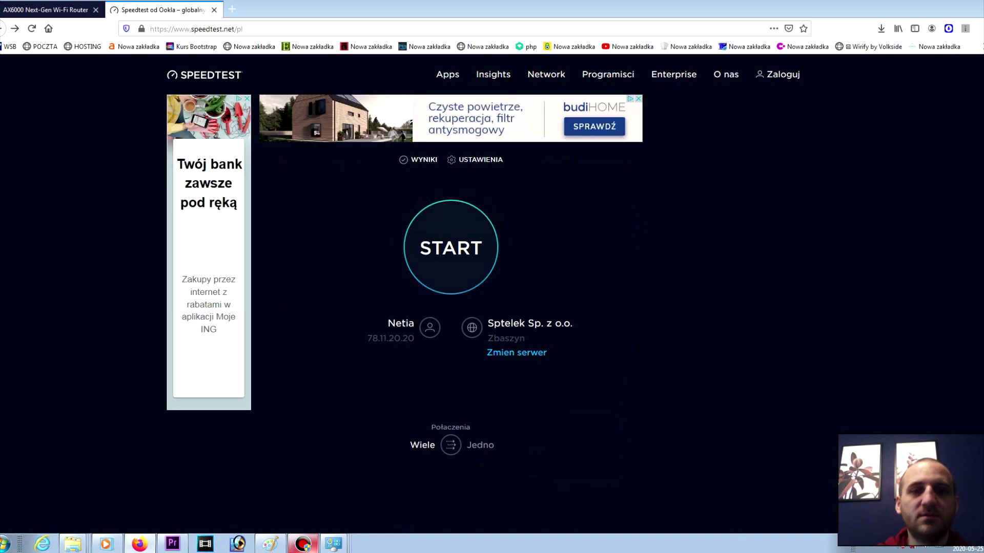
key(alt+Right)
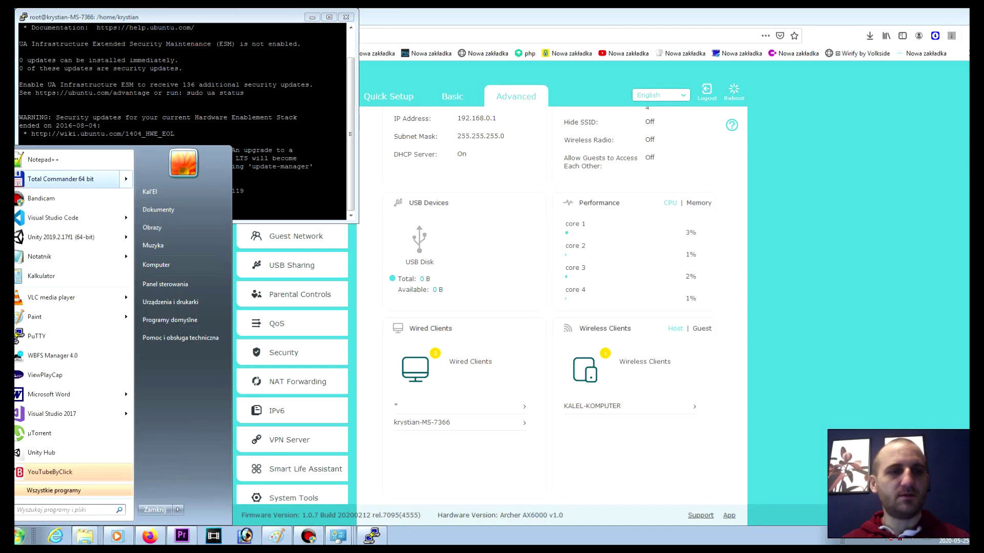
Step: Launch Total Commander maximized and select the saved Asus FTP connection
click(61, 179)
double_click(286, 65)
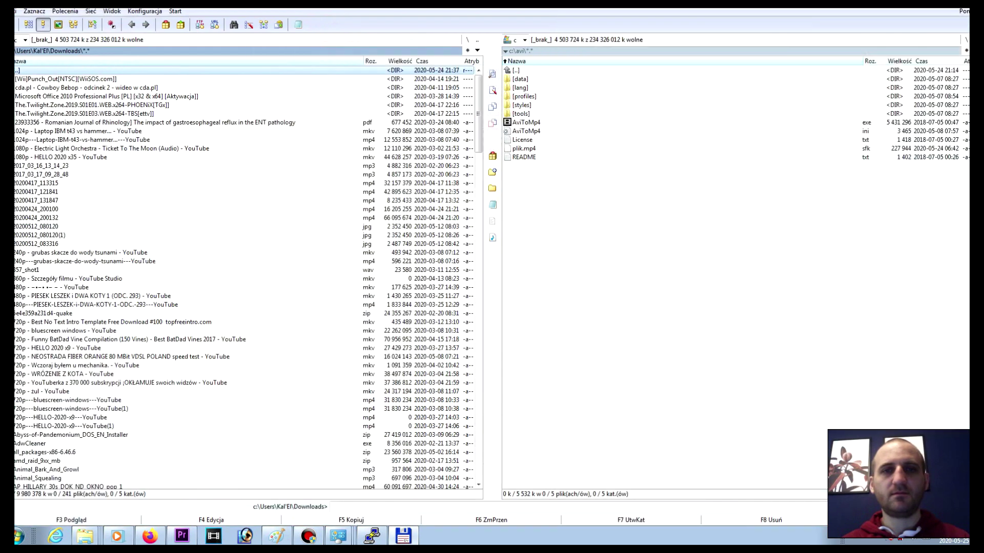
click(199, 25)
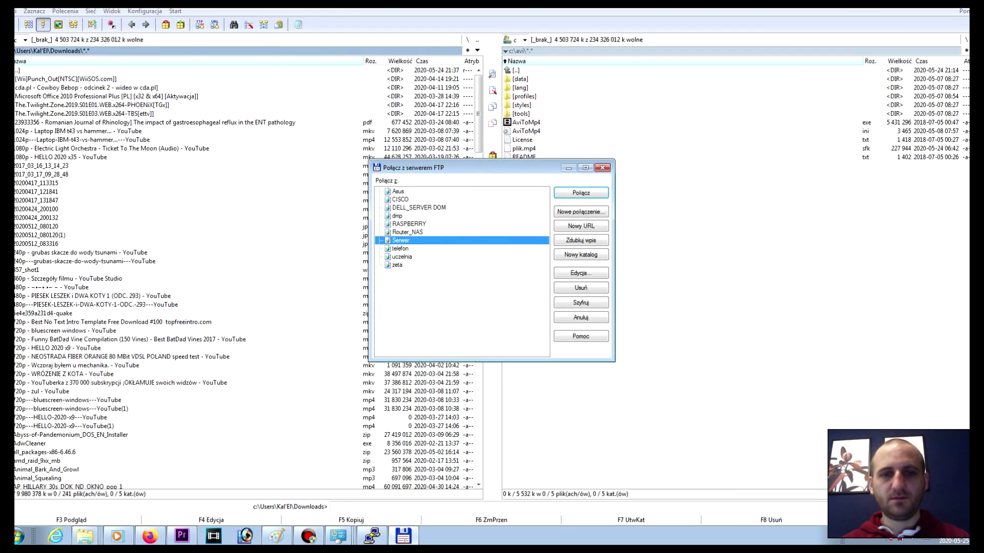
click(400, 248)
click(401, 240)
click(398, 192)
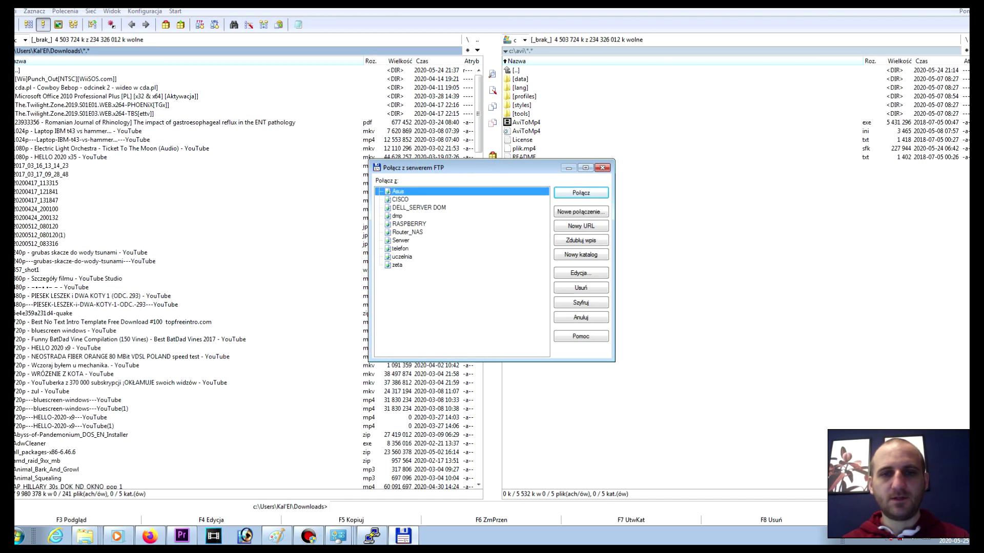
Step: Edit the Asus connection to host 192.168.0.227 with the server's user name and password, then connect
click(580, 273)
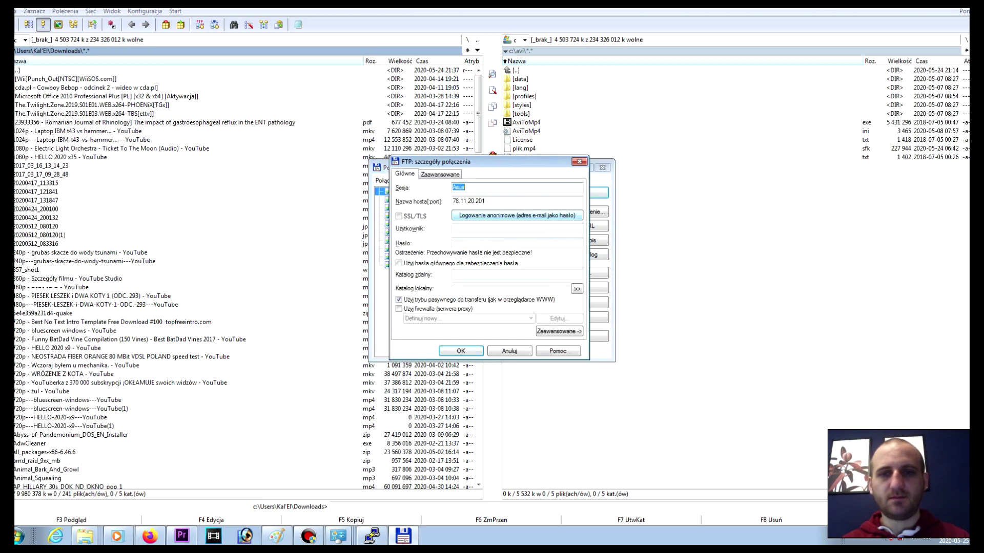
text(192.168.0)
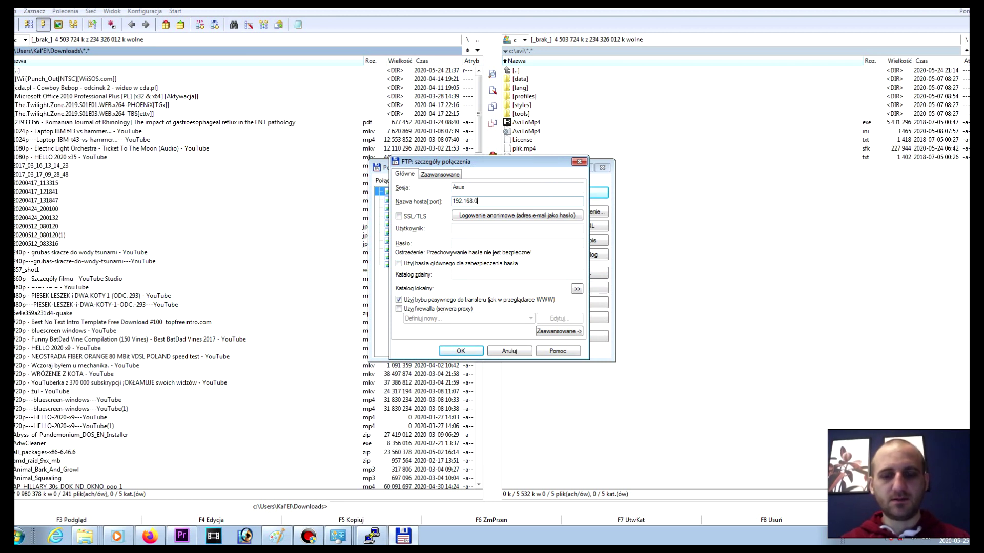
text(.227)
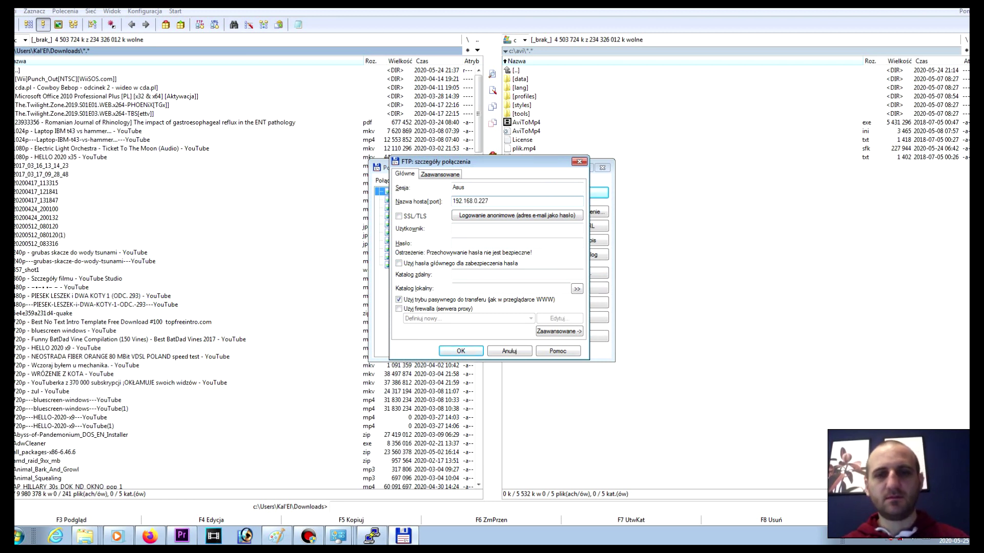
click(516, 228)
text(krystian)
key(Tab)
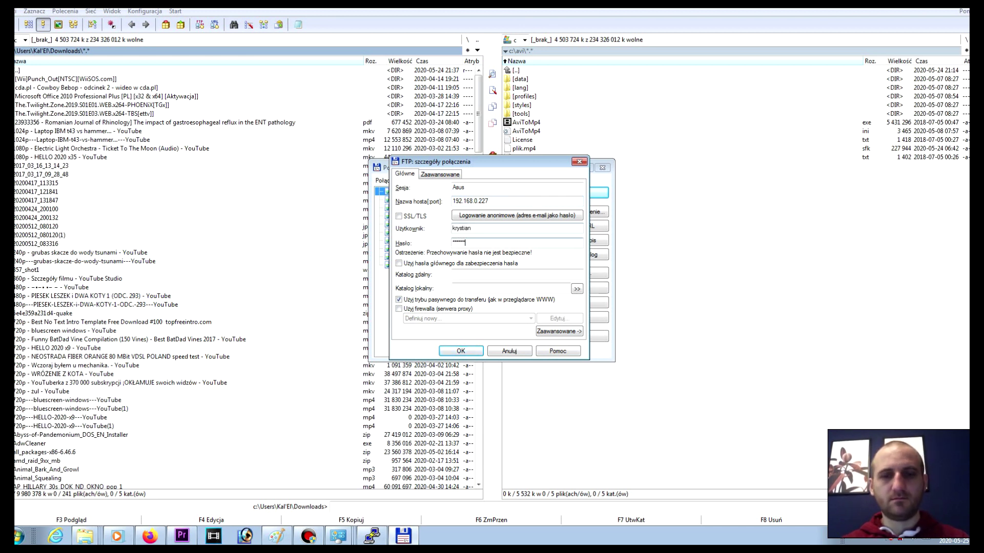
key(Return)
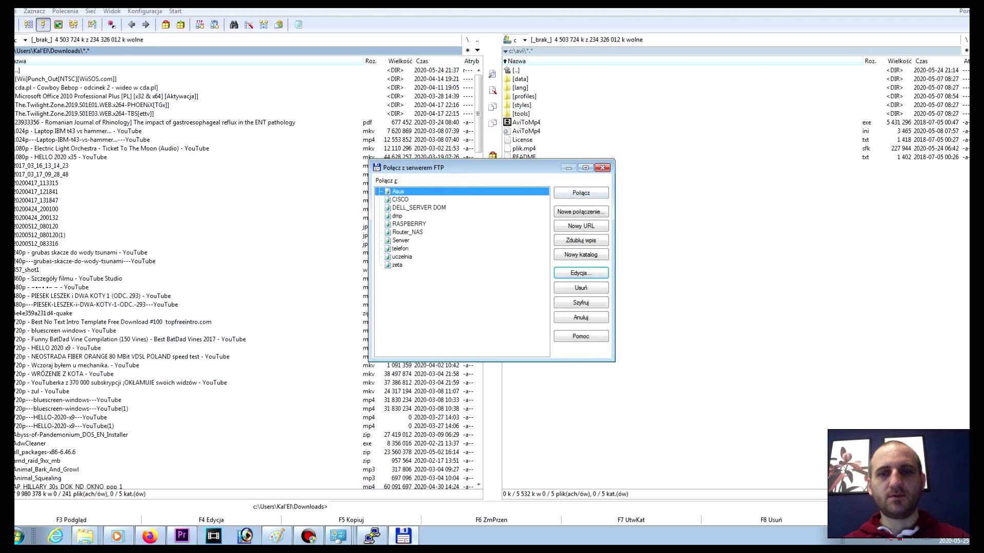
key(Return)
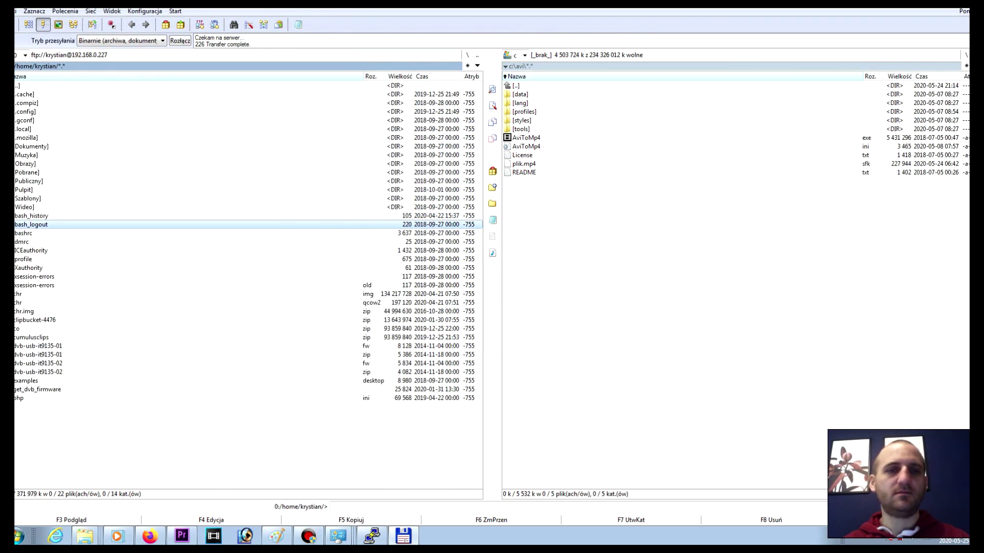
Step: On the FTP panel, go up to the root and into /var/www/html
key(Home)
key(Return)
key(Home)
key(Return)
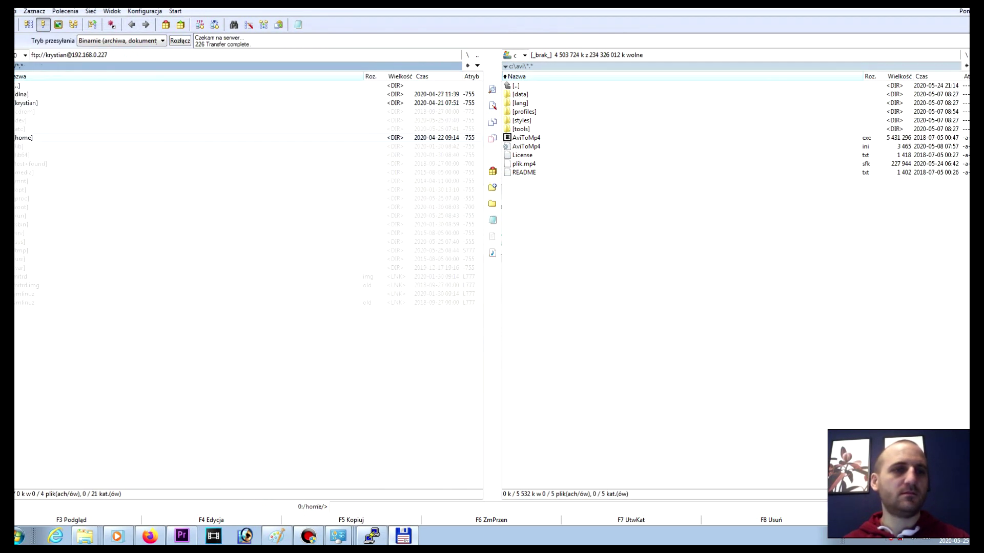
double_click(19, 267)
key(End)
key(Return)
key(Down)
key(Return)
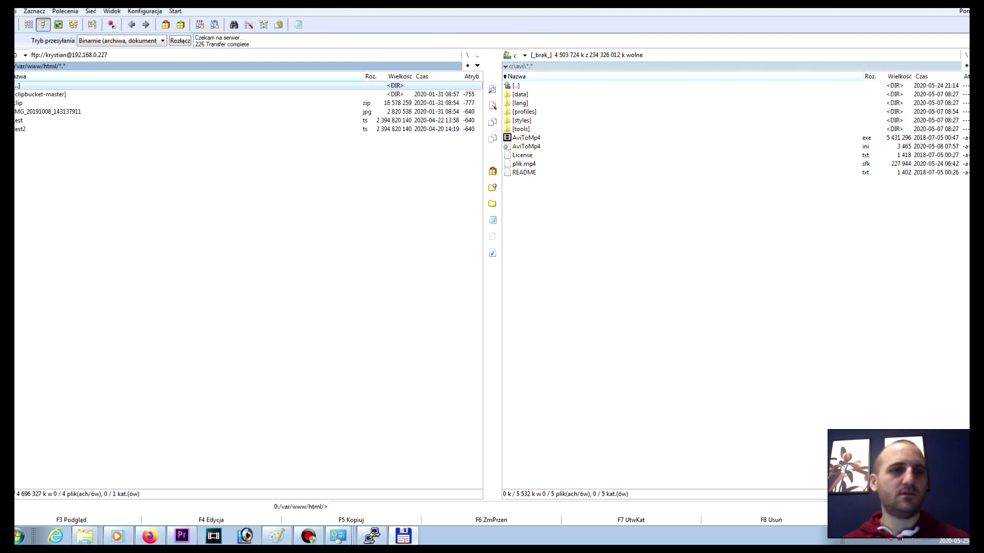
key(End)
Step: Download test.ts into c:\avi and cancel it at 11%, leaving a partial copy
key(Tab)
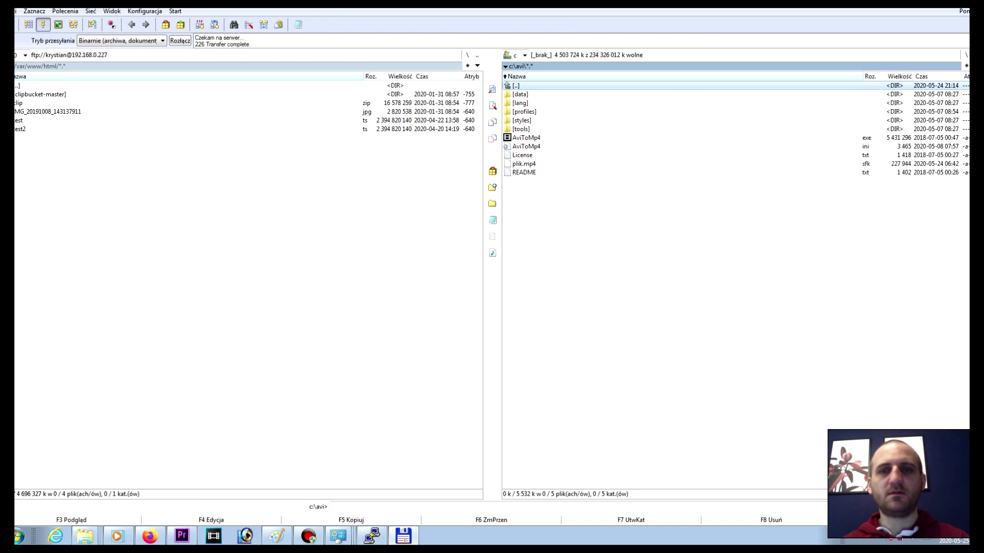
key(Return)
key(Return)
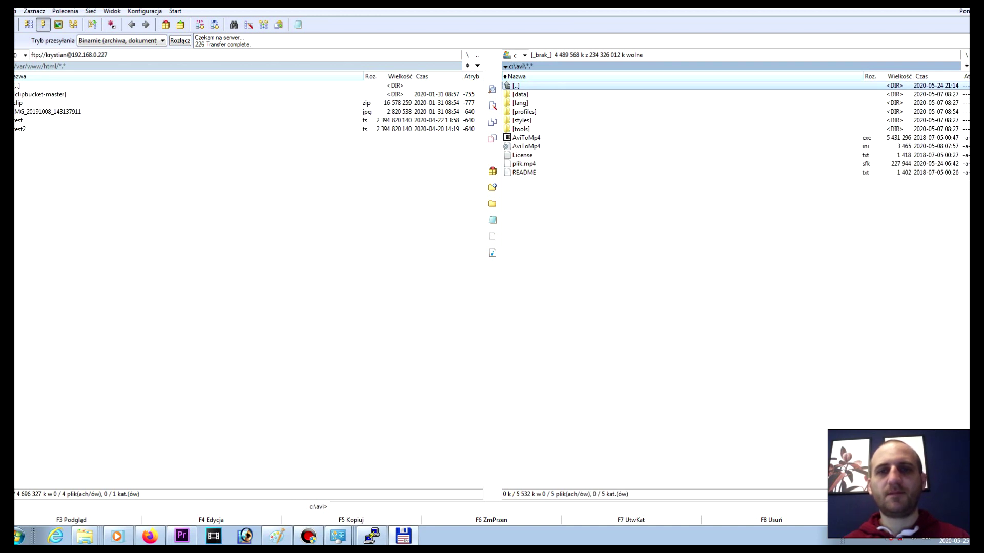
key(Tab)
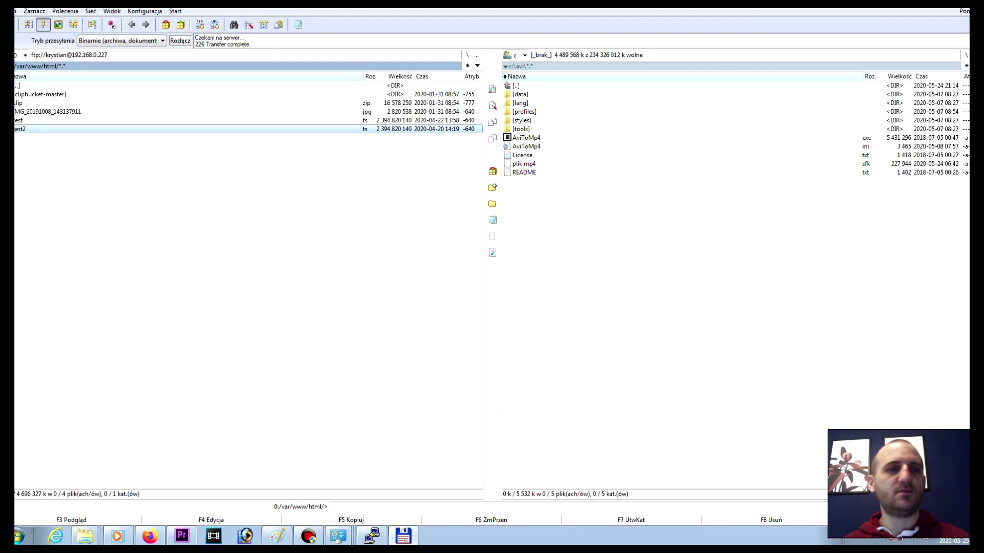
key(Up)
key(F5)
key(Return)
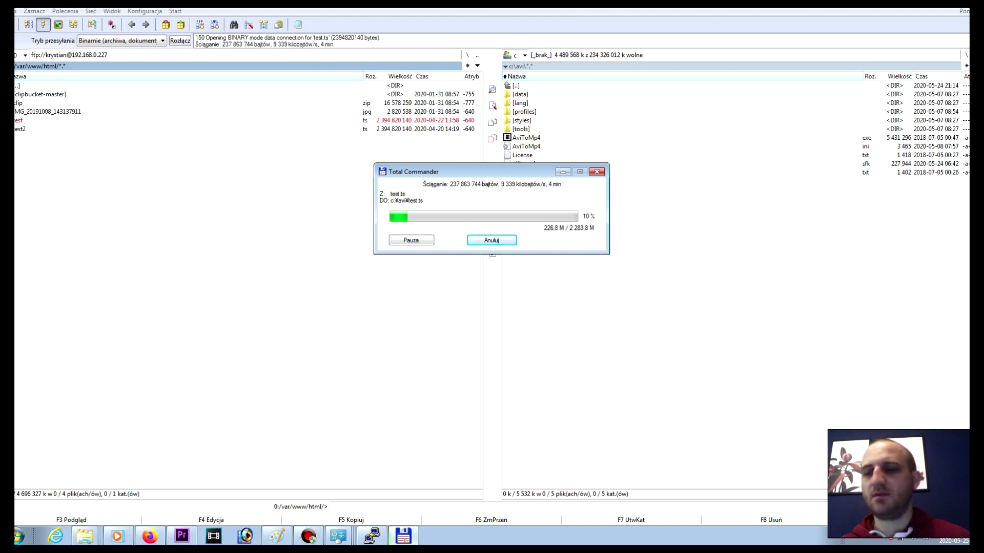
key(Return)
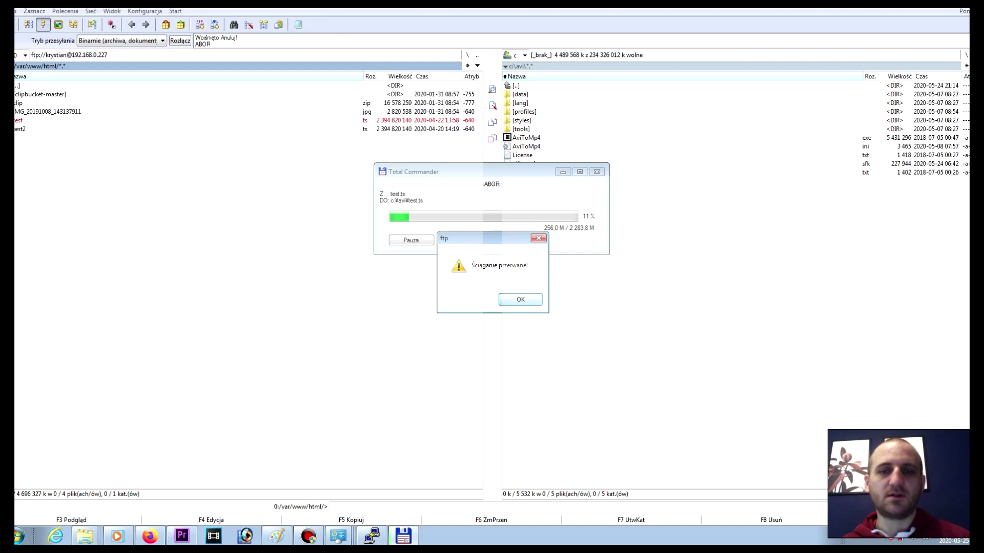
key(Return)
key(Tab)
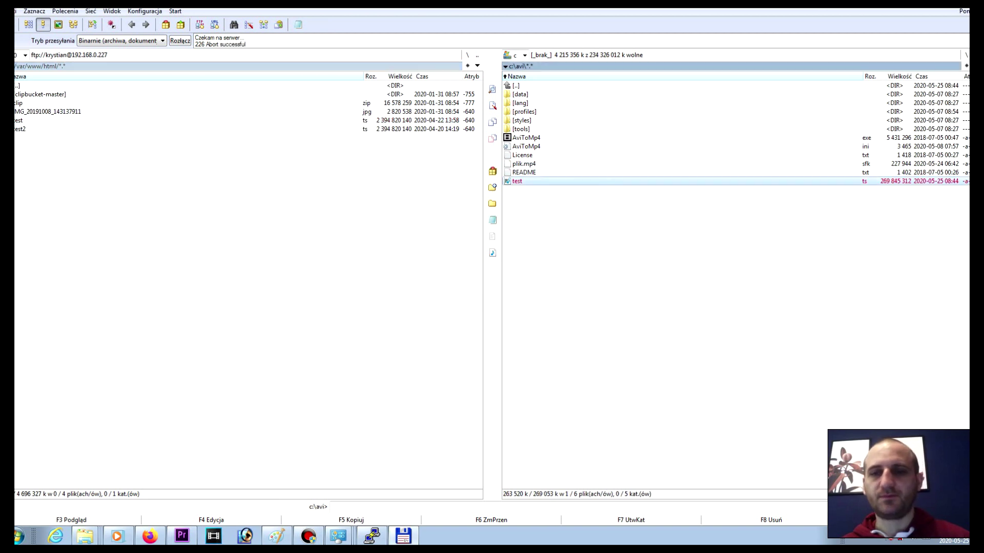
key(Tab)
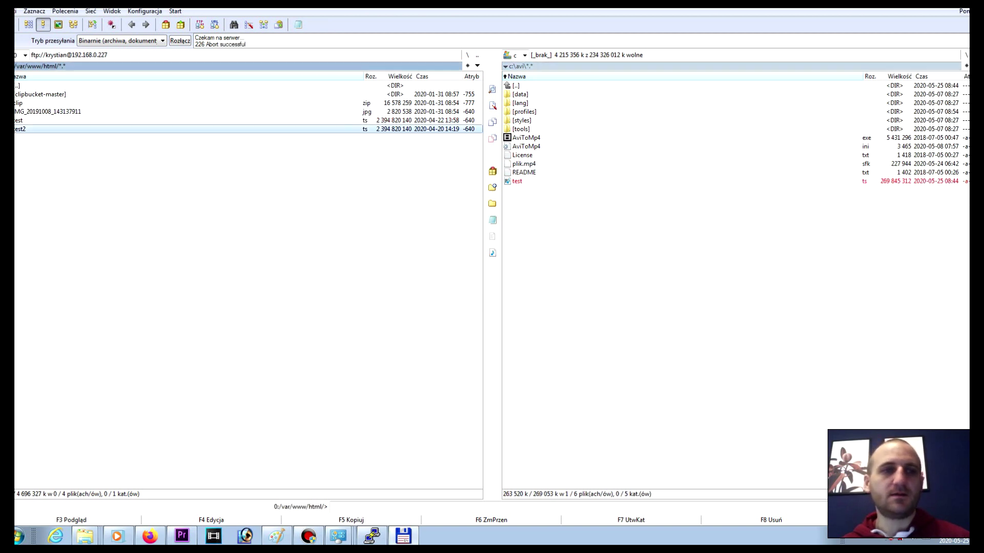
Step: Try uploading test.ts into clipbucket-master, which fails with permission denied, then return to /var/www/html
key(Up)
key(Up)
key(Up)
key(Up)
key(Return)
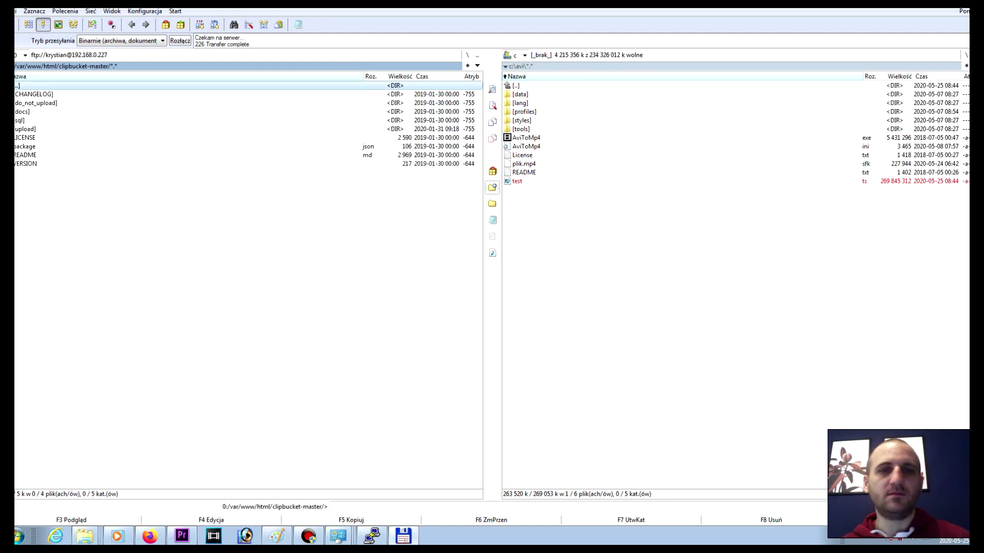
key(Tab)
key(F5)
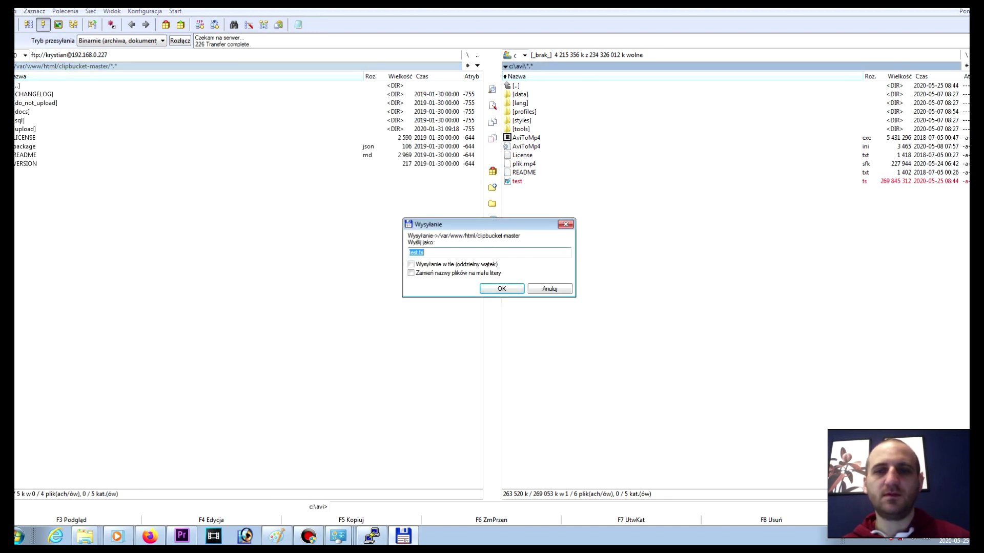
key(Return)
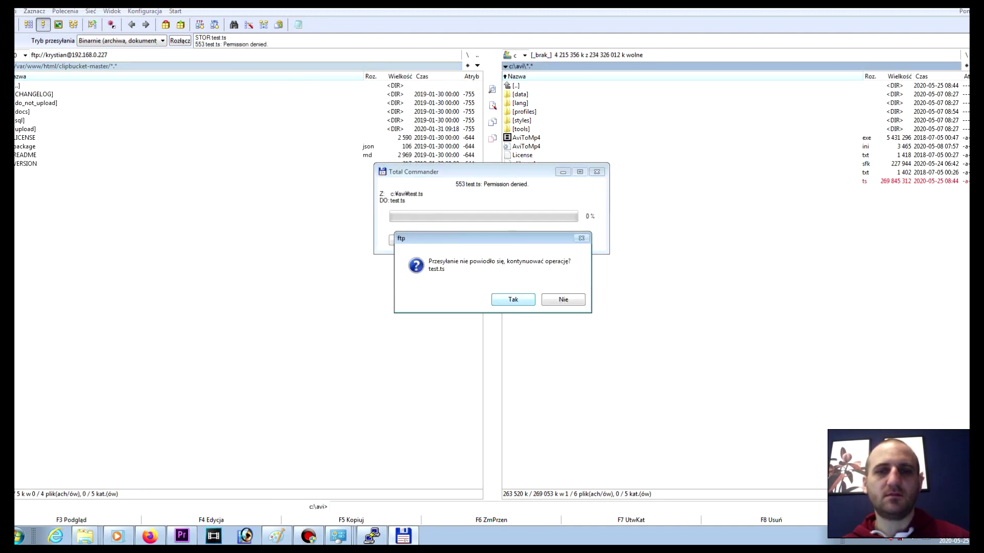
key(Return)
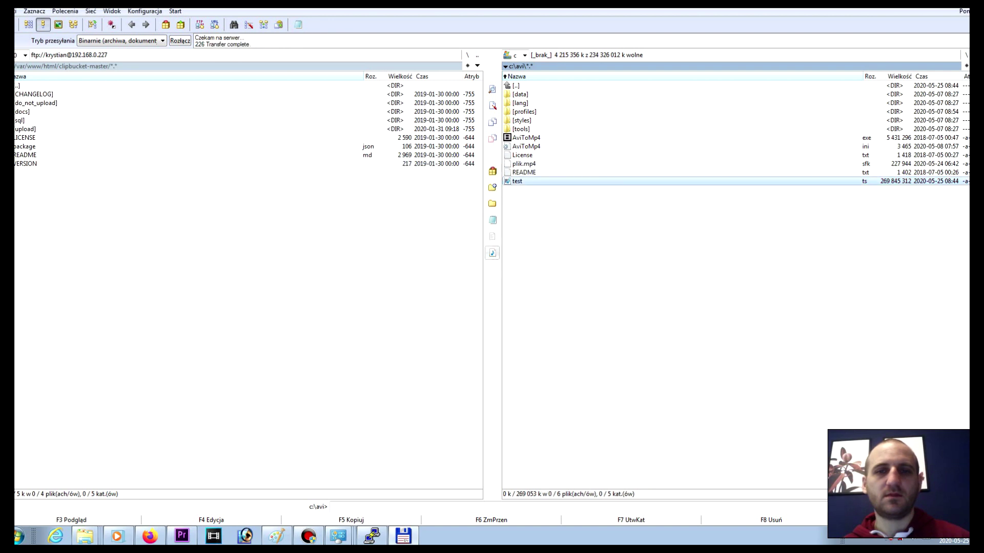
key(Tab)
key(BackSpace)
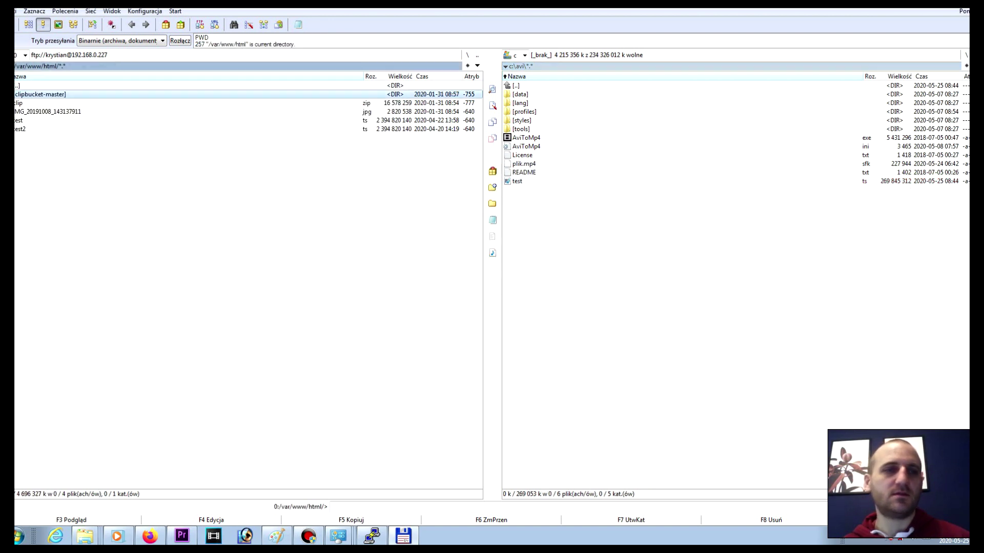
Step: Rename the local partial file test.ts to test3.ts
right_click(517, 181)
click(555, 409)
click(530, 181)
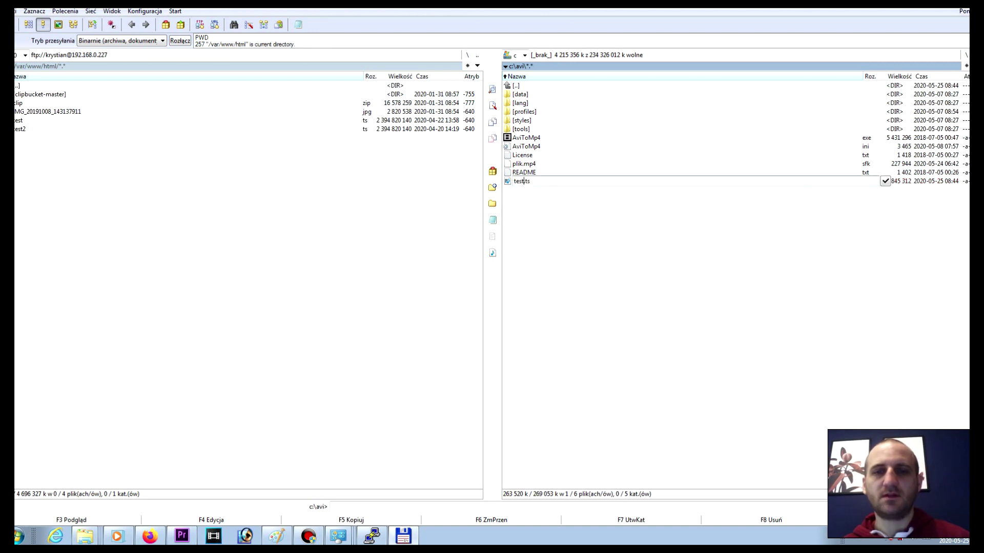
key(Left)
key(Left)
key(Left)
text(3)
key(Return)
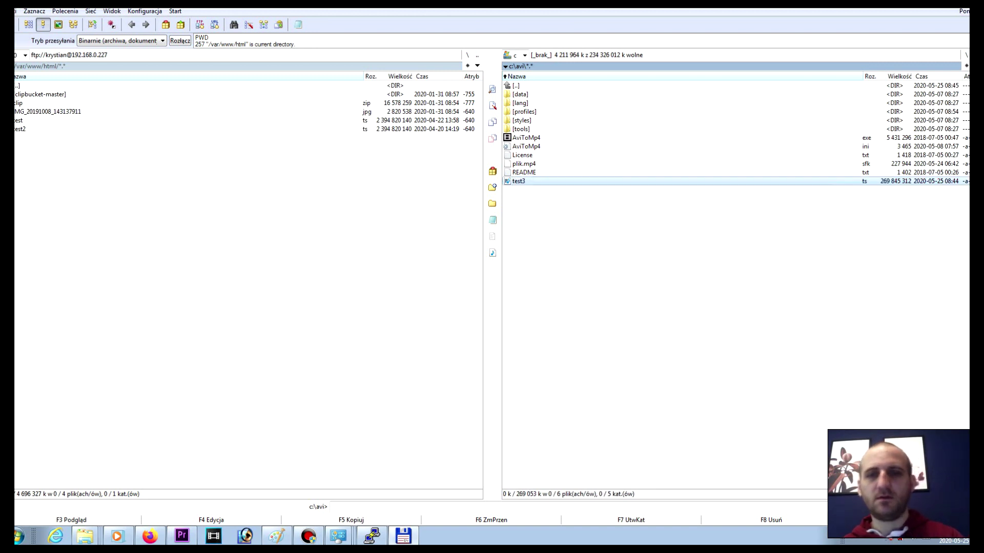
Step: Upload test3.ts to /var/www/html and cancel it partway
key(F5)
key(Return)
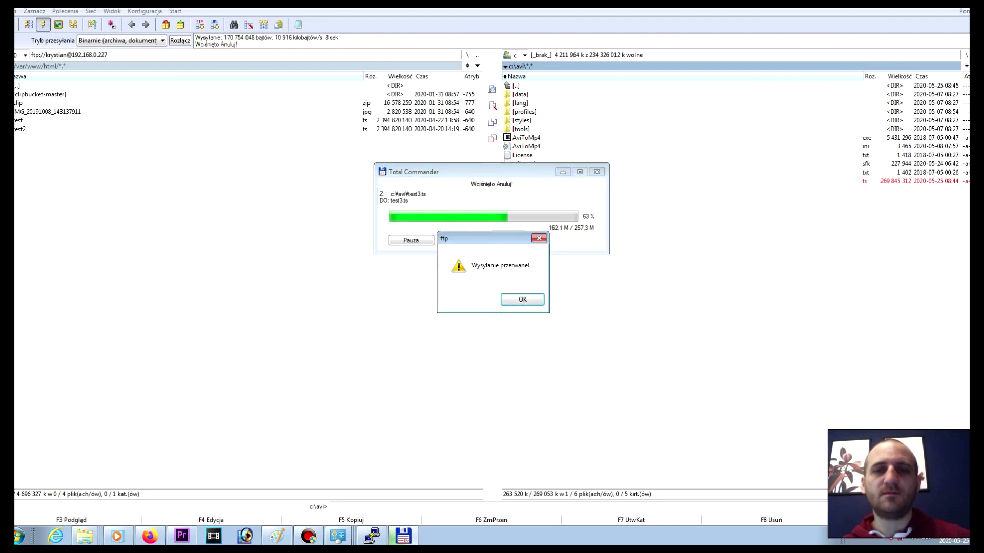
key(Return)
key(Return)
Step: Delete the local test3.ts to the recycle bin
key(Insert)
key(F8)
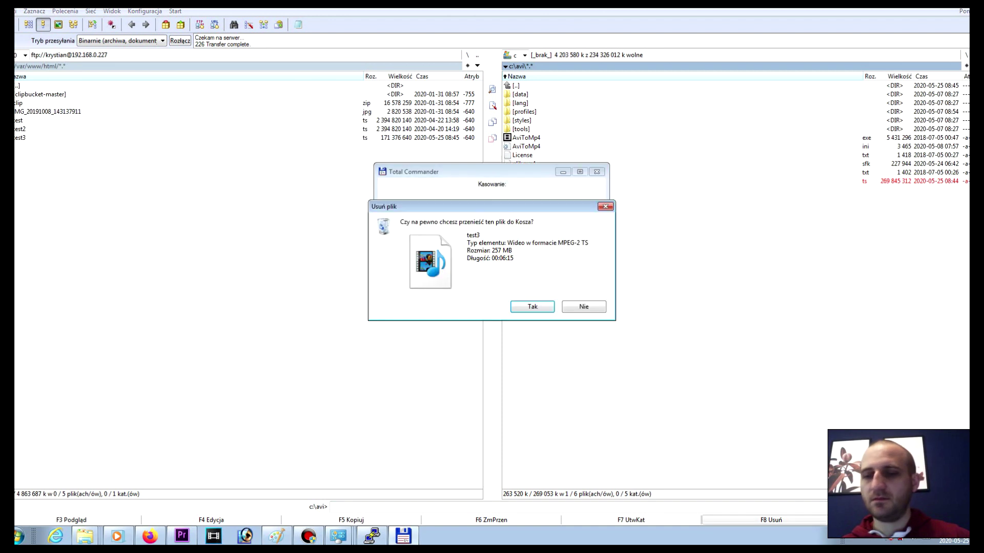
key(Return)
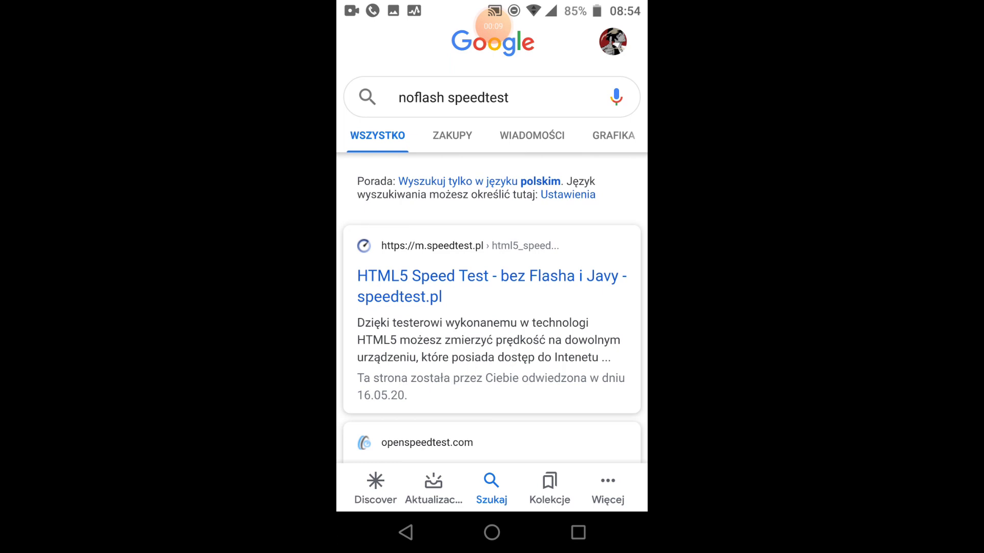
Step: Run speedtest.pl's HTML5 test on the phone (118.02 Mb/s down, 14.42 Mb/s up), then go home
click(492, 287)
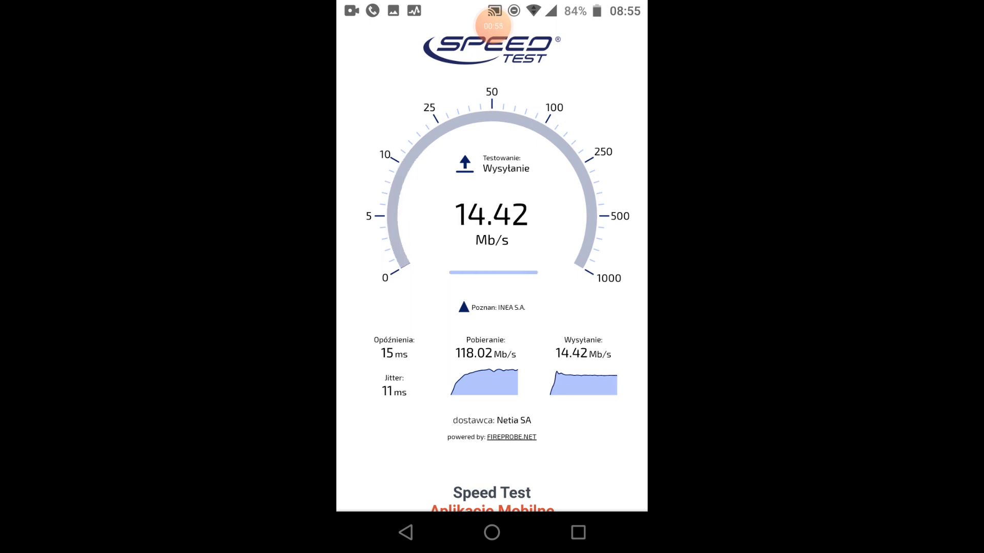
click(492, 533)
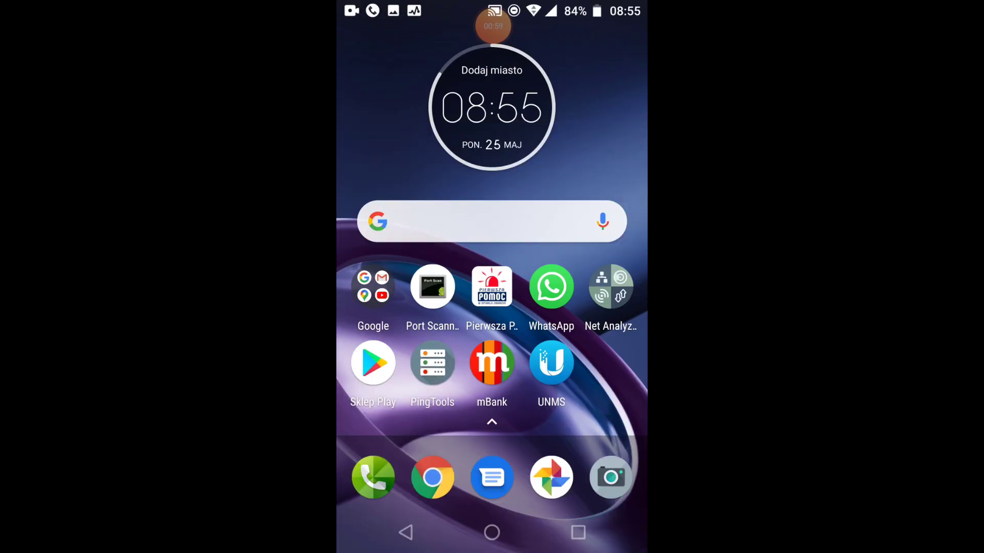
Step: Find Total Commander by searching 'Tot' in the phone's app list and launch it
drag(492, 420, 492, 154)
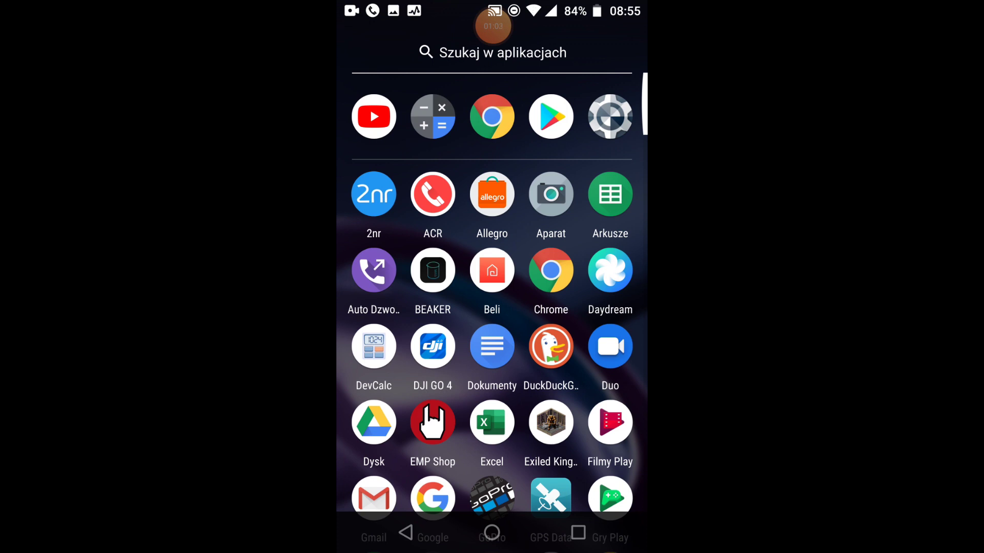
click(492, 52)
text(Y)
key(BackSpace)
text(Tot)
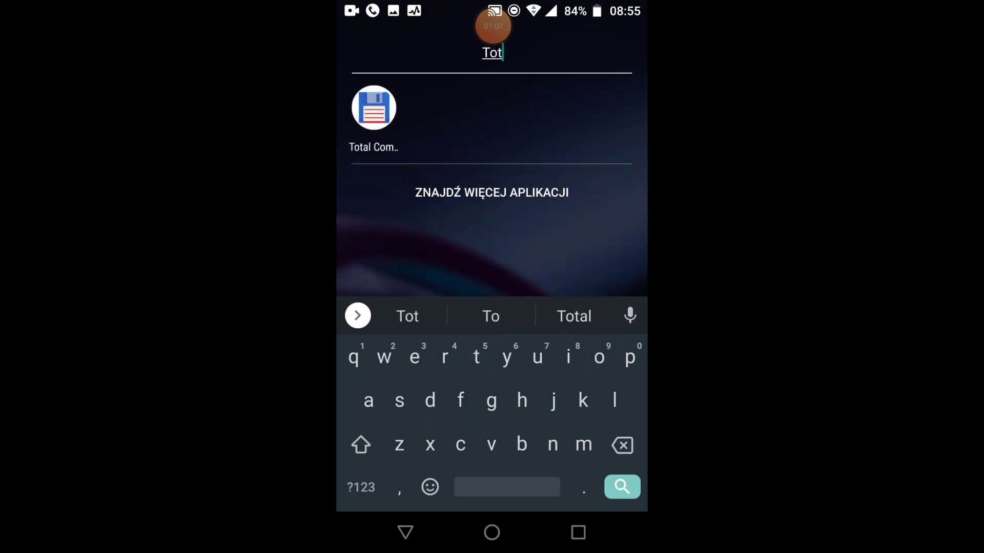
click(375, 108)
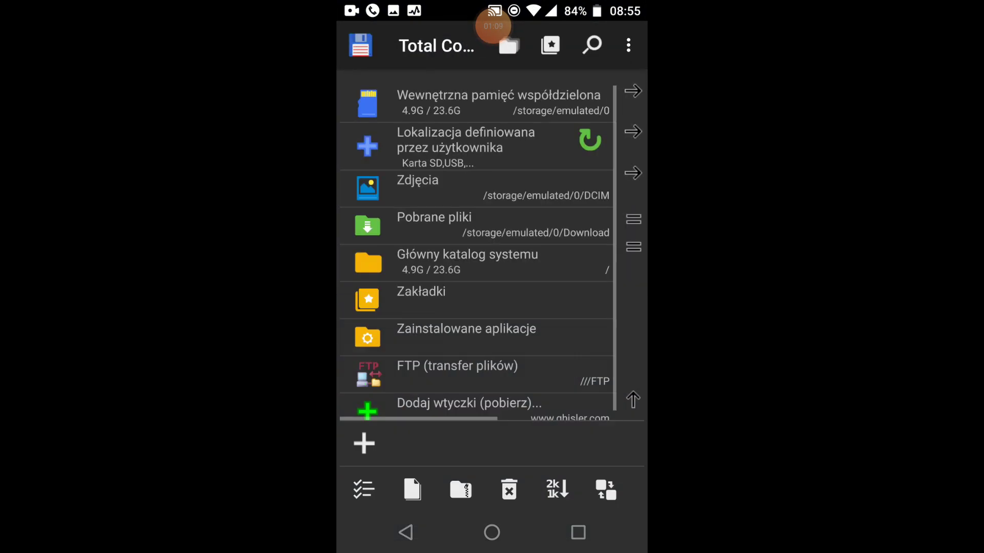
Step: In the FTP list, edit the konp connection's address to end in 0.227 and save with OK
click(456, 373)
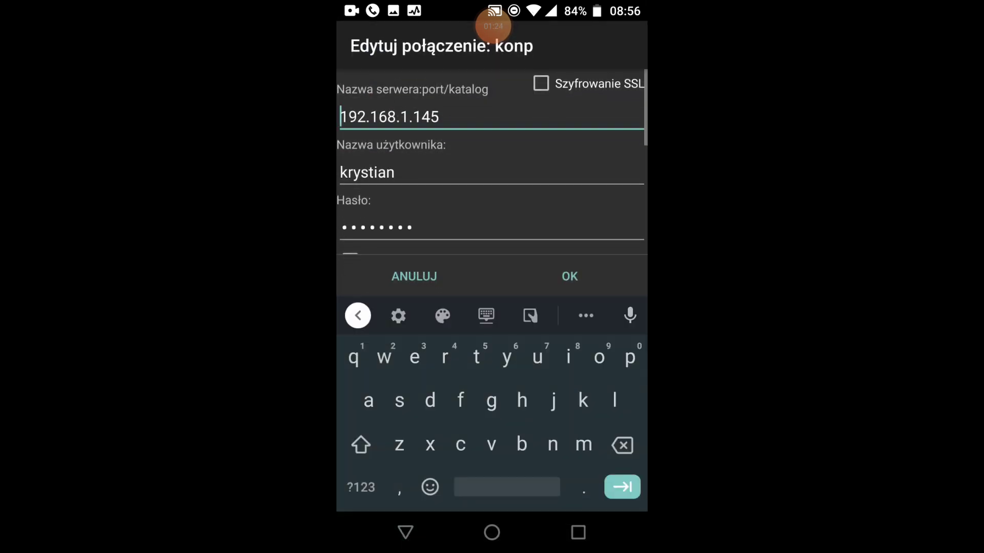
click(439, 117)
key(BackSpace)
key(BackSpace)
key(BackSpace)
key(BackSpace)
key(BackSpace)
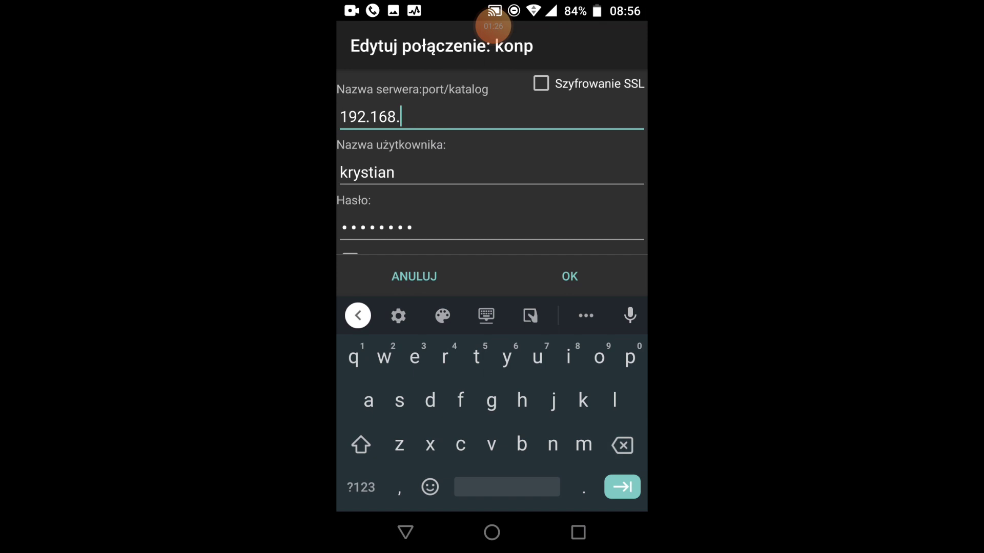
click(360, 487)
text(0)
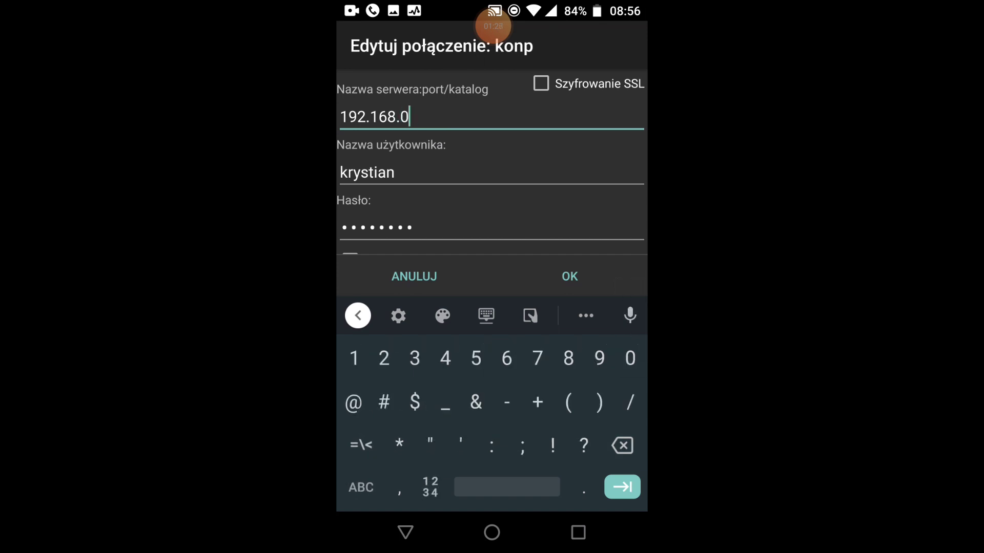
click(360, 487)
text(.)
click(361, 487)
text(227)
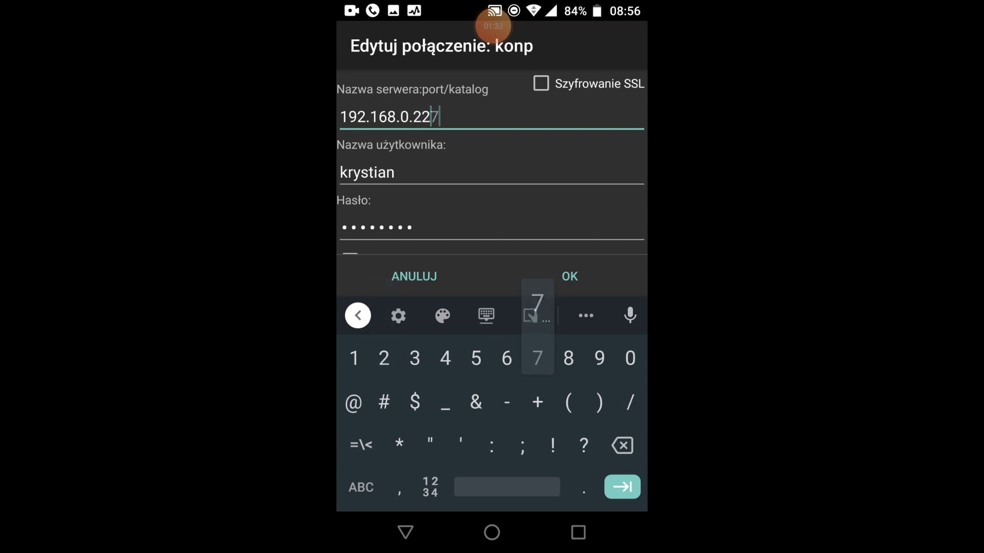
click(569, 276)
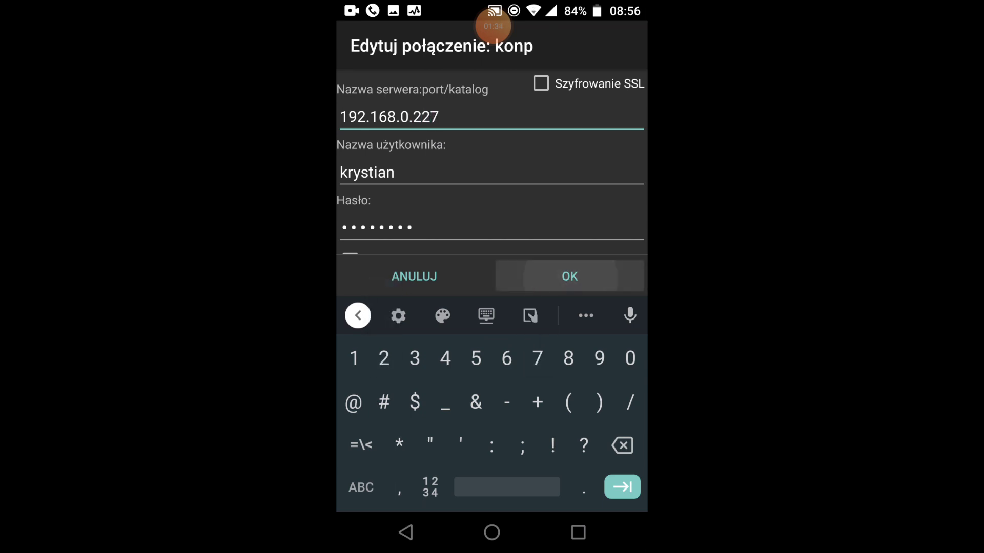